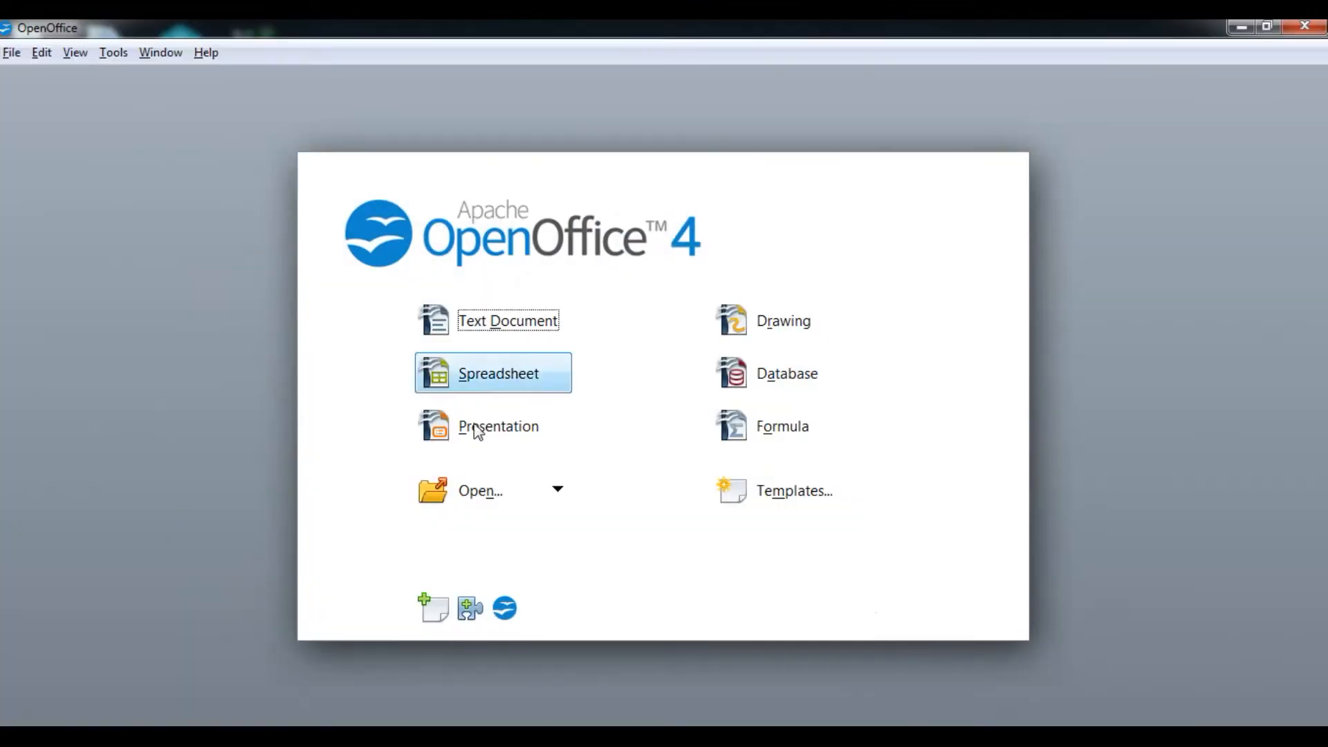
# Step: Create a new spreadsheet and enter the title "Marks in computer" in cell B1 of Sheet1
pyautogui.click(448, 372)
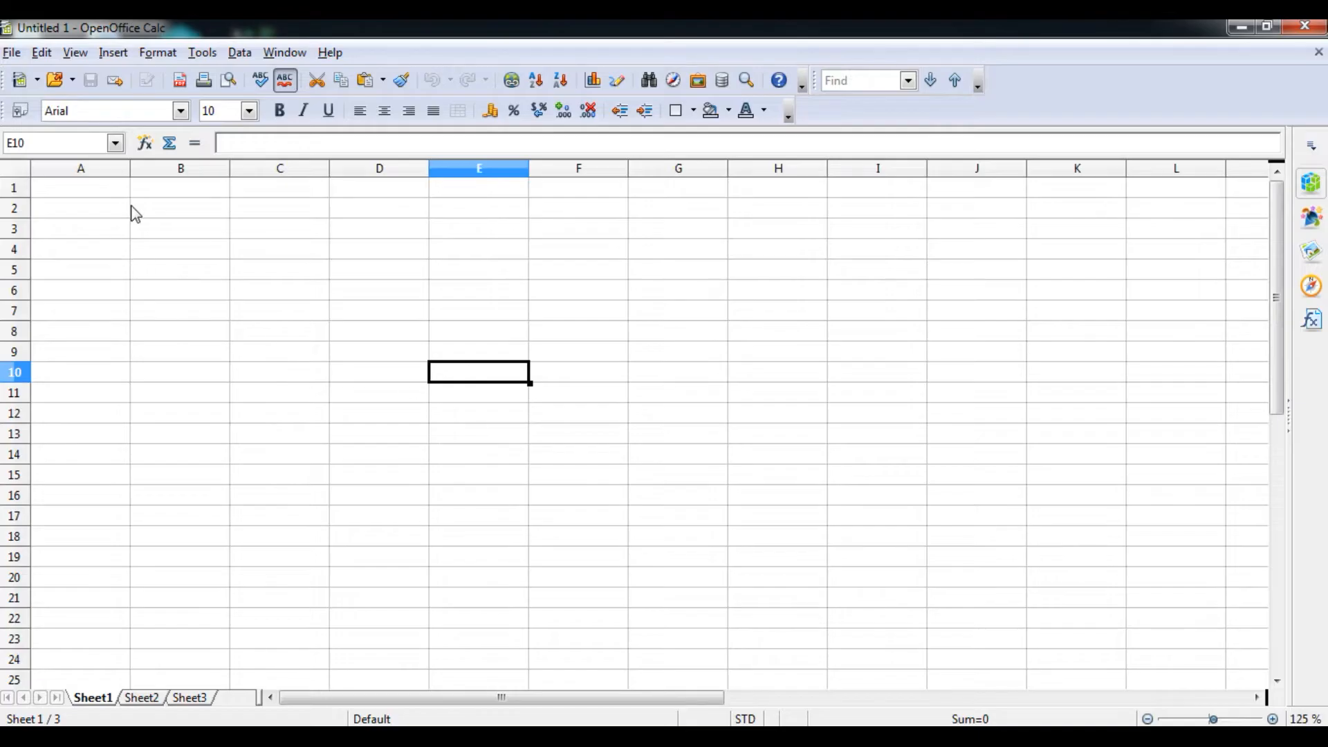
pyautogui.click(218, 193)
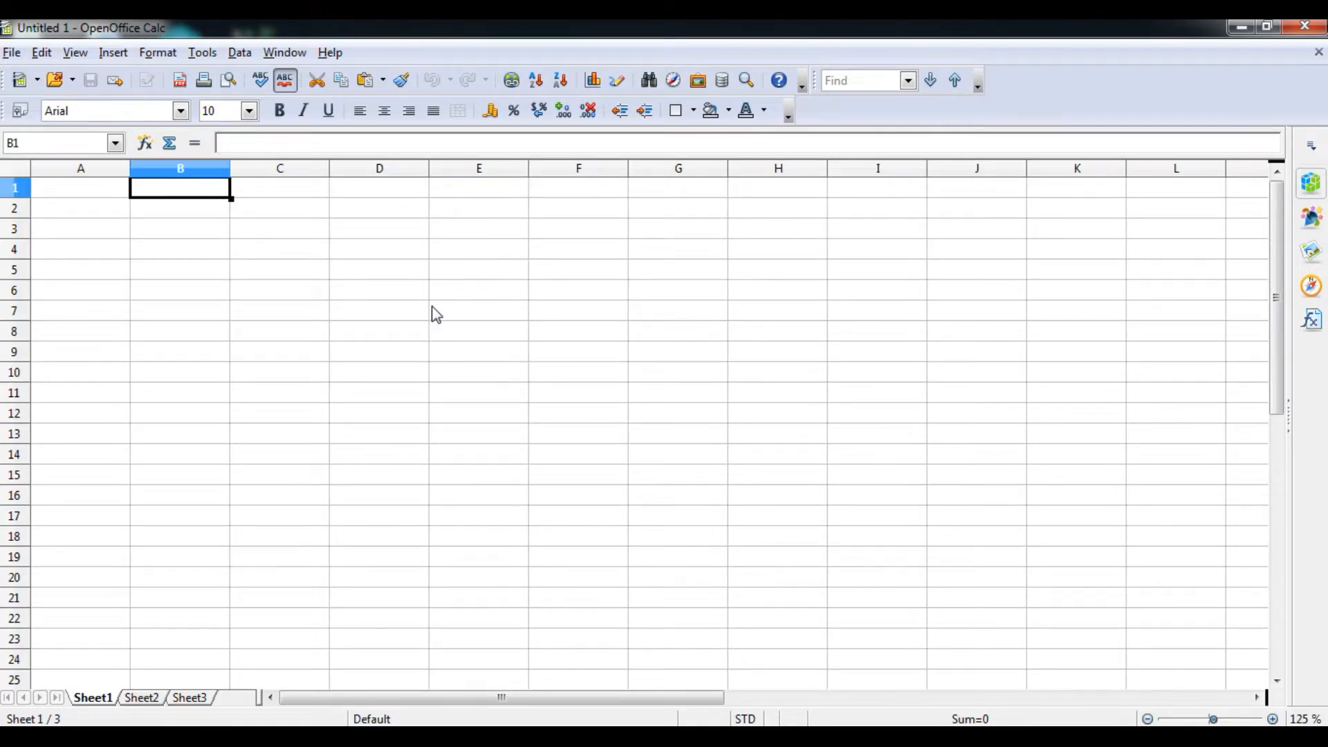
pyautogui.write('Mr')
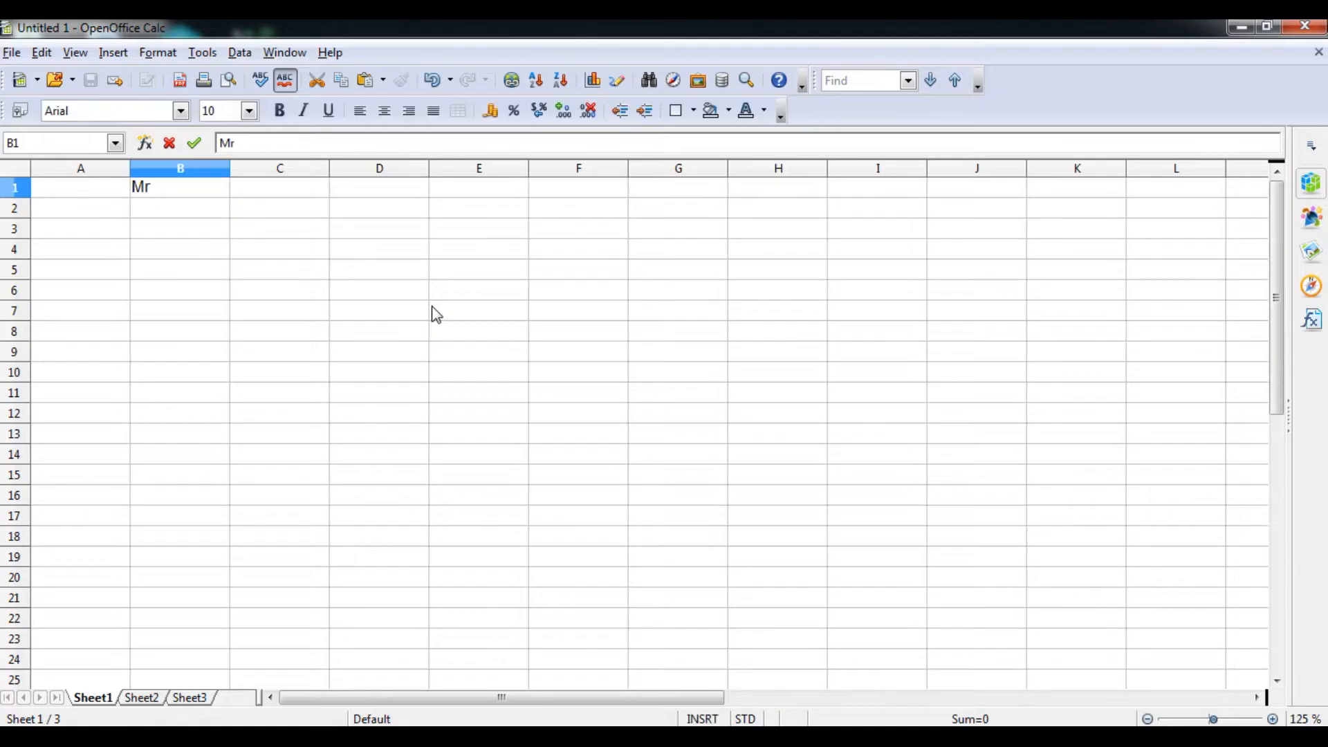
pyautogui.press('BackSpace')
pyautogui.write('arks in o')
pyautogui.press('BackSpace')
pyautogui.write('compu')
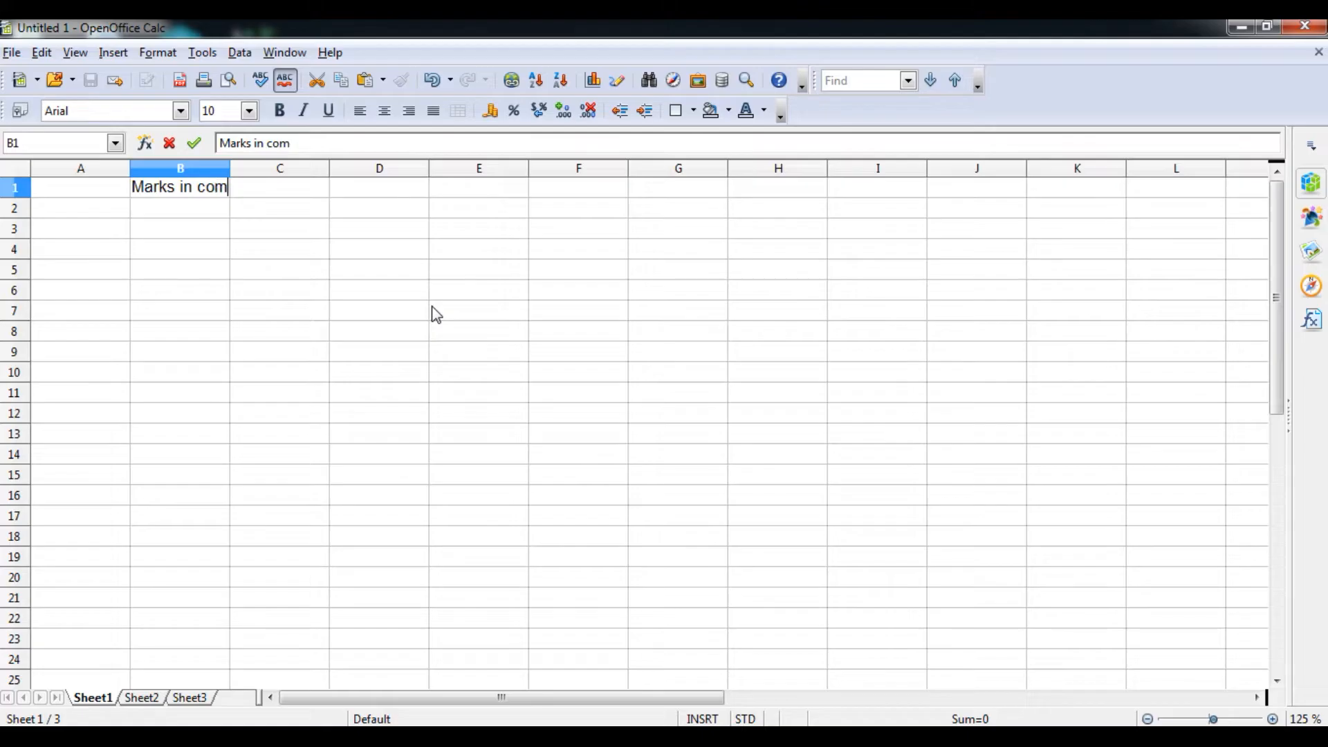
pyautogui.write('ter')
pyautogui.press('Return')
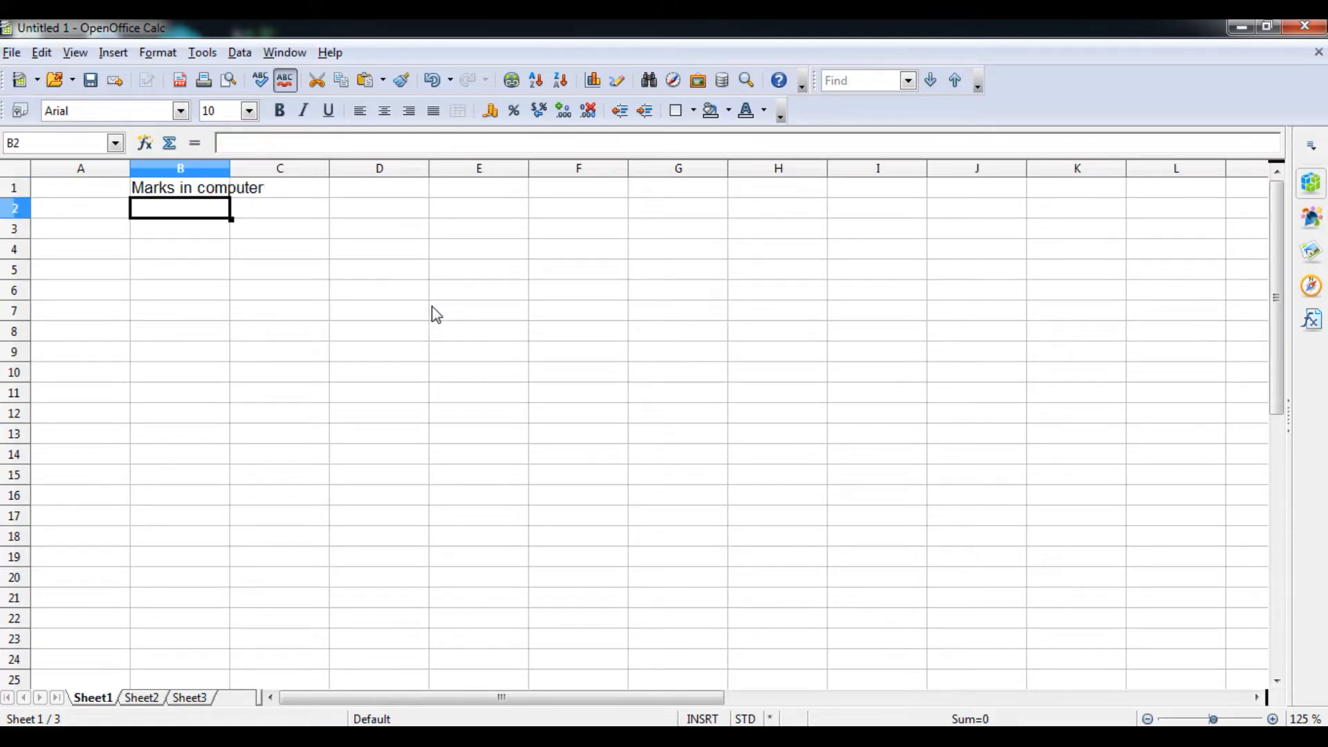
# Step: Enter the column headings "name" in A2 and "Marks" in B2
pyautogui.press('Left')
pyautogui.write('name')
pyautogui.press('Tab')
pyautogui.write('Marks')
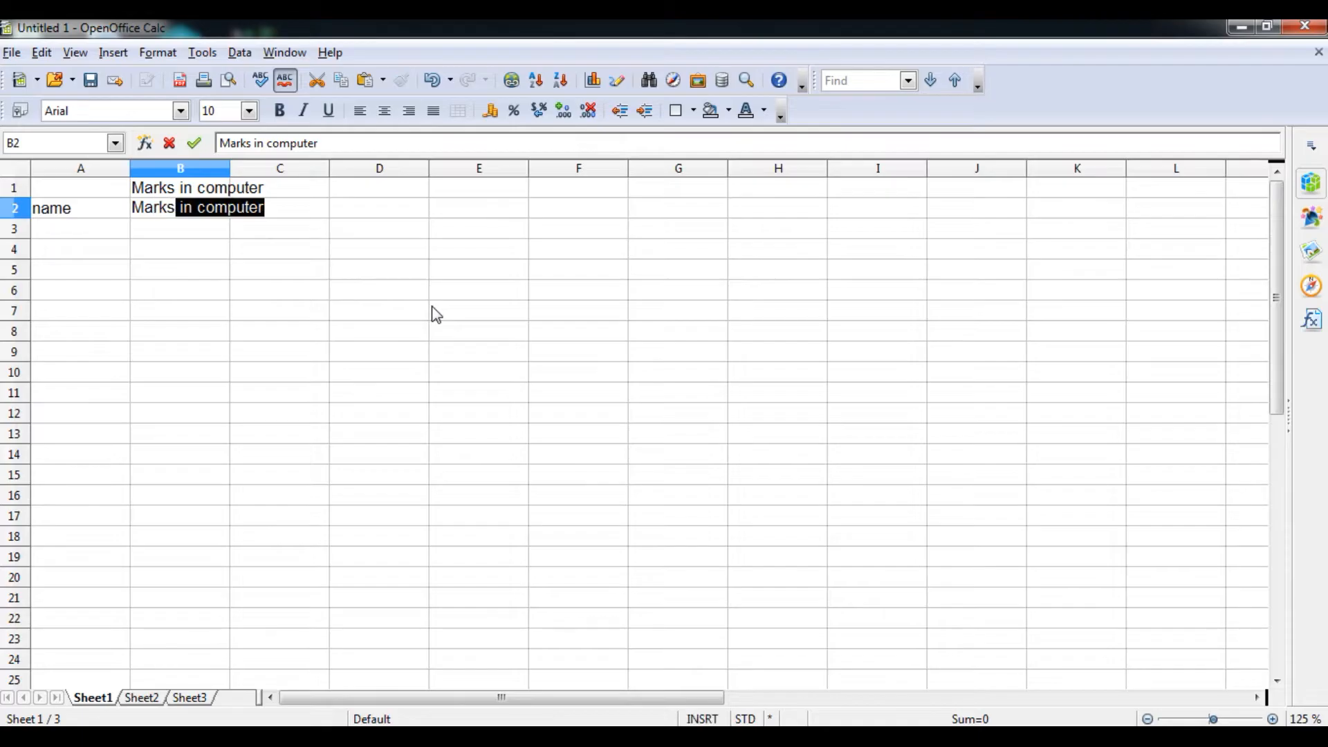
pyautogui.press('Return')
pyautogui.press('Up')
pyautogui.press('Right')
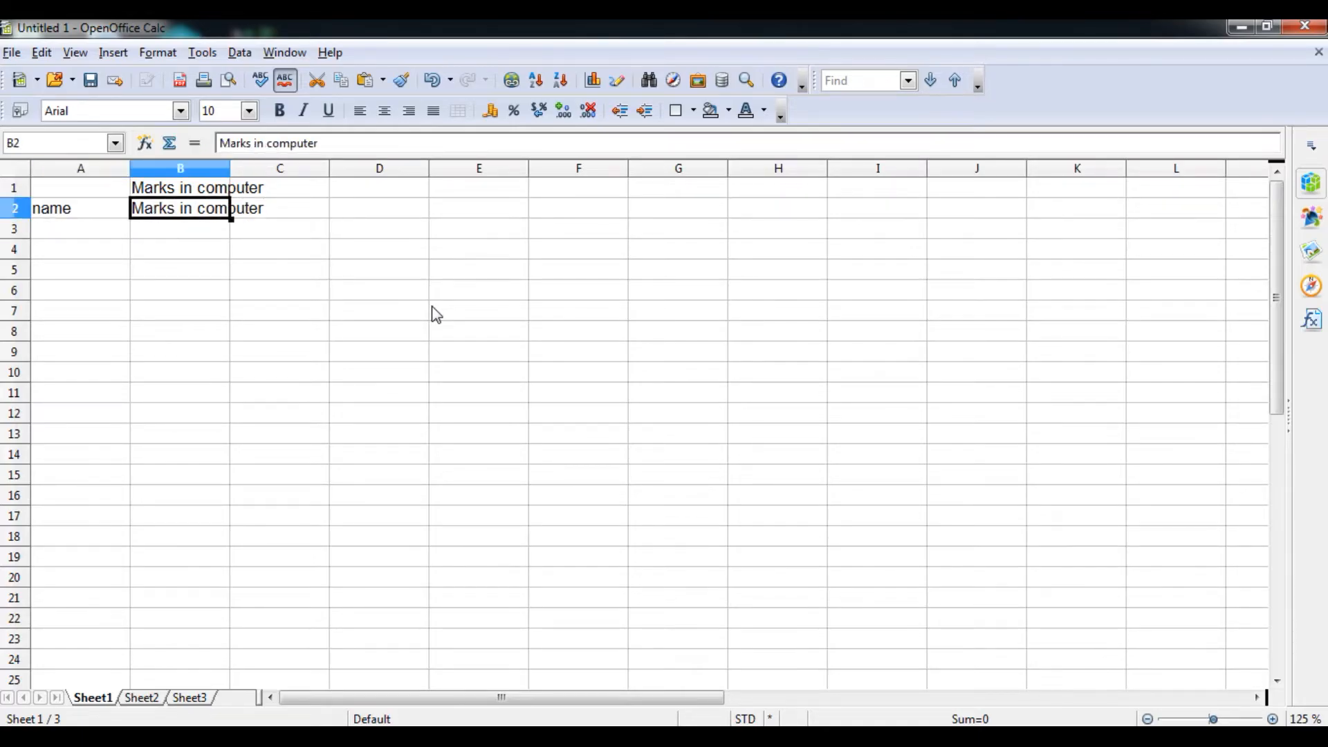
pyautogui.press('F2')
pyautogui.press('BackSpace')
pyautogui.press('BackSpace')
pyautogui.press('BackSpace')
pyautogui.press('BackSpace')
pyautogui.press('BackSpace')
pyautogui.press('BackSpace')
pyautogui.press('BackSpace')
pyautogui.press('BackSpace')
pyautogui.press('BackSpace')
pyautogui.press('BackSpace')
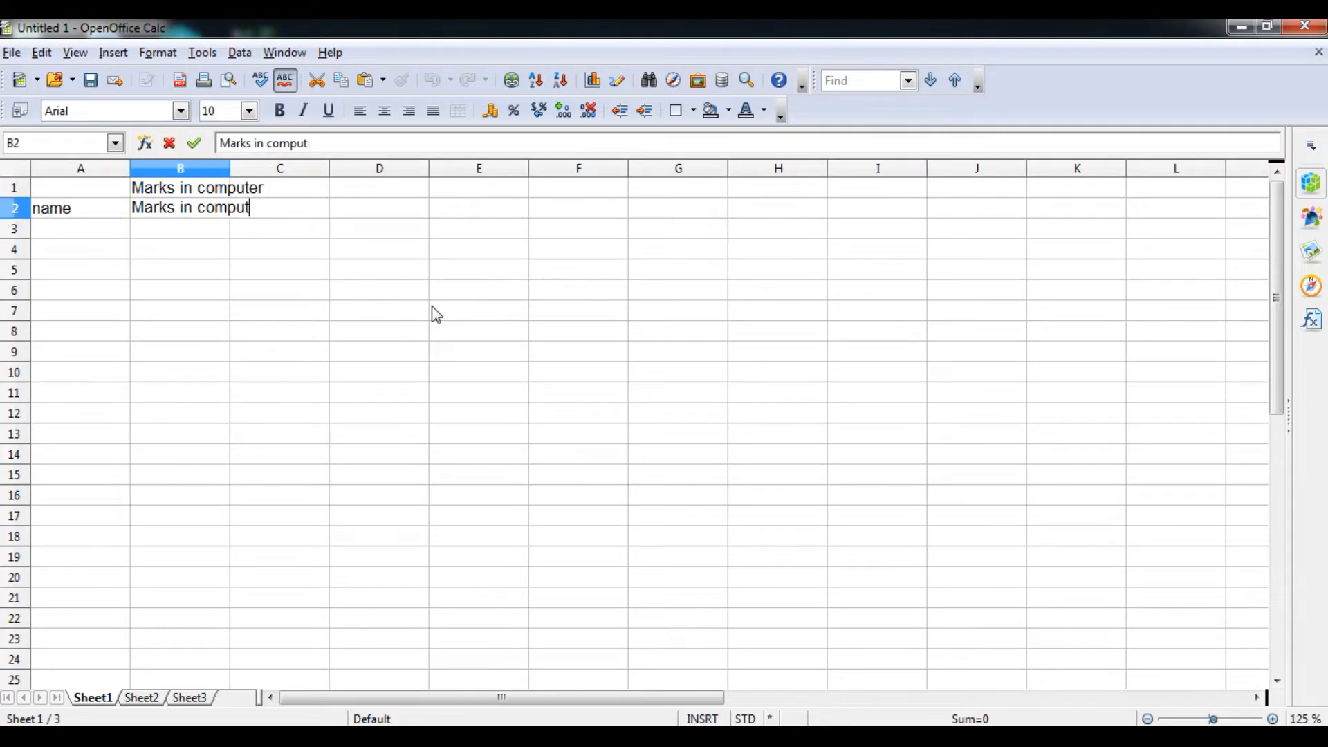
pyautogui.press('BackSpace')
pyautogui.press('BackSpace')
pyautogui.press('Return')
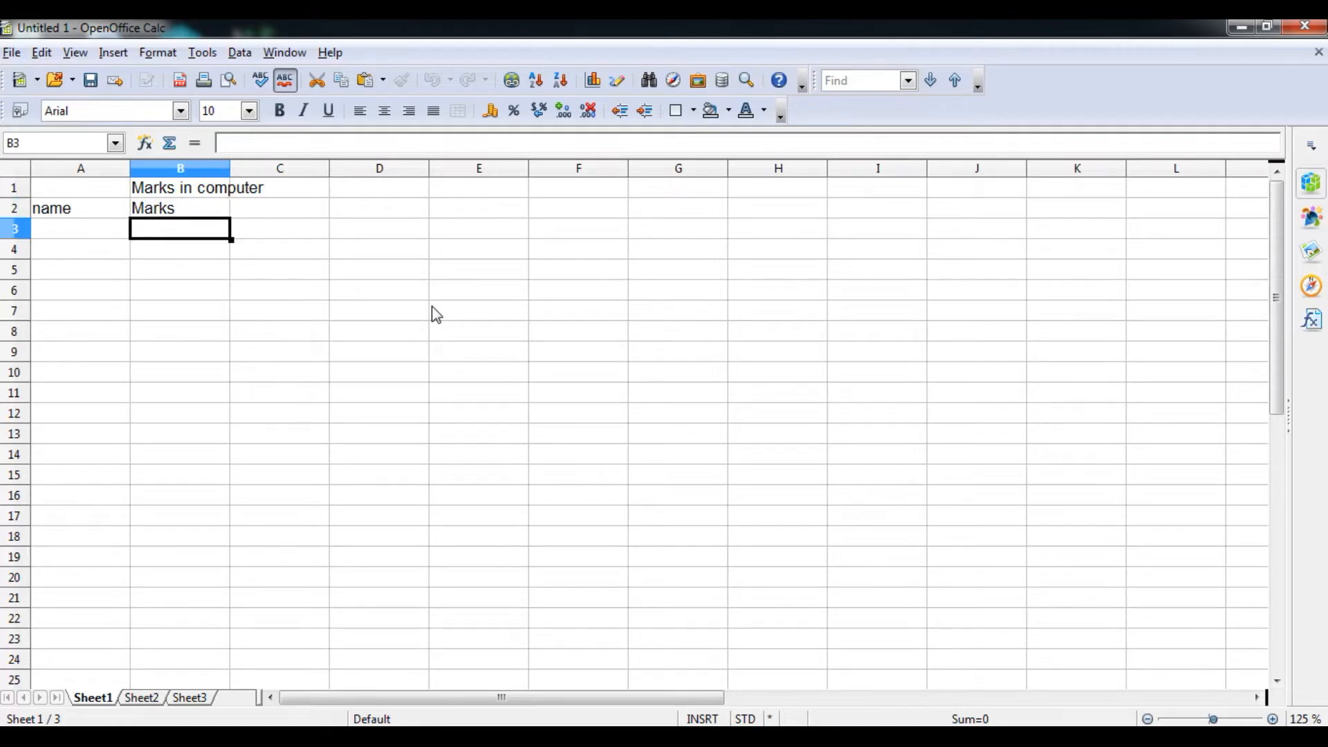
# Step: Fill cells A3 to A6 with the four students' first names
pyautogui.write('Kamal')
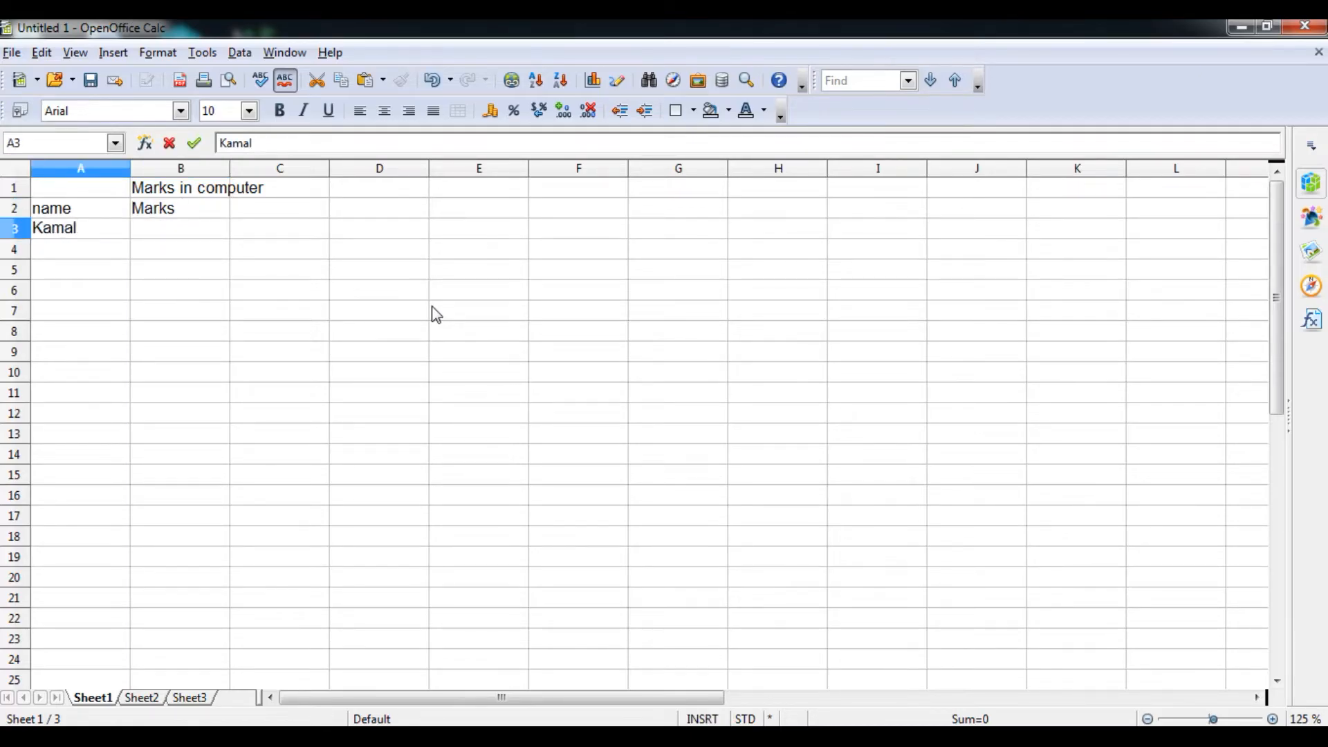
pyautogui.press('Return')
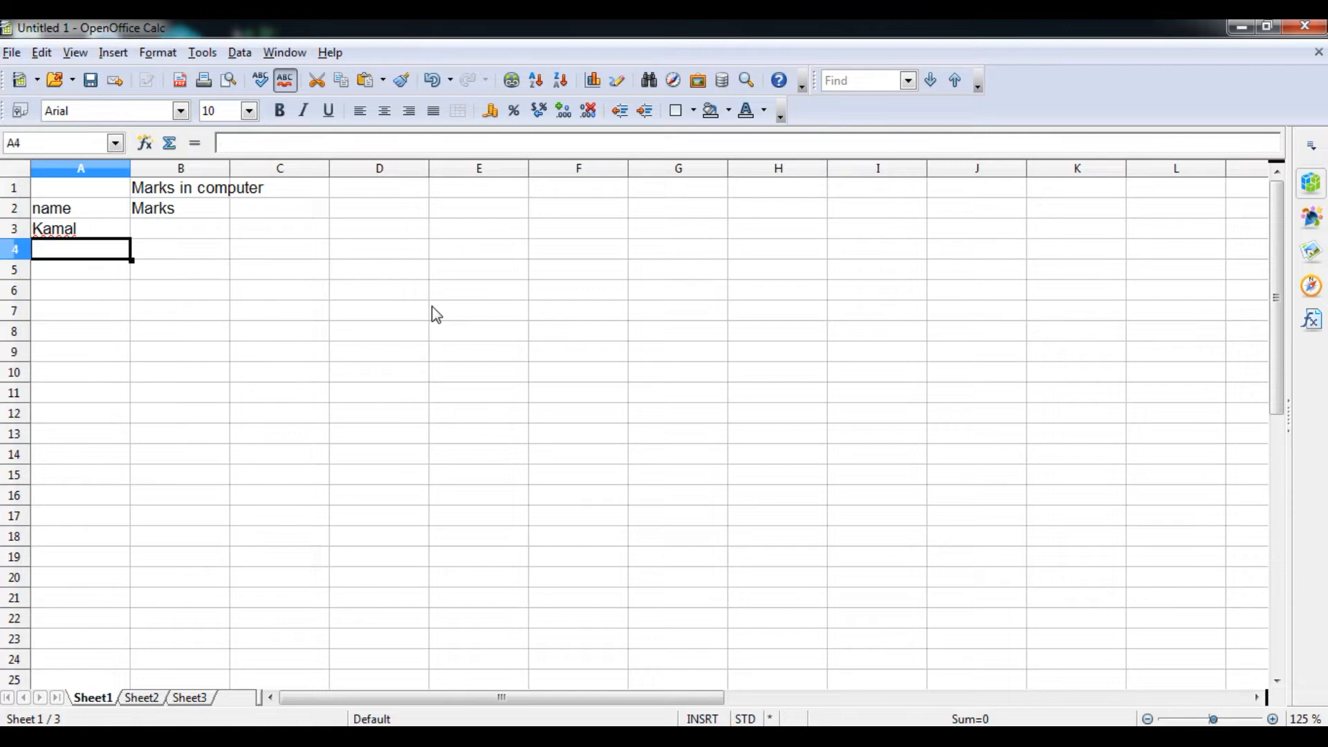
pyautogui.write('Arun')
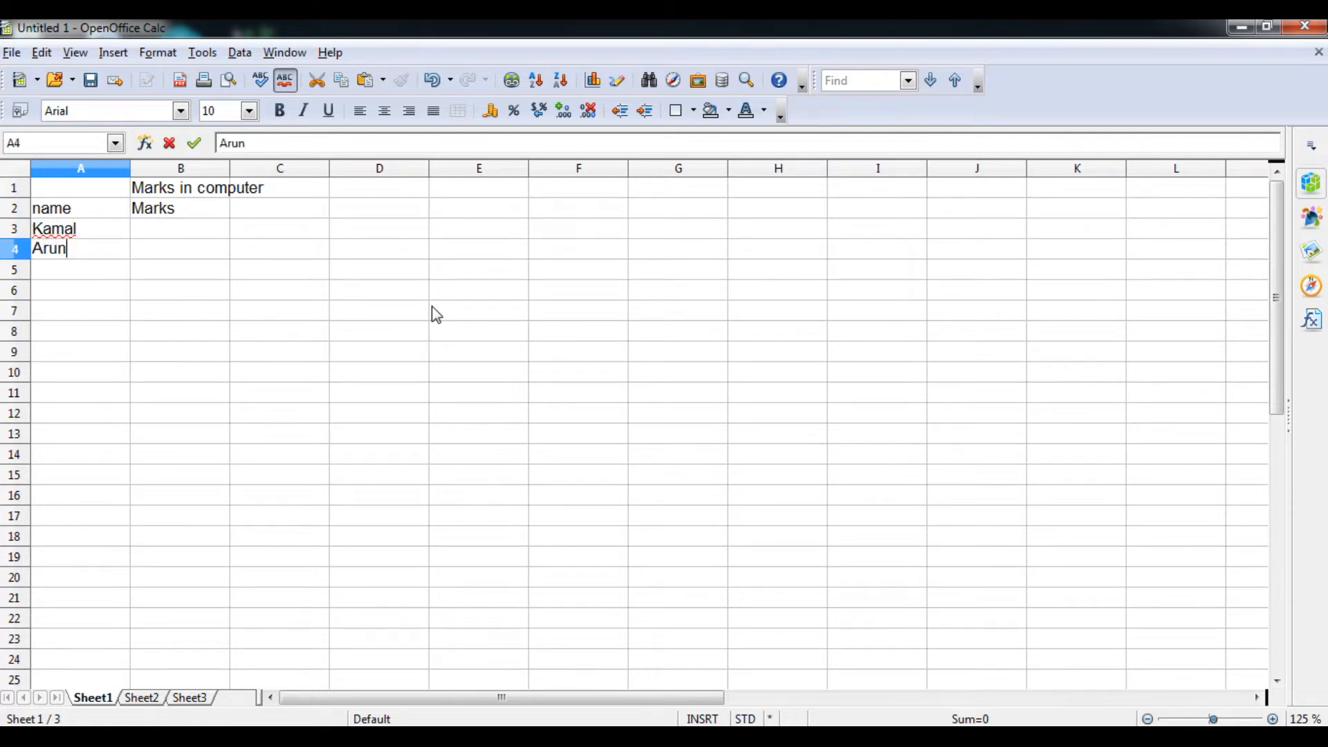
pyautogui.press('Return')
pyautogui.write('Vikas')
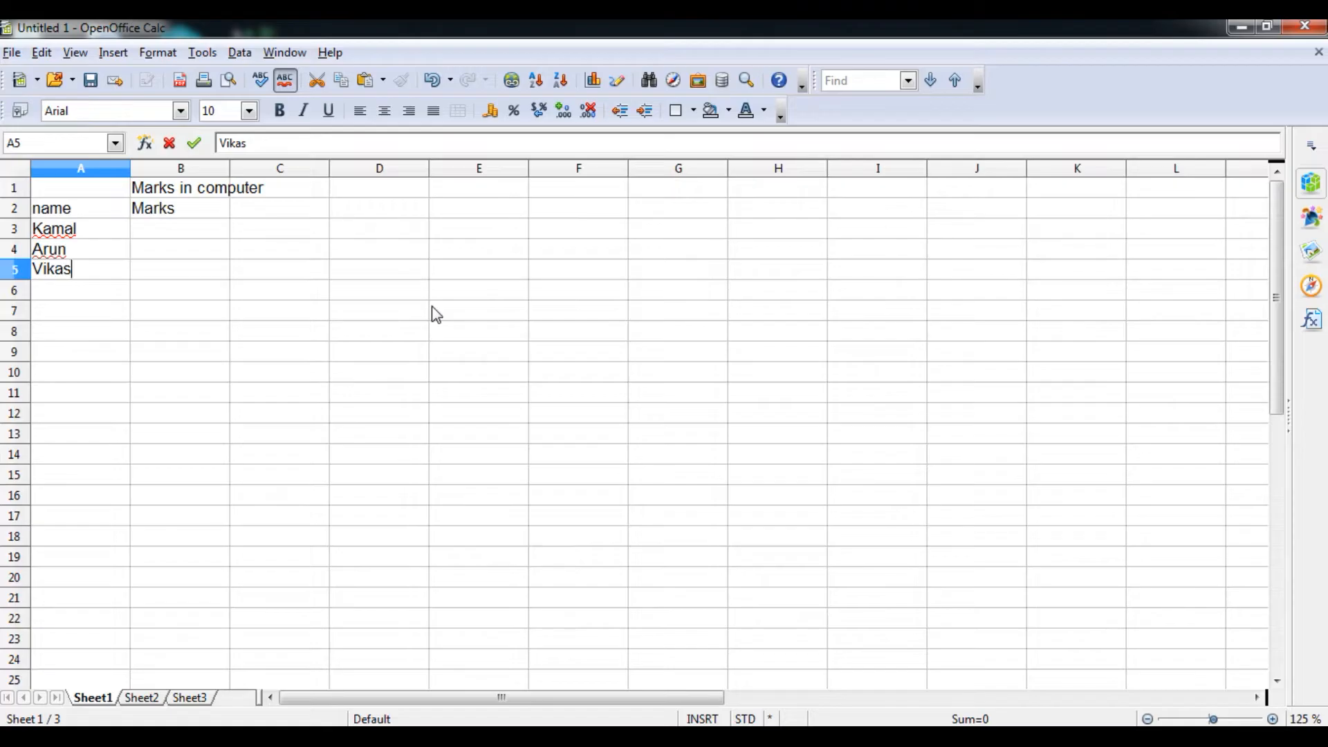
pyautogui.press('Return')
pyautogui.write('Mohan')
# Step: Enter the marks 58, 96, 53 and 75 in cells B3 to B6
pyautogui.press('Up')
pyautogui.press('Up')
pyautogui.press('Up')
pyautogui.press('Right')
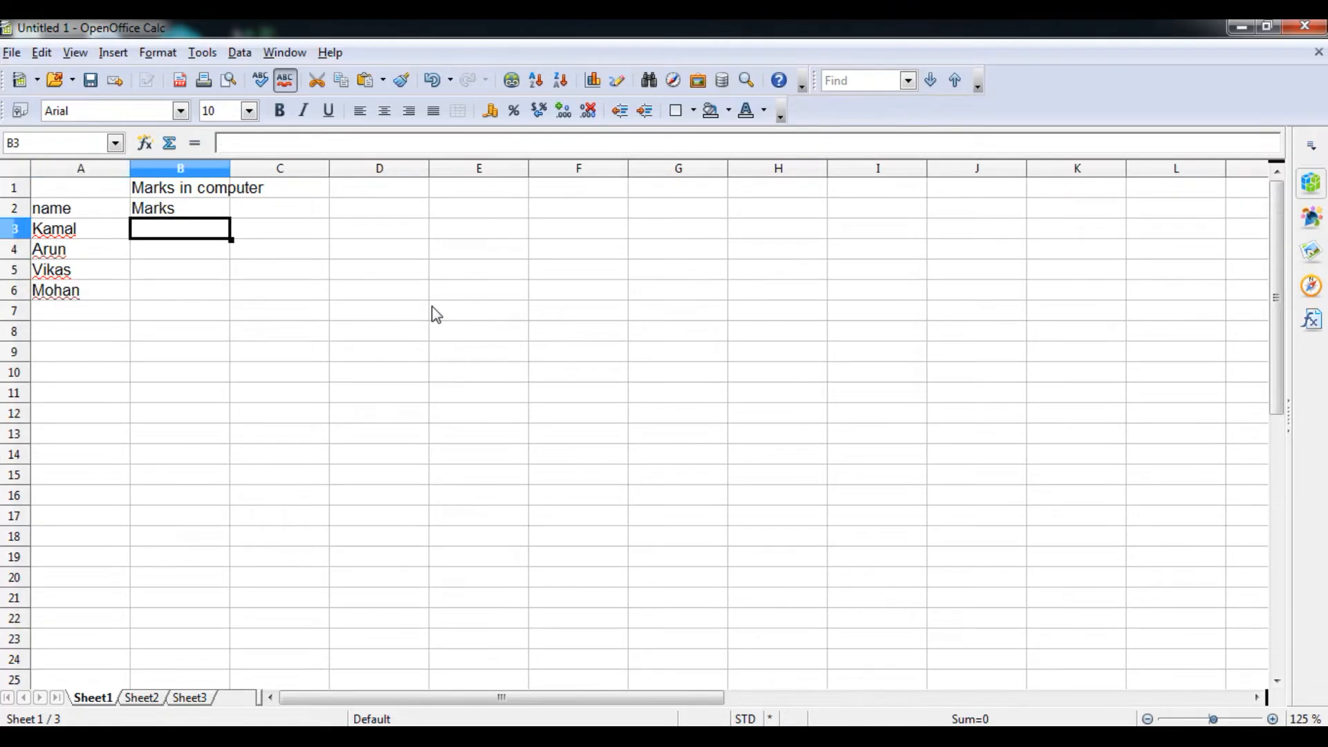
pyautogui.write('58')
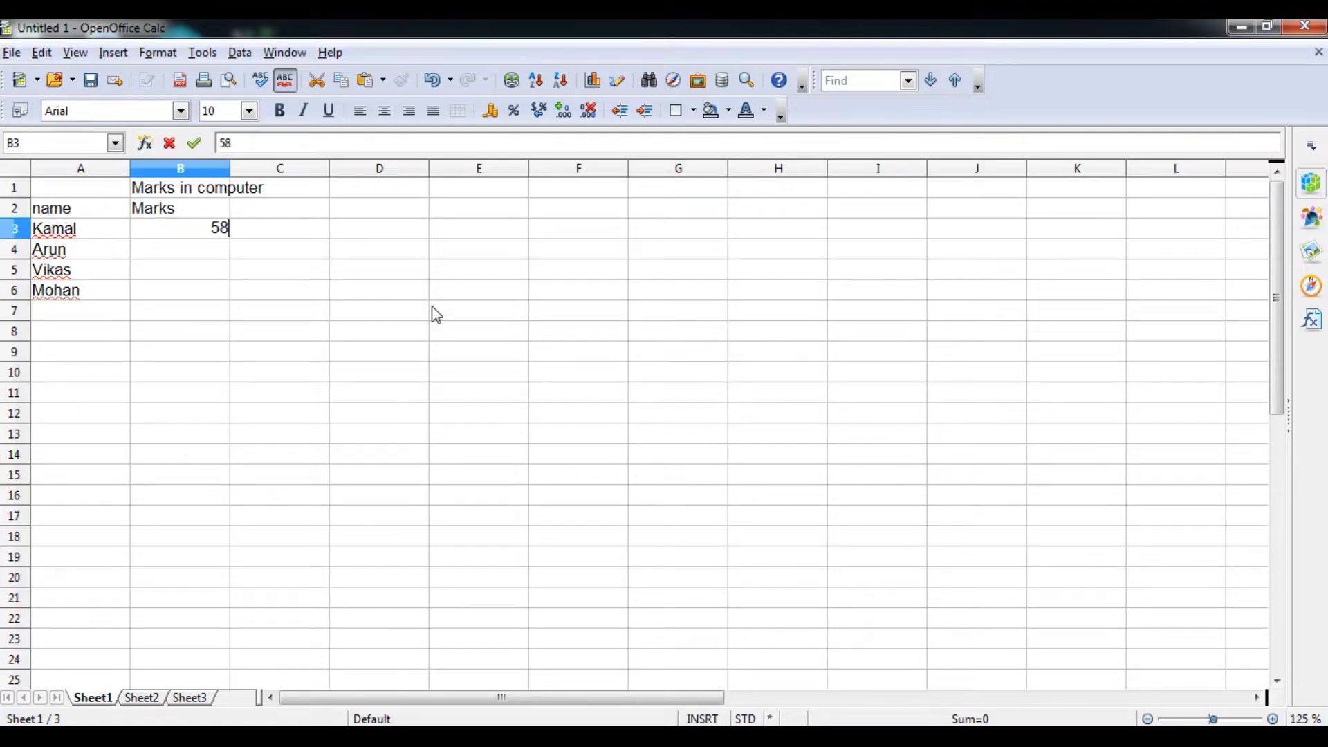
pyautogui.press('Return')
pyautogui.write('96')
pyautogui.press('Return')
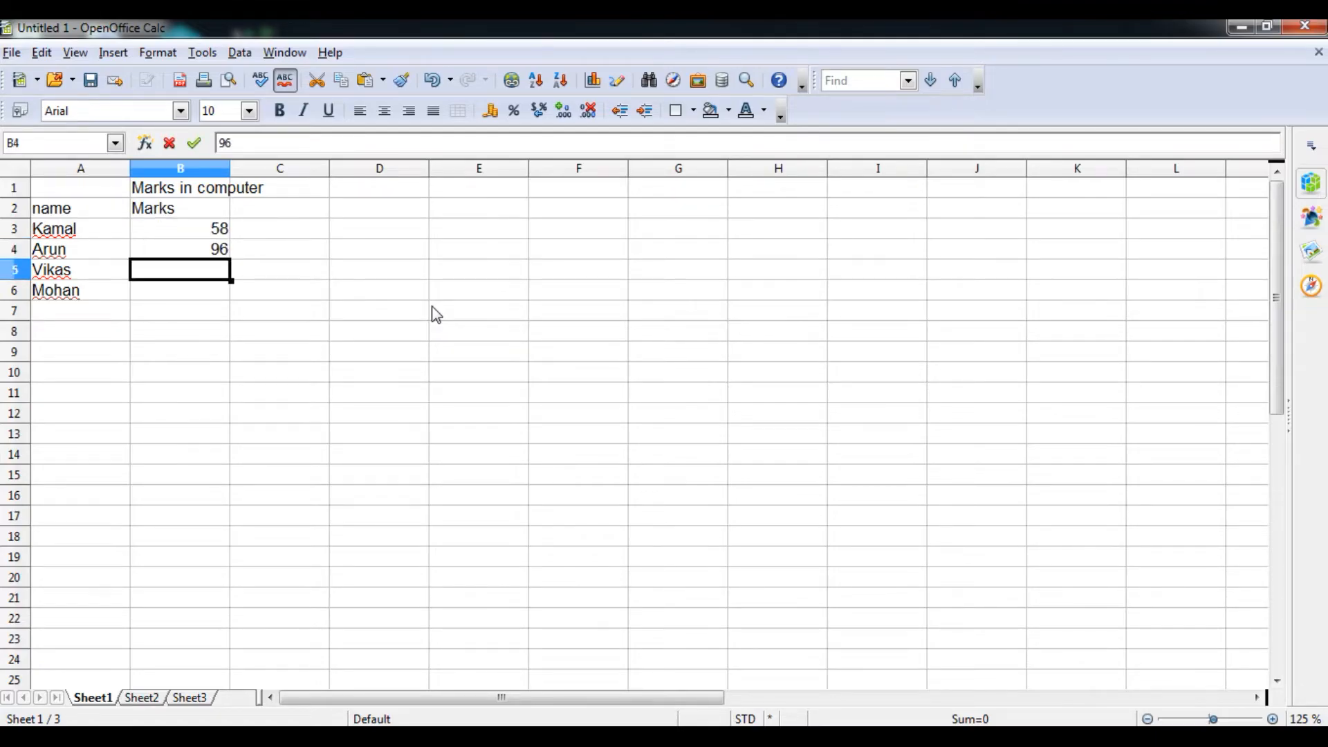
pyautogui.write('53')
pyautogui.press('Return')
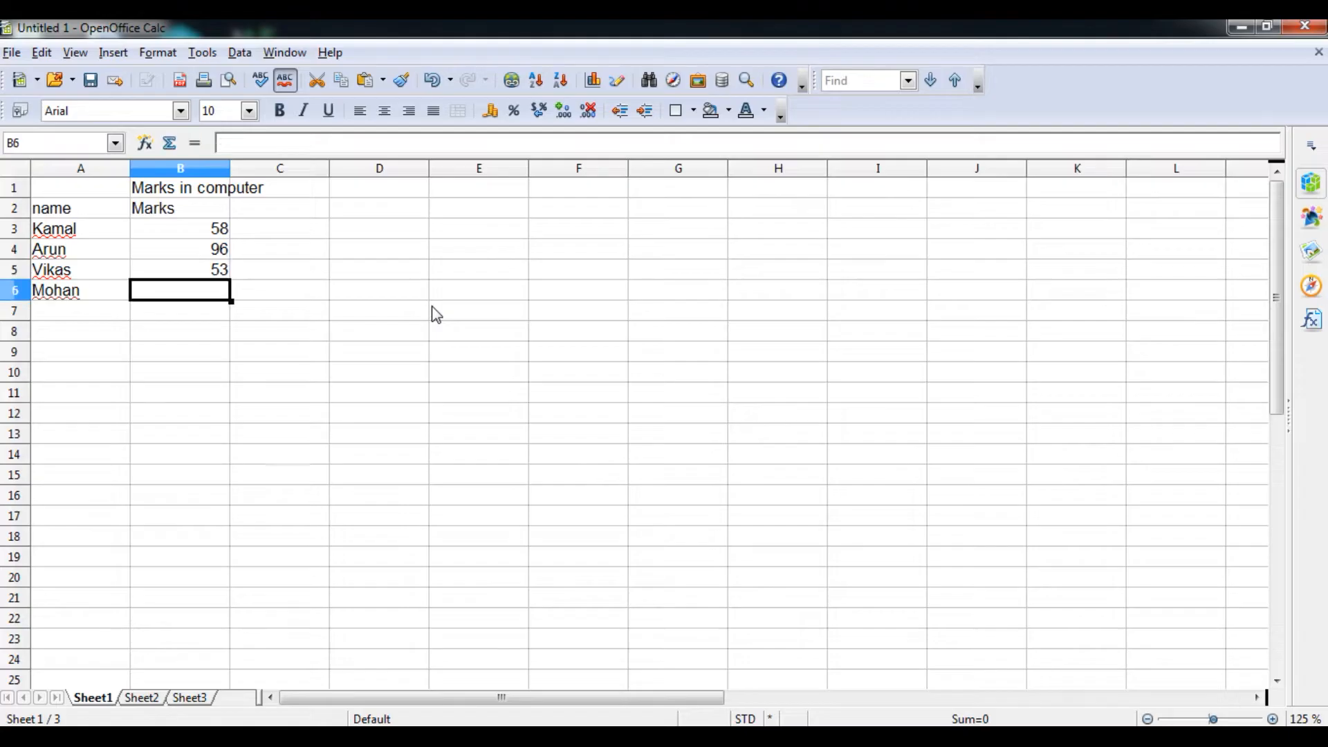
pyautogui.write('75')
pyautogui.press('Return')
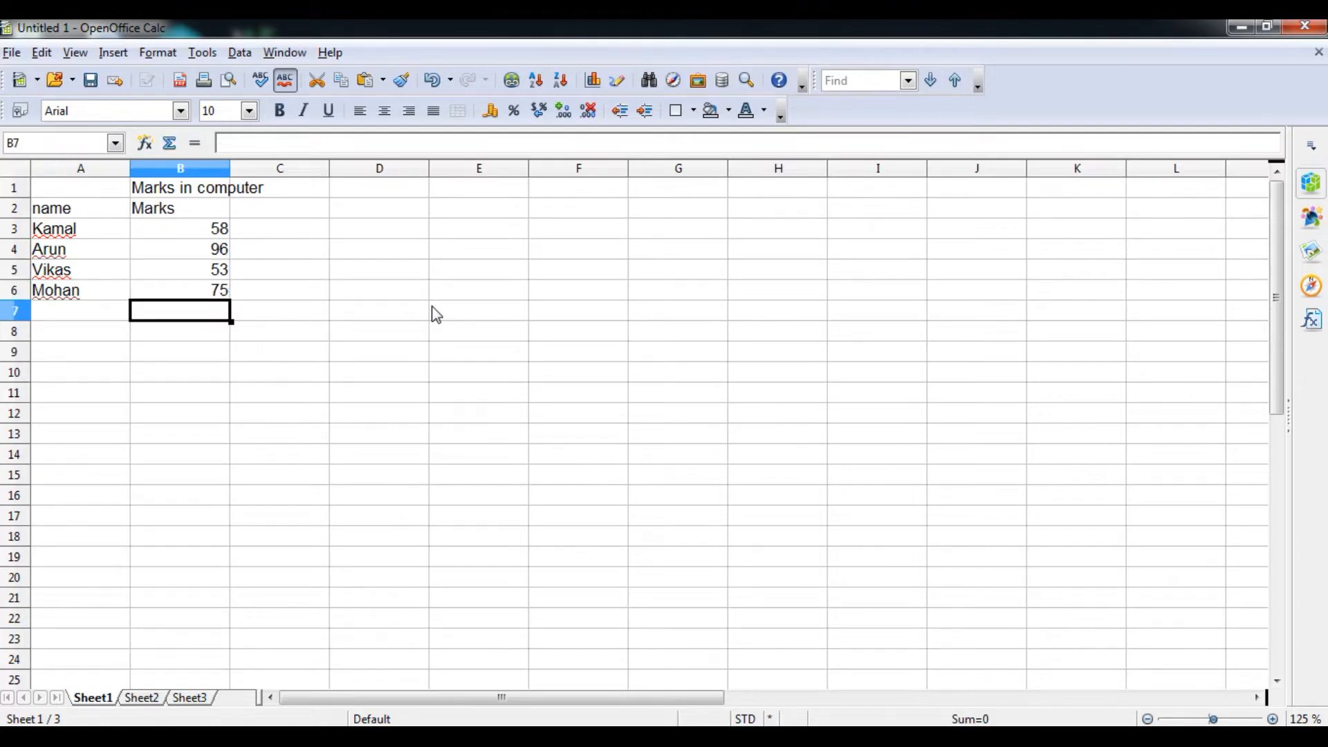
# Step: Add the label "Total Marks" in cell A8, leaving one empty row below the student list
pyautogui.press('Left')
pyautogui.press('Down')
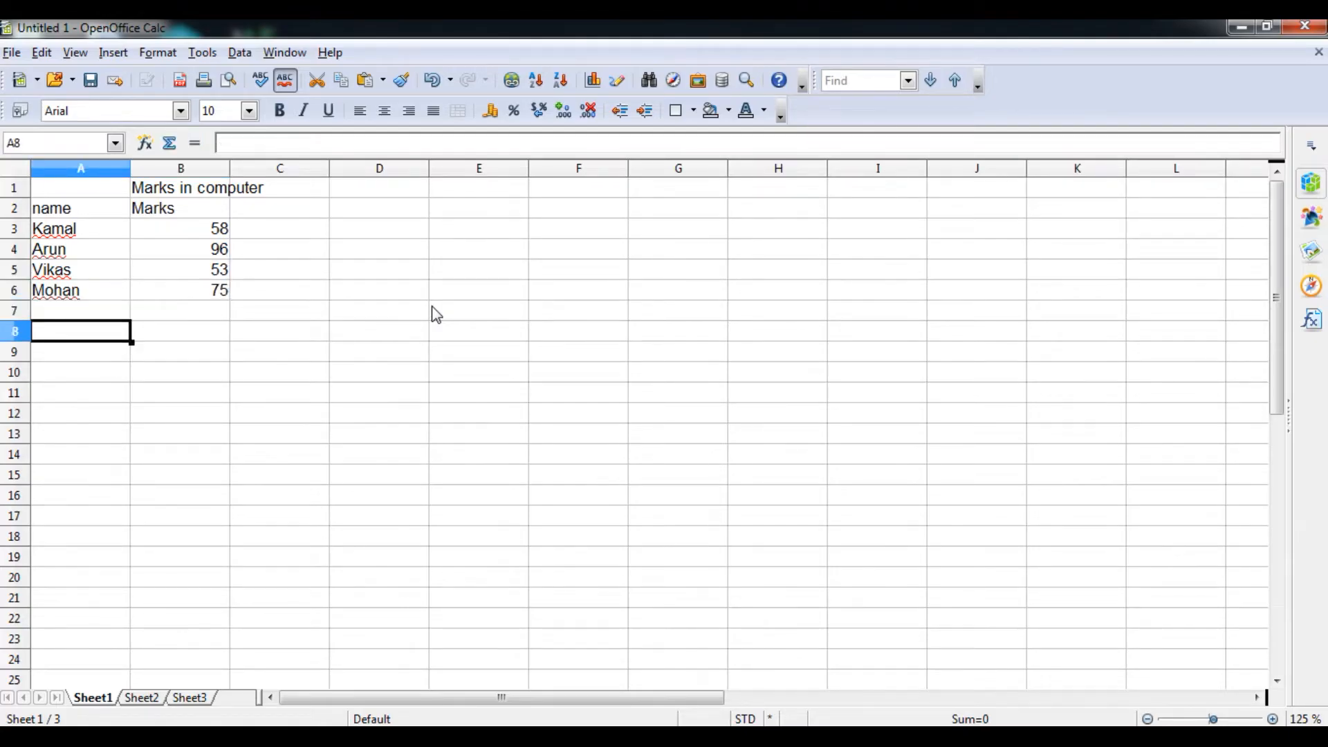
pyautogui.write('Total')
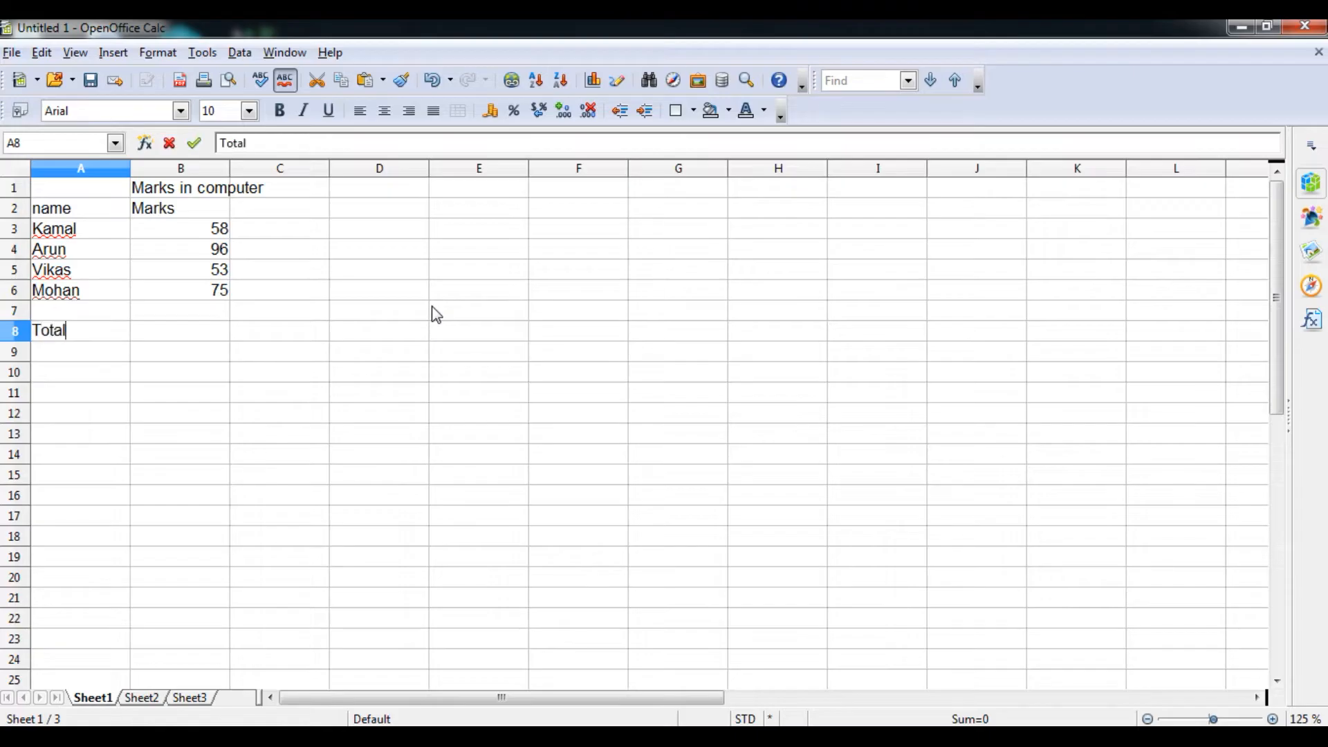
pyautogui.write(' Marks')
pyautogui.press('Tab')
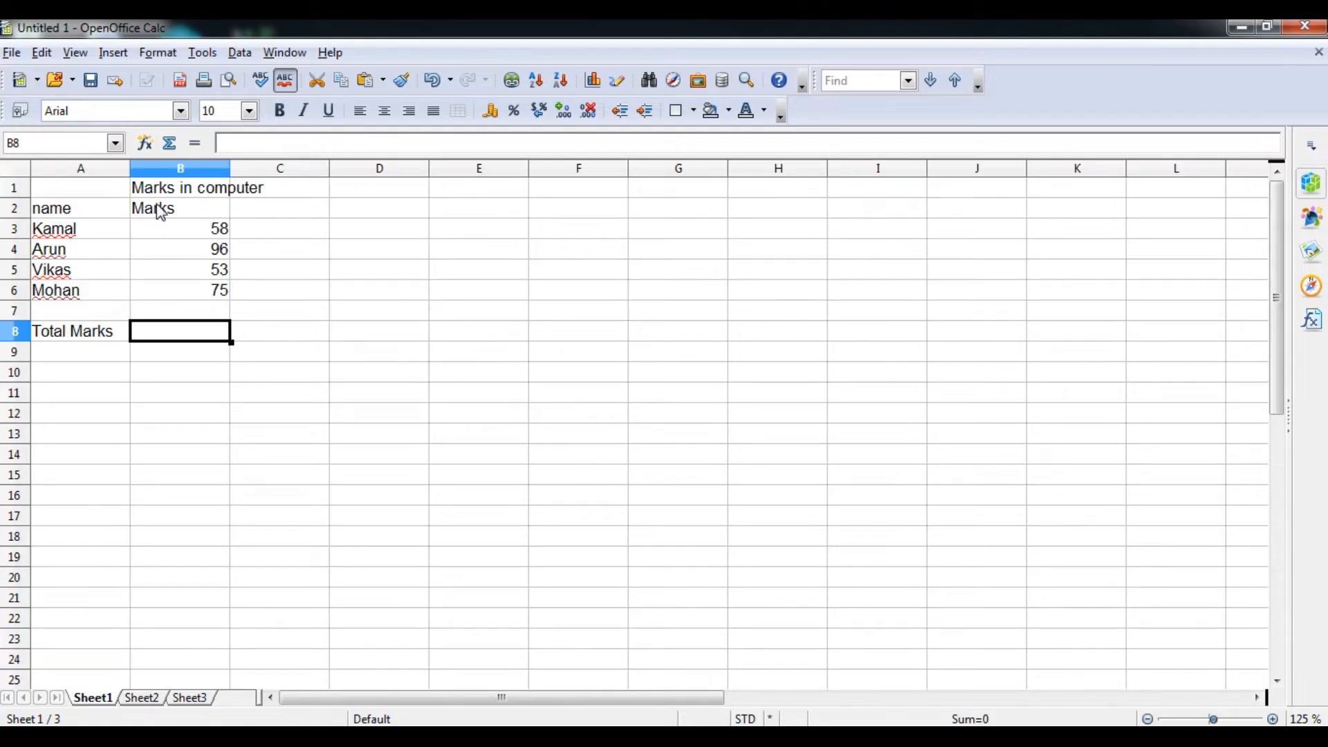
# Step: Copy the marks table in A1:B8 of Sheet1 to the same range on Sheet2
pyautogui.moveTo(64, 191); pyautogui.dragTo(216, 344)
pyautogui.hotkey('ctrl', 'c')
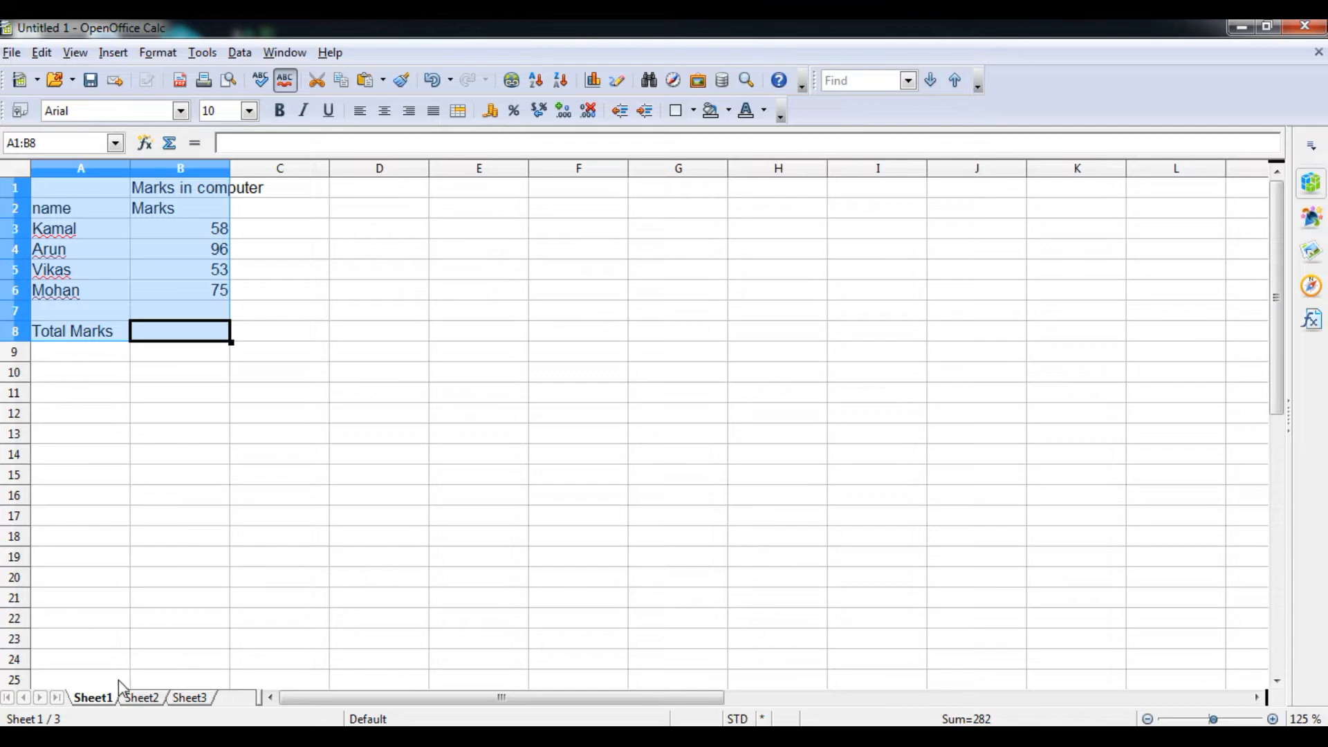
pyautogui.click(138, 698)
pyautogui.hotkey('ctrl', 'v')
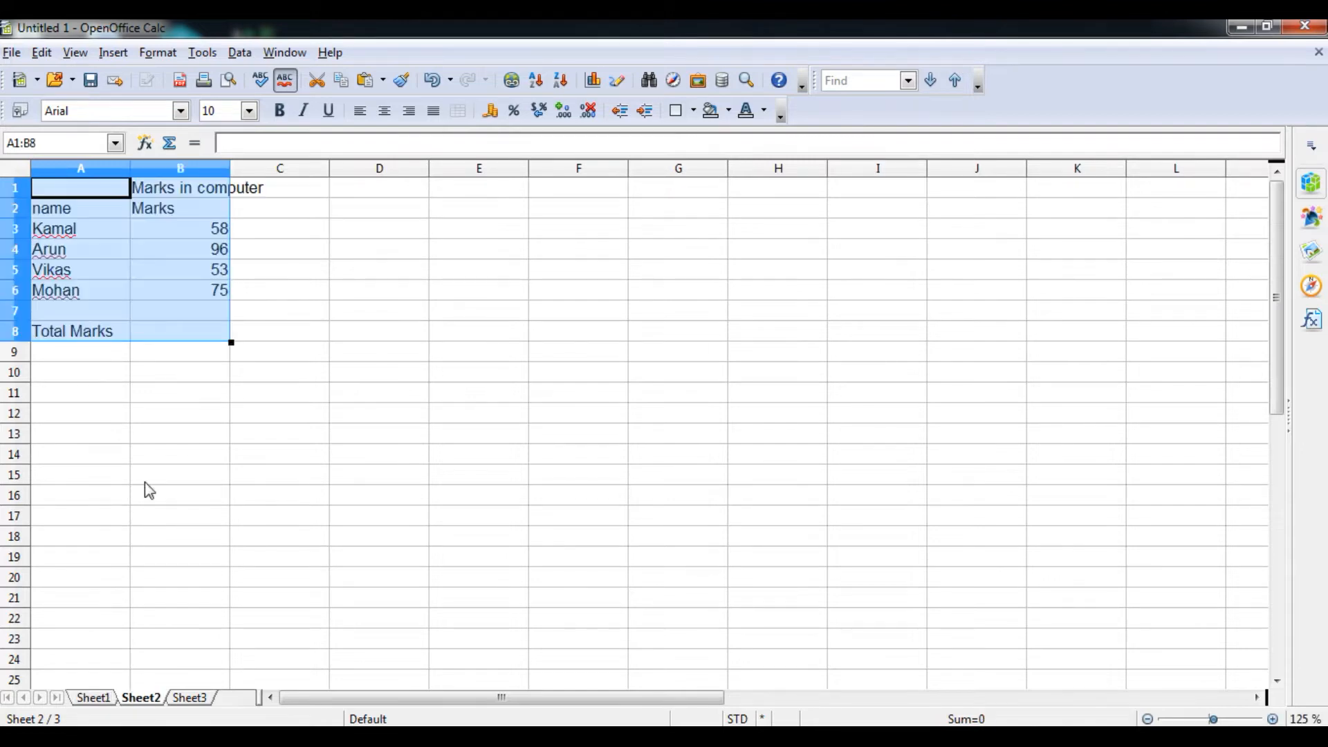
# Step: Change the title in cell B1 of Sheet2 to "Marks in Maths"
pyautogui.click(250, 187)
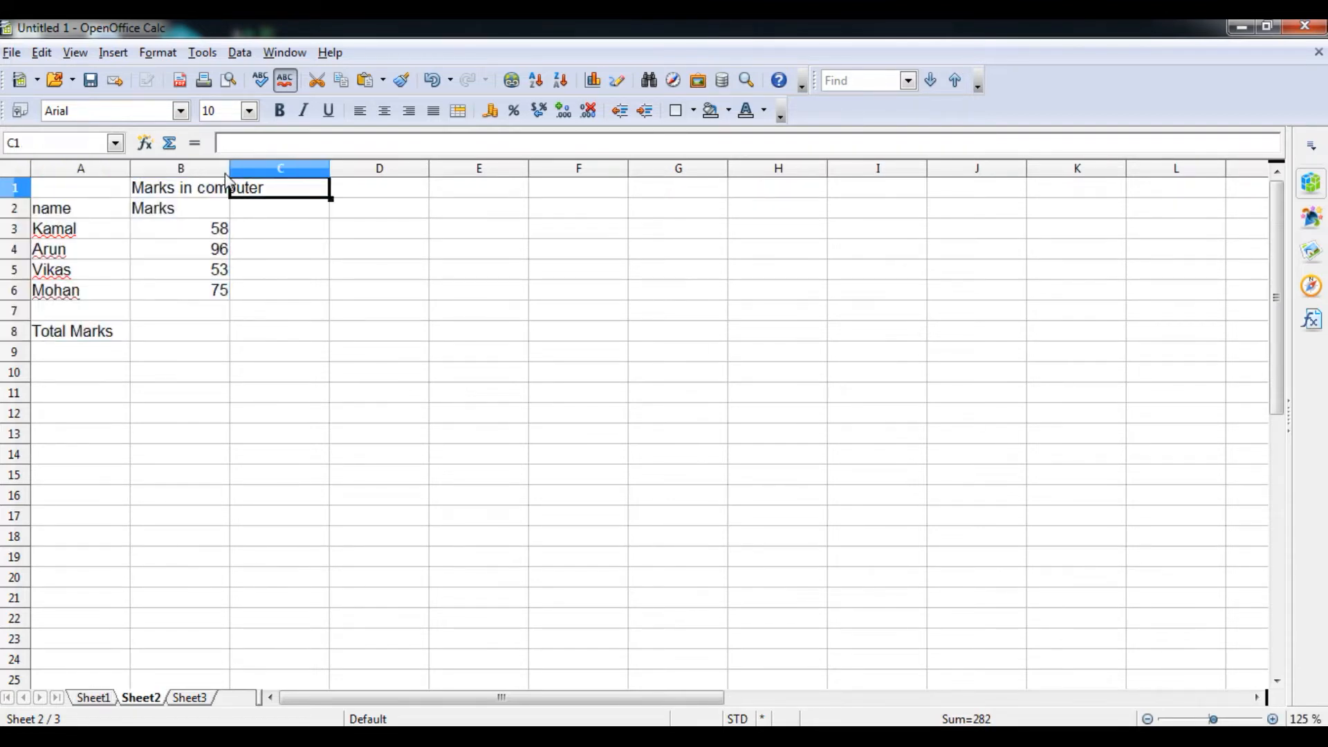
pyautogui.click(193, 197)
pyautogui.click(330, 143)
pyautogui.press('BackSpace')
pyautogui.press('BackSpace')
pyautogui.press('BackSpace')
pyautogui.press('BackSpace')
pyautogui.press('BackSpace')
pyautogui.press('BackSpace')
pyautogui.press('BackSpace')
pyautogui.press('BackSpace')
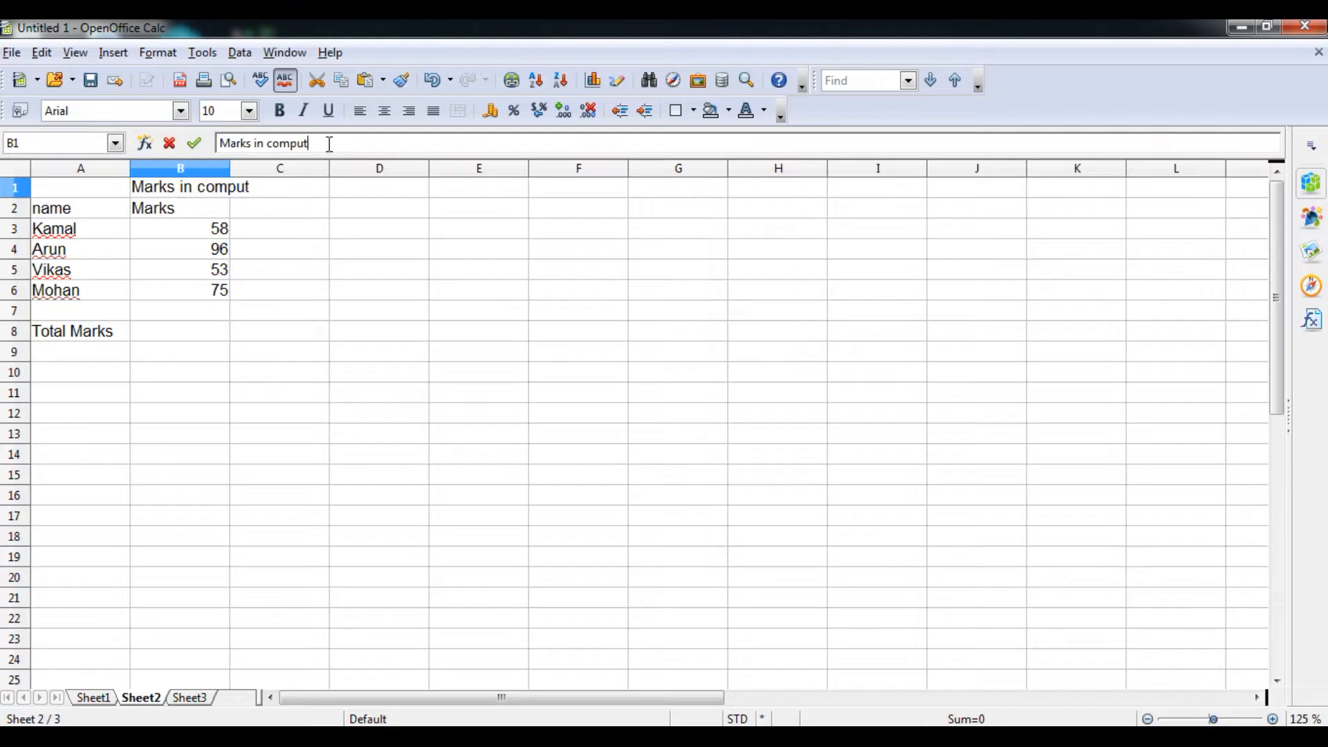
pyautogui.write('Maths')
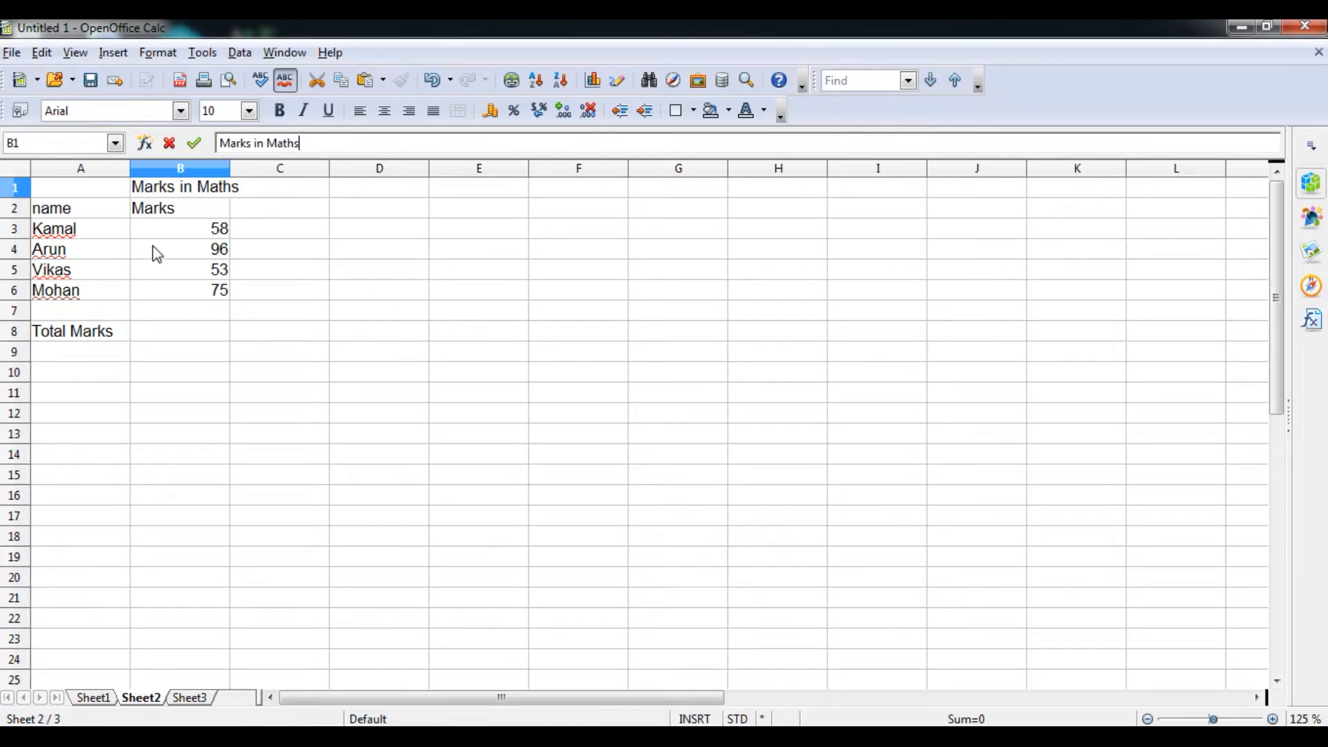
# Step: Return to Sheet1 and save the workbook as an ODF Spreadsheet named MyMacrofile in the Work folder
pyautogui.click(94, 699)
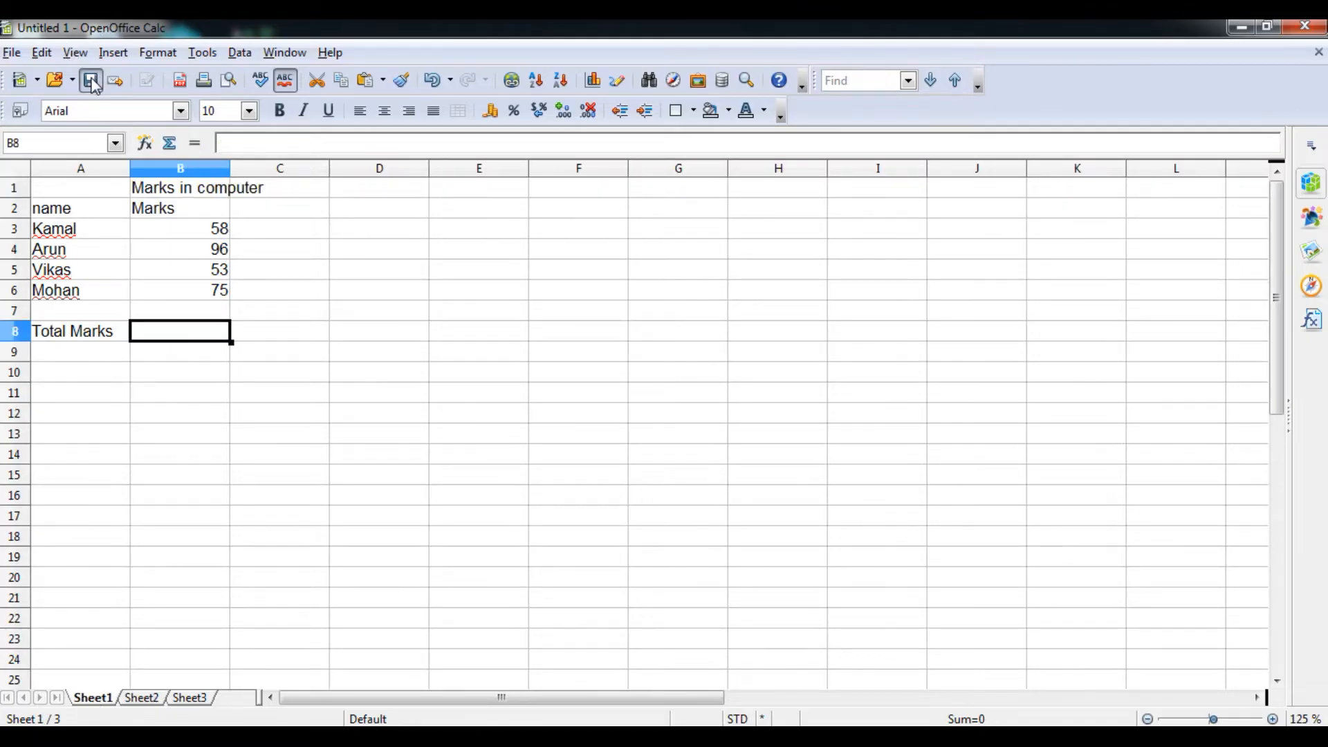
pyautogui.click(92, 81)
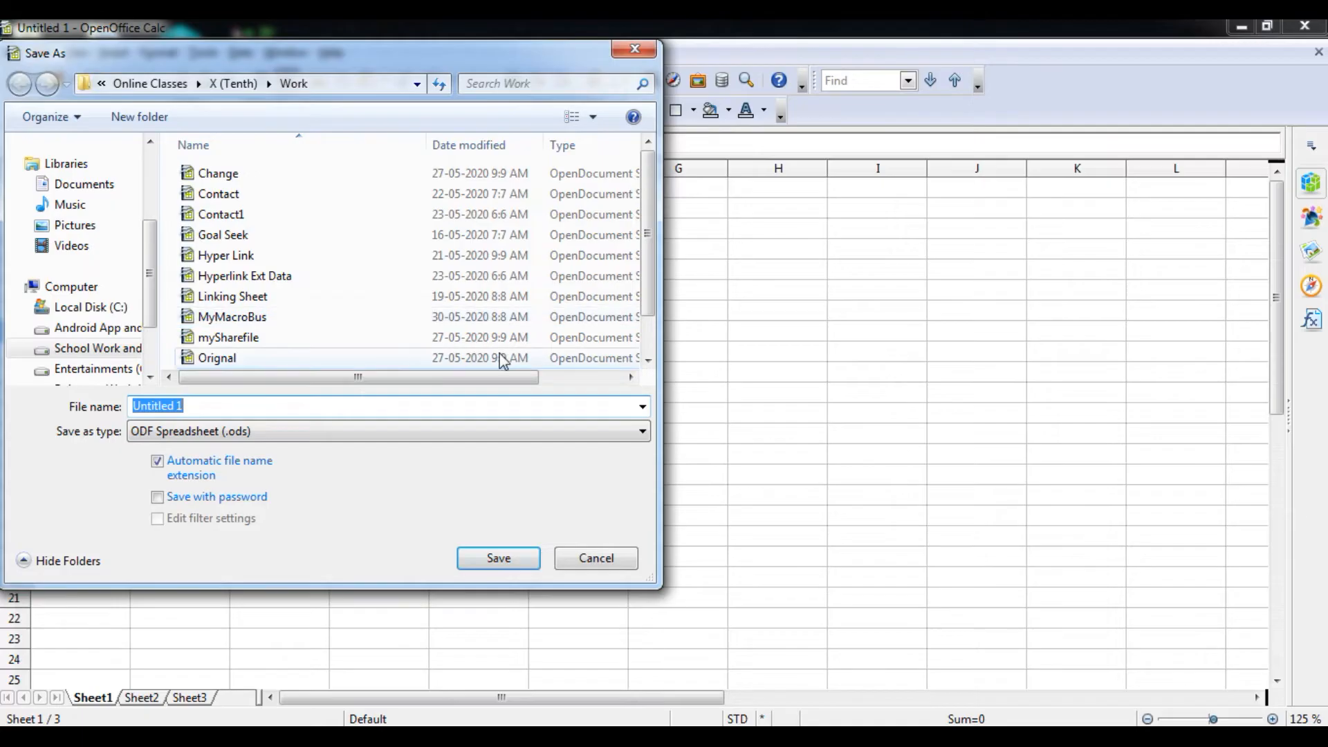
pyautogui.write('My Macr')
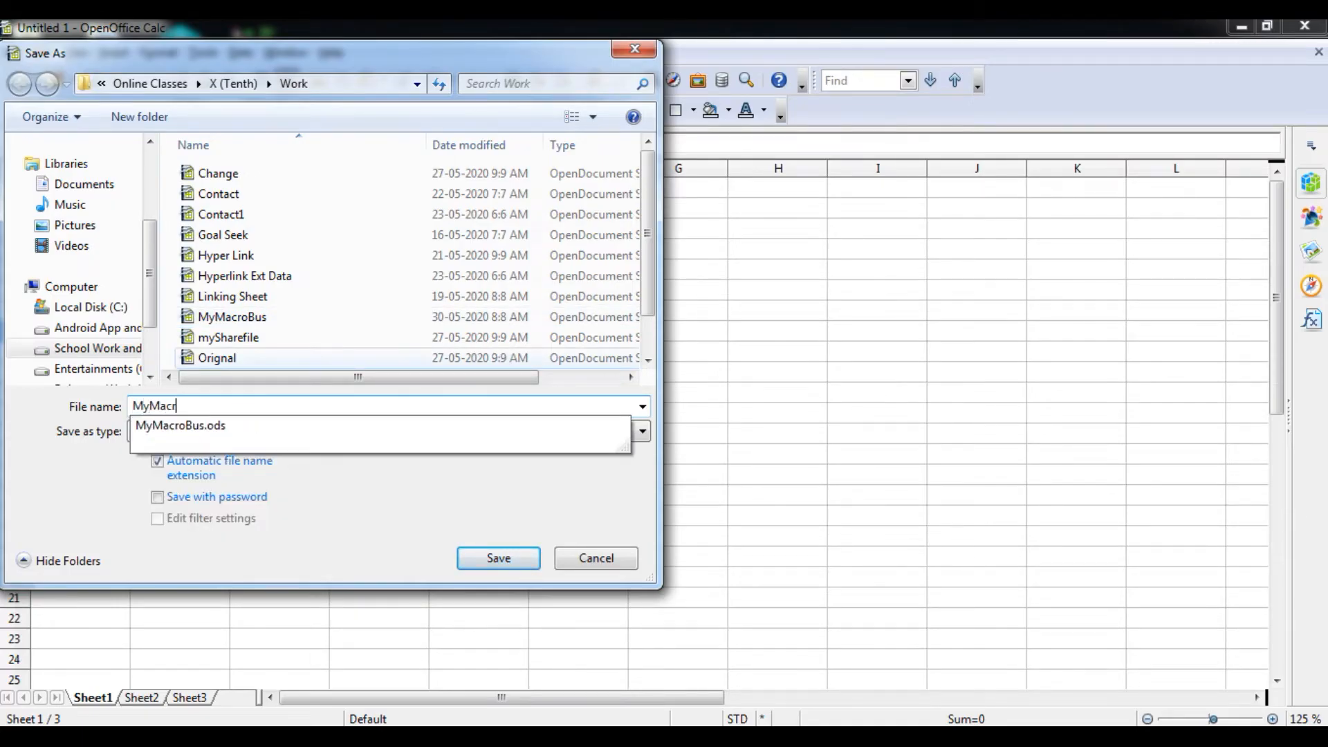
pyautogui.write('ofile')
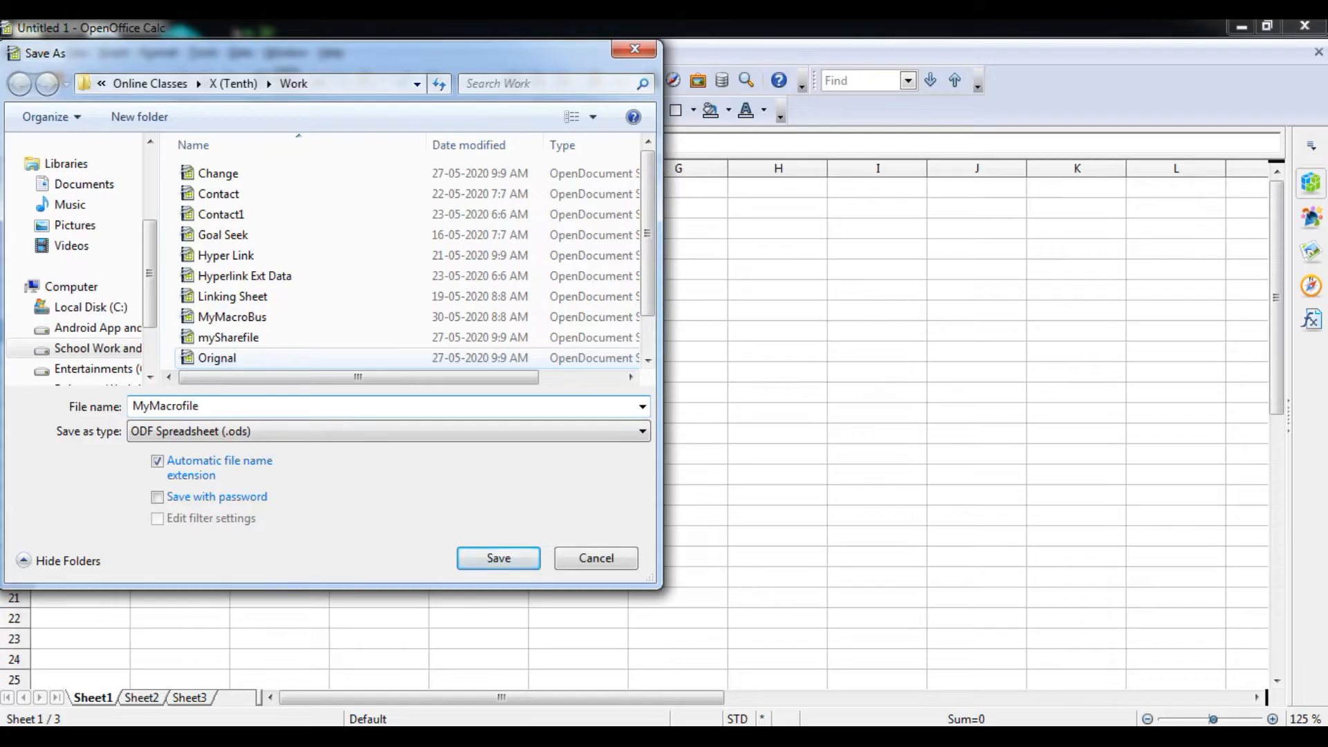
pyautogui.click(501, 564)
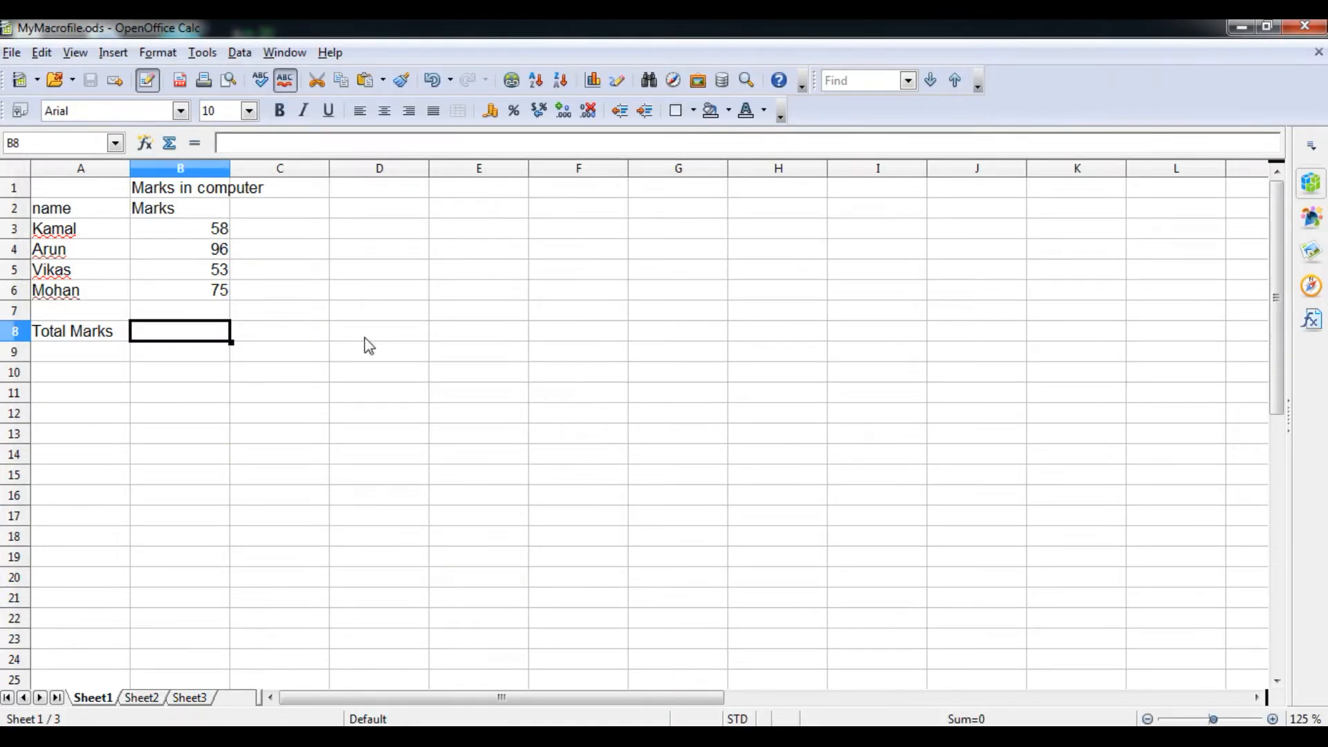
# Step: Start recording a macro with the empty total cell B8 on Sheet1 selected
pyautogui.click(202, 53)
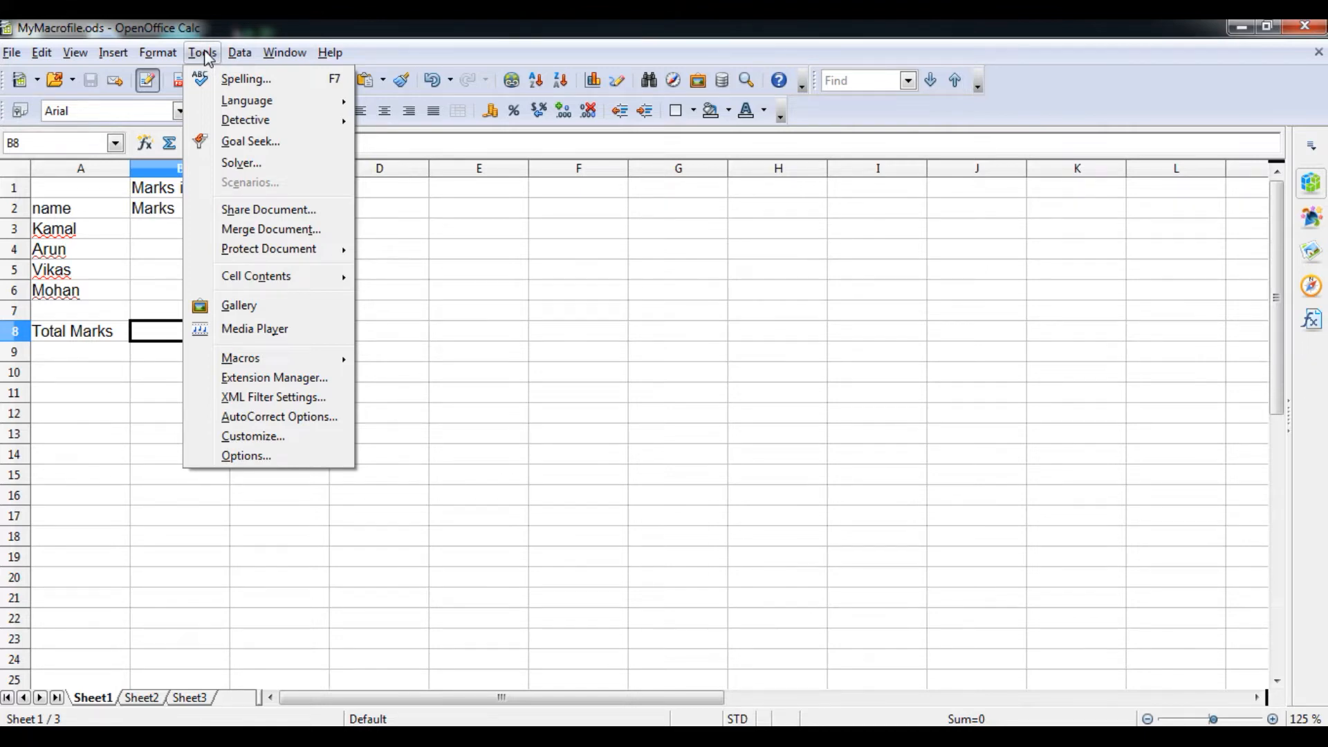
pyautogui.moveTo(276, 361)
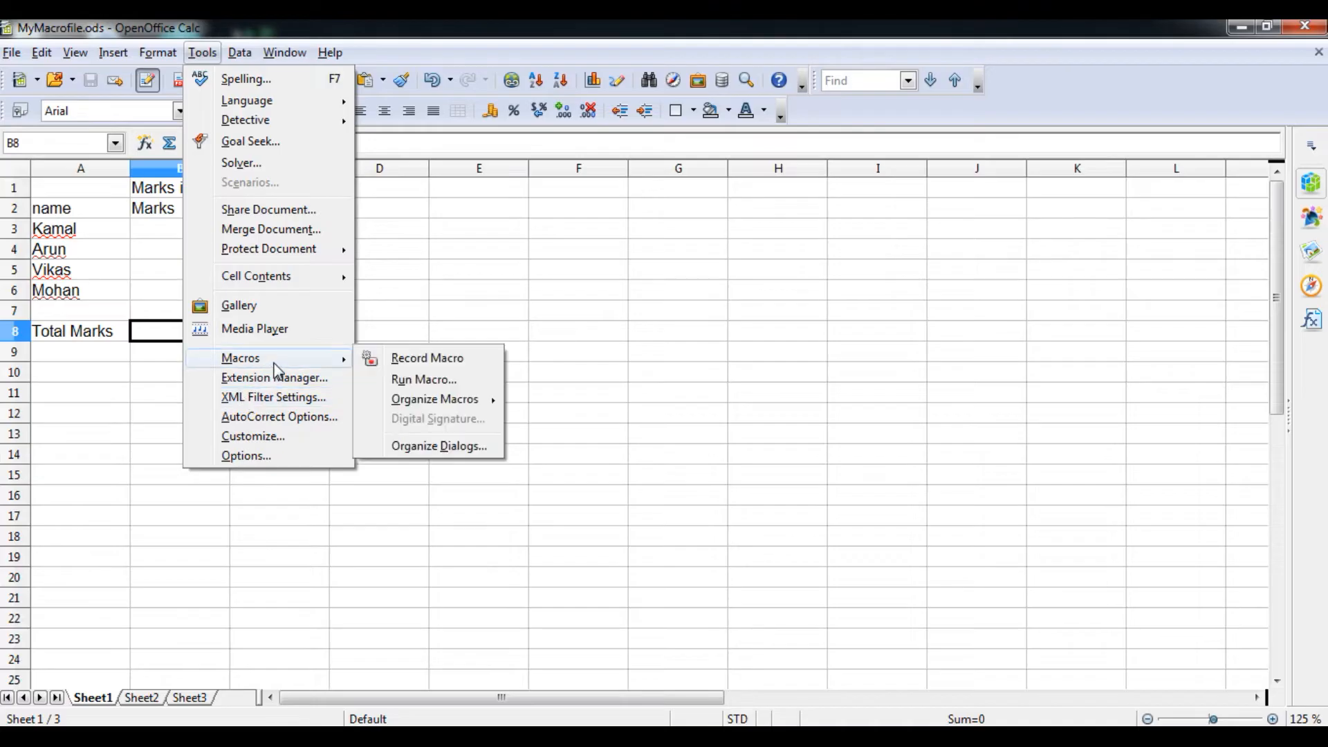
pyautogui.click(400, 367)
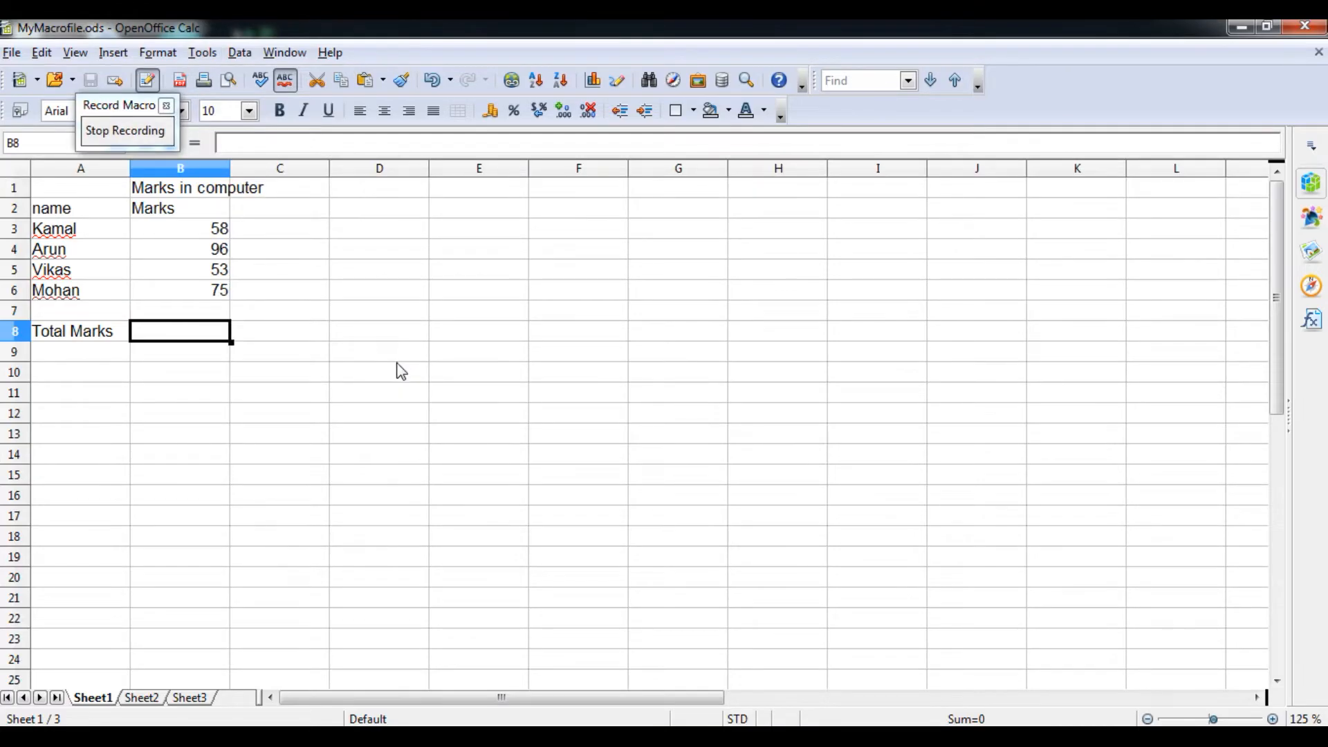
# Step: Enter the formula =B3+B4+B5+B6 in the Total Marks cell B8 of Sheet1 and stop the macro recording
pyautogui.write('=')
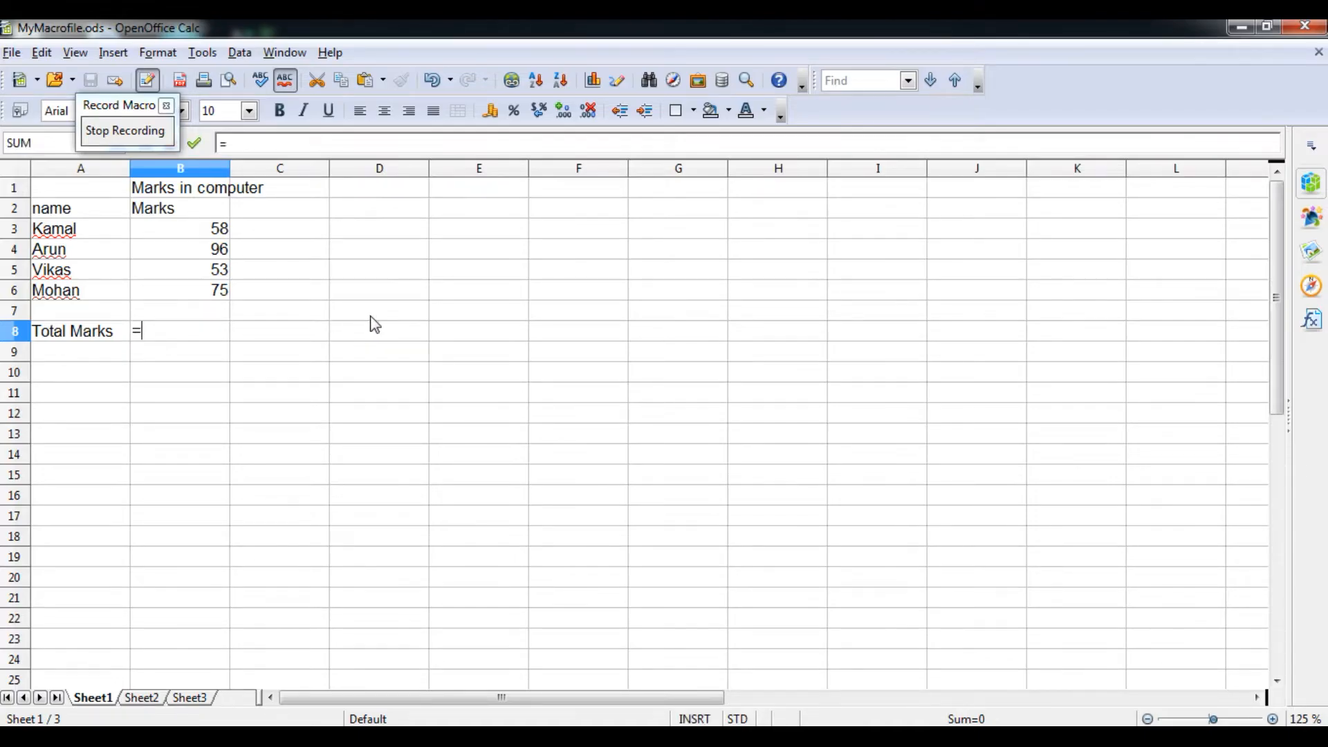
pyautogui.write('b3+b4+b6')
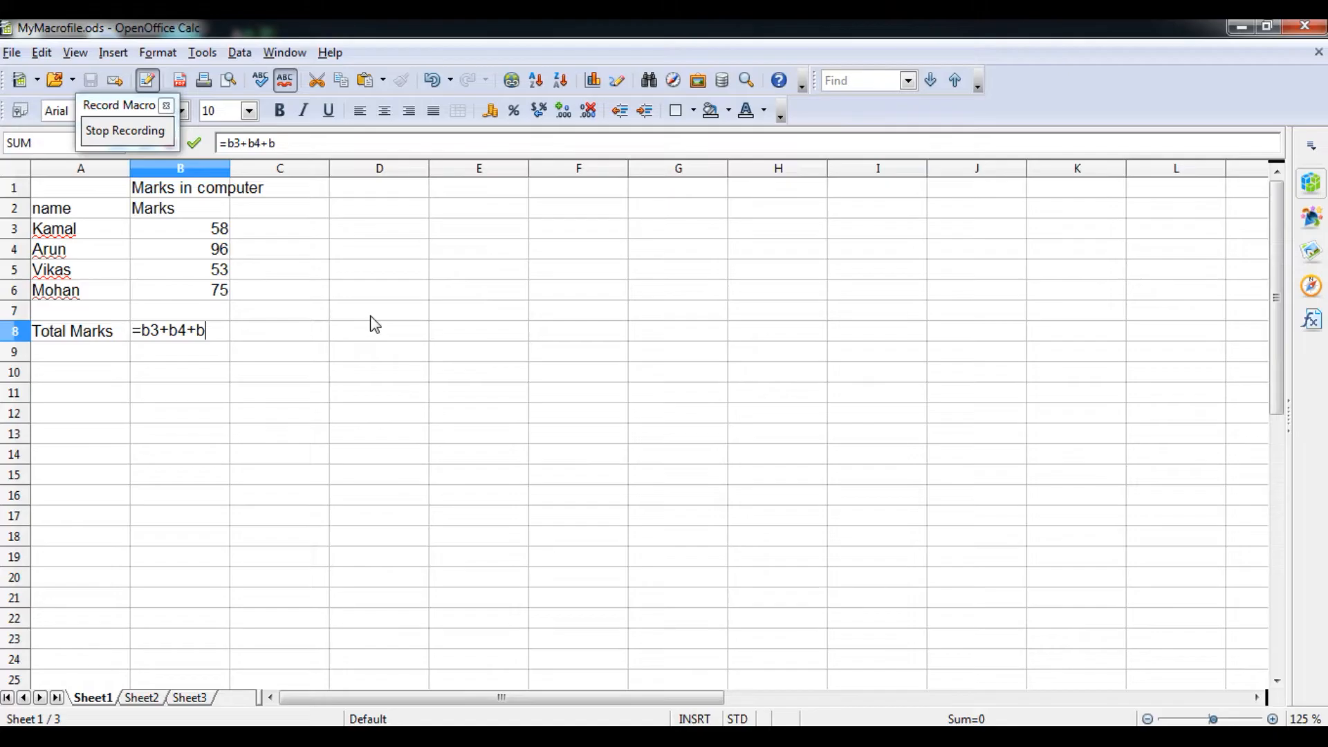
pyautogui.press('BackSpace')
pyautogui.write('5+b6')
pyautogui.press('Return')
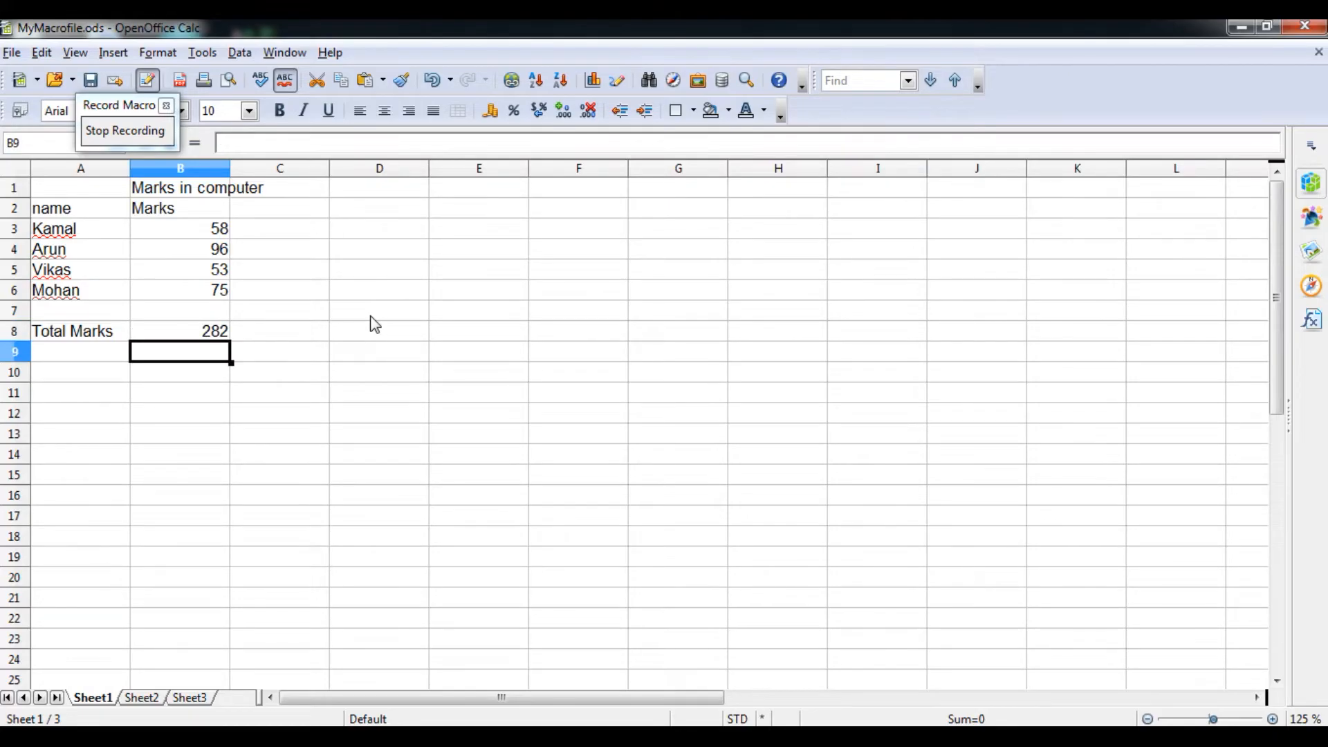
pyautogui.press('Up')
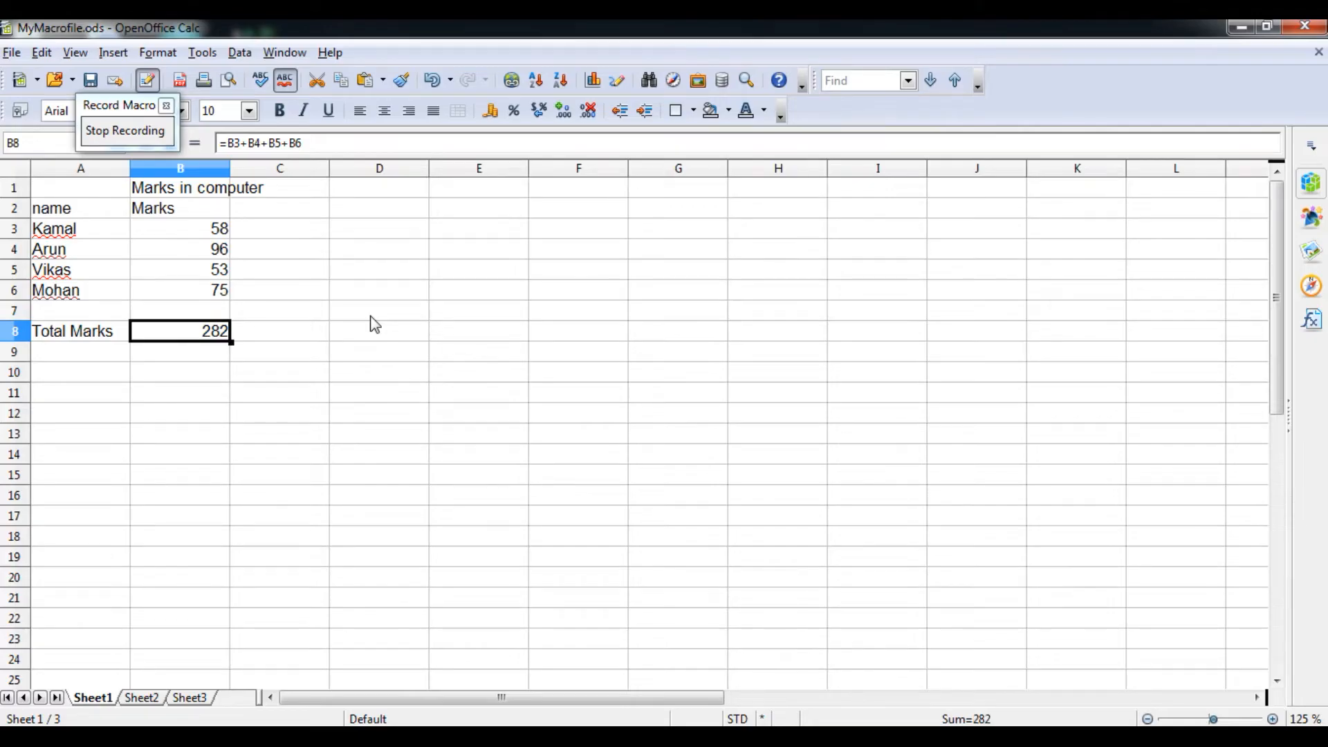
pyautogui.click(135, 132)
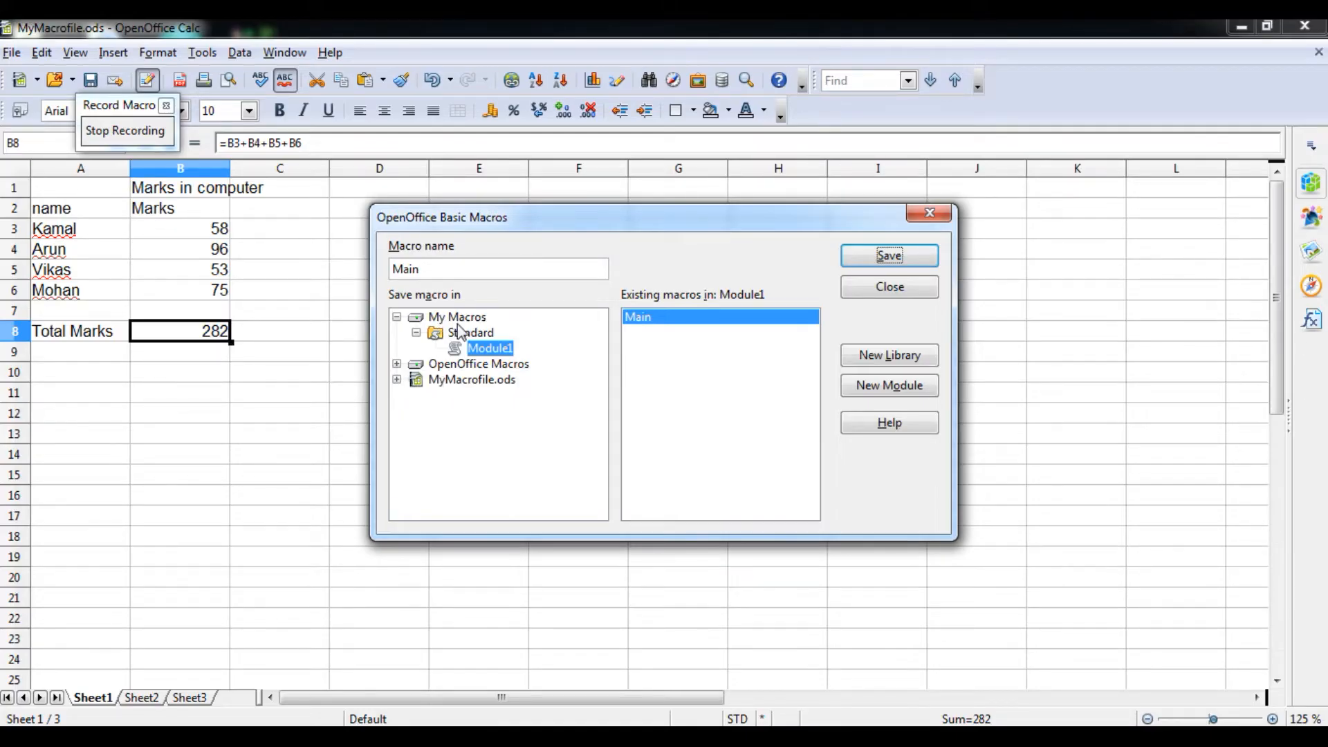
# Step: Create a new macro library named Library1 inside MyMacrofile.ods to hold the recorded macro
pyautogui.click(423, 335)
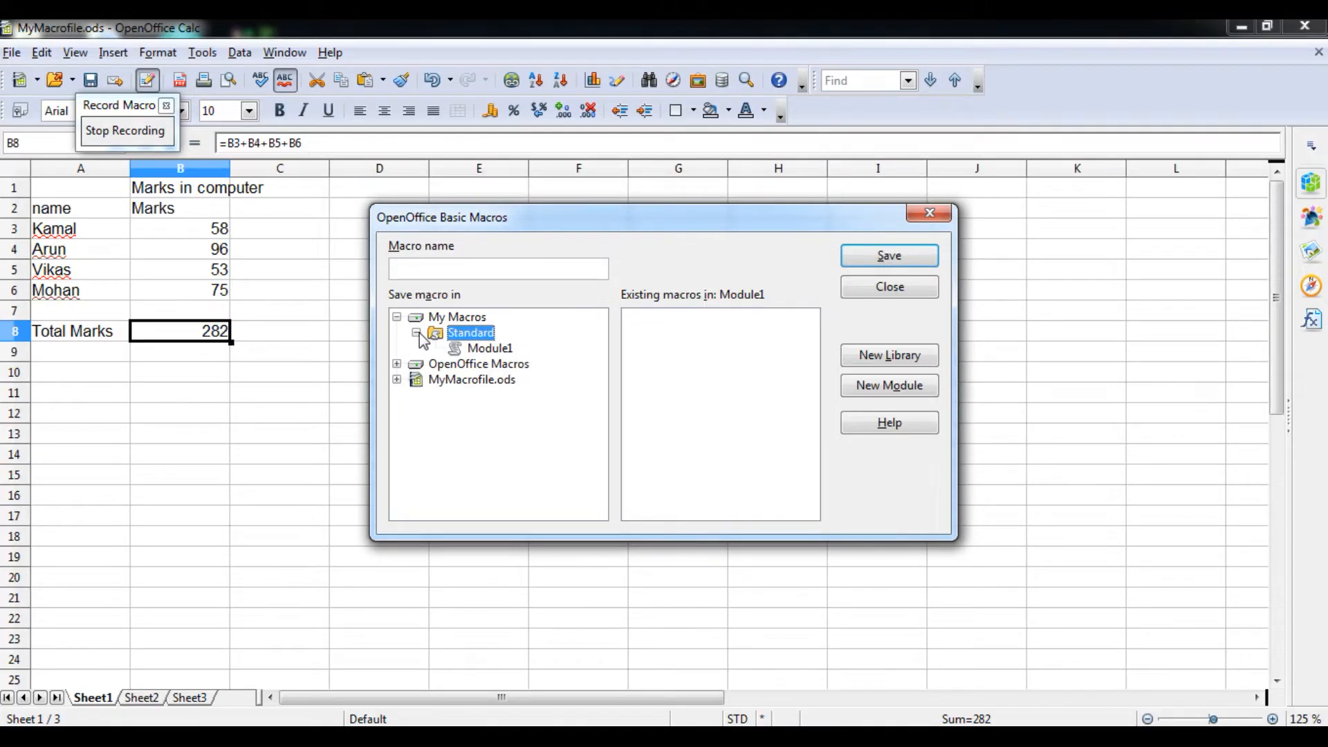
pyautogui.click(398, 365)
pyautogui.click(398, 366)
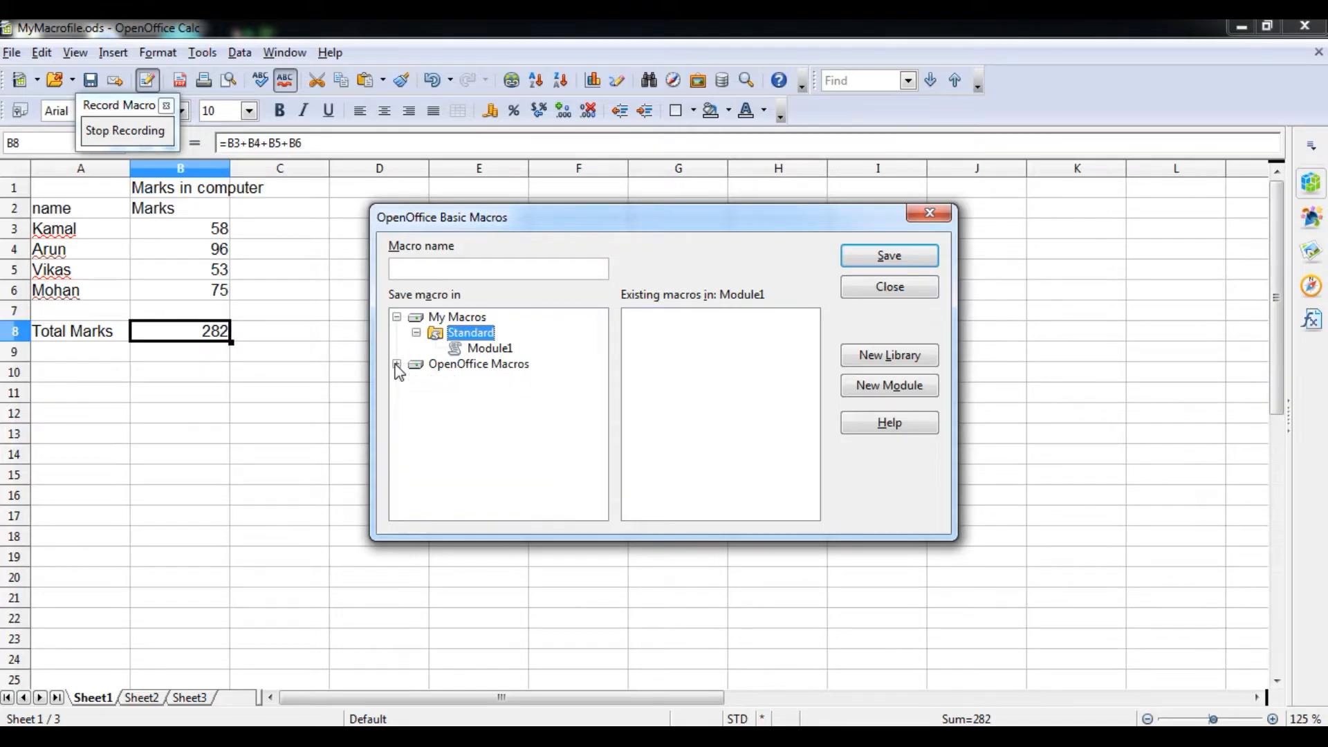
pyautogui.click(416, 332)
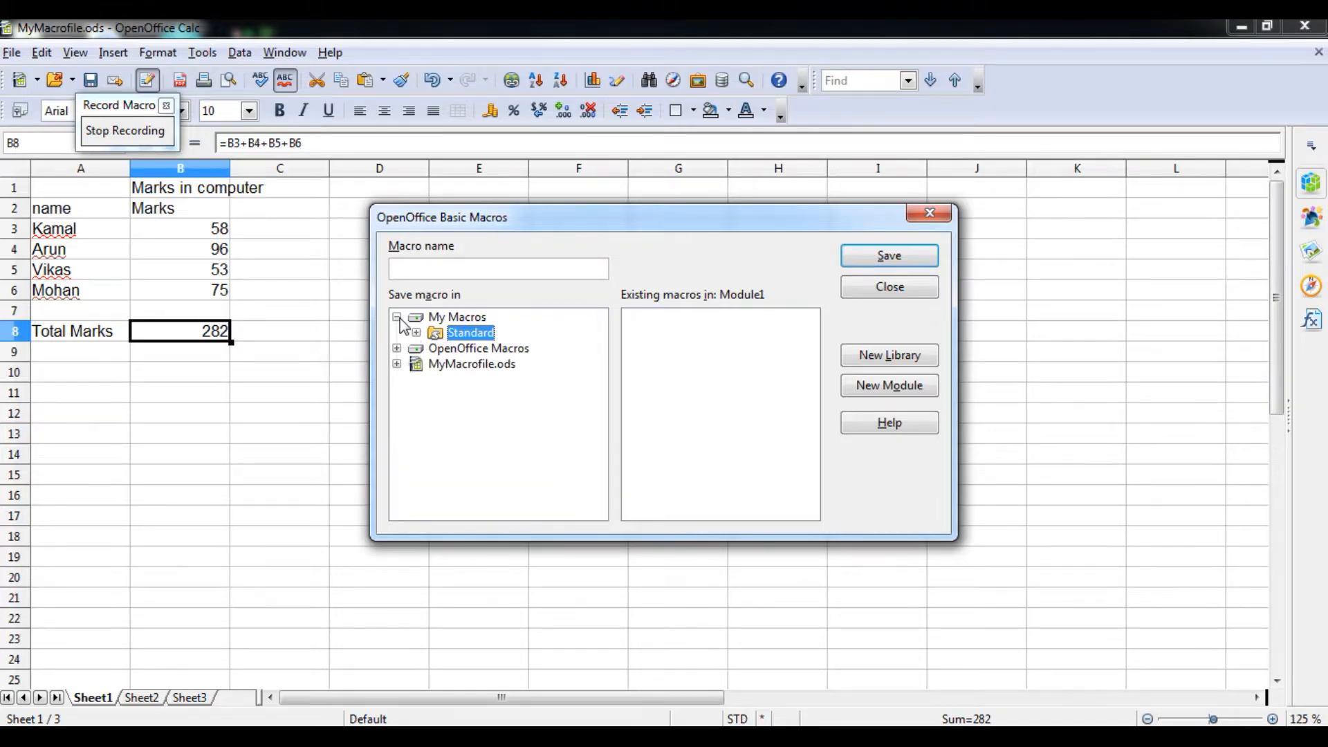
pyautogui.click(398, 318)
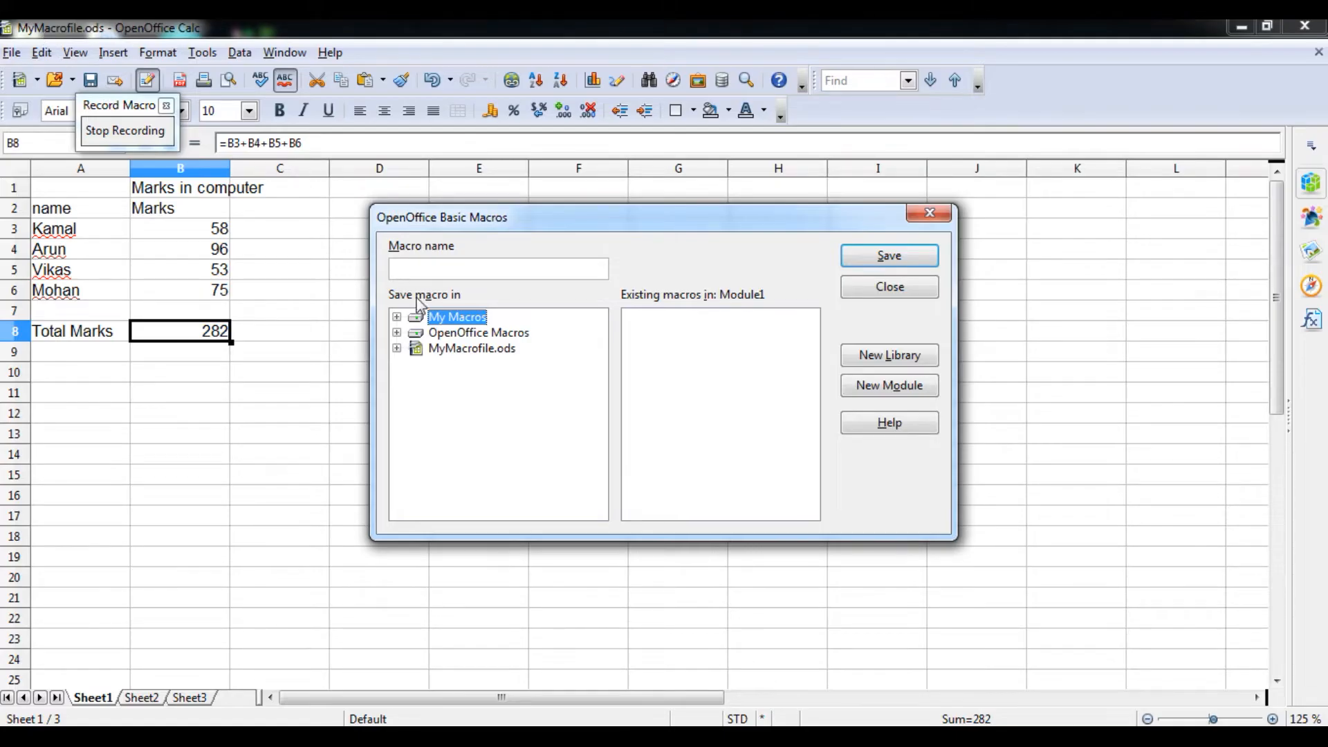
pyautogui.click(397, 349)
pyautogui.click(478, 349)
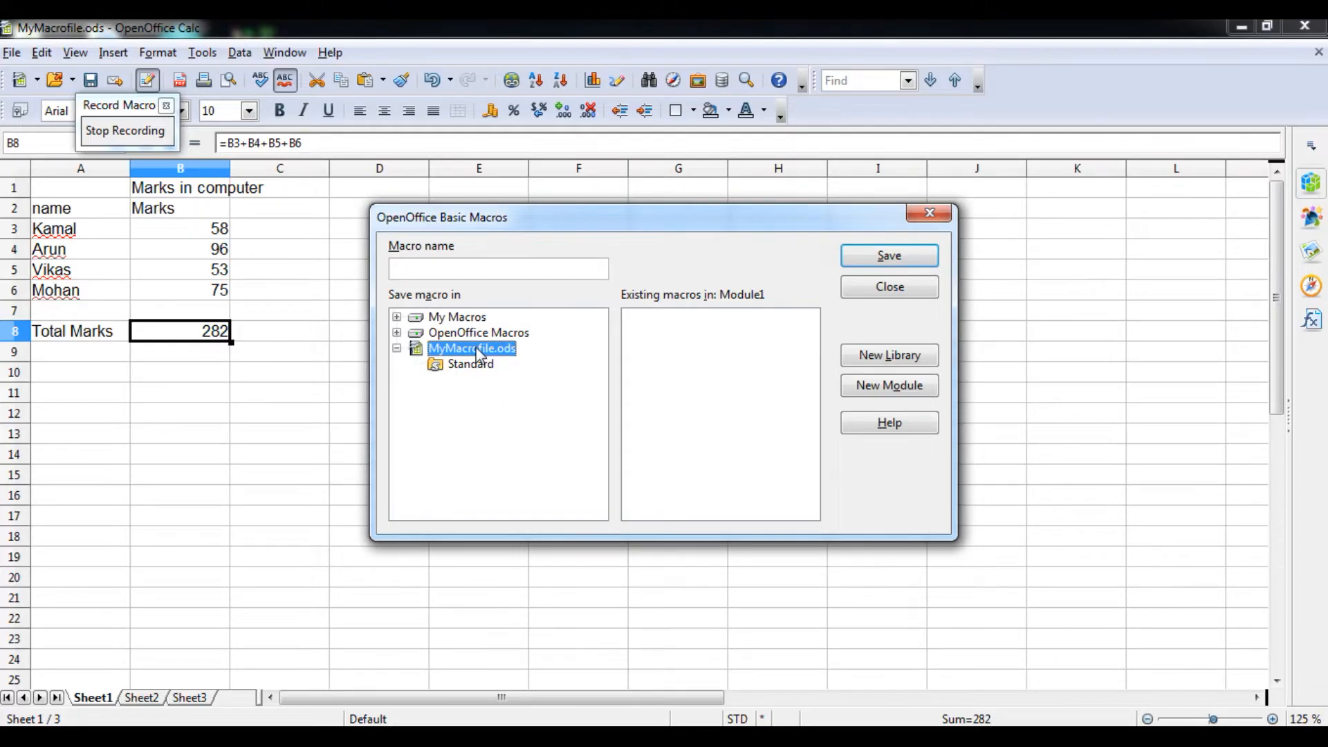
pyautogui.click(899, 360)
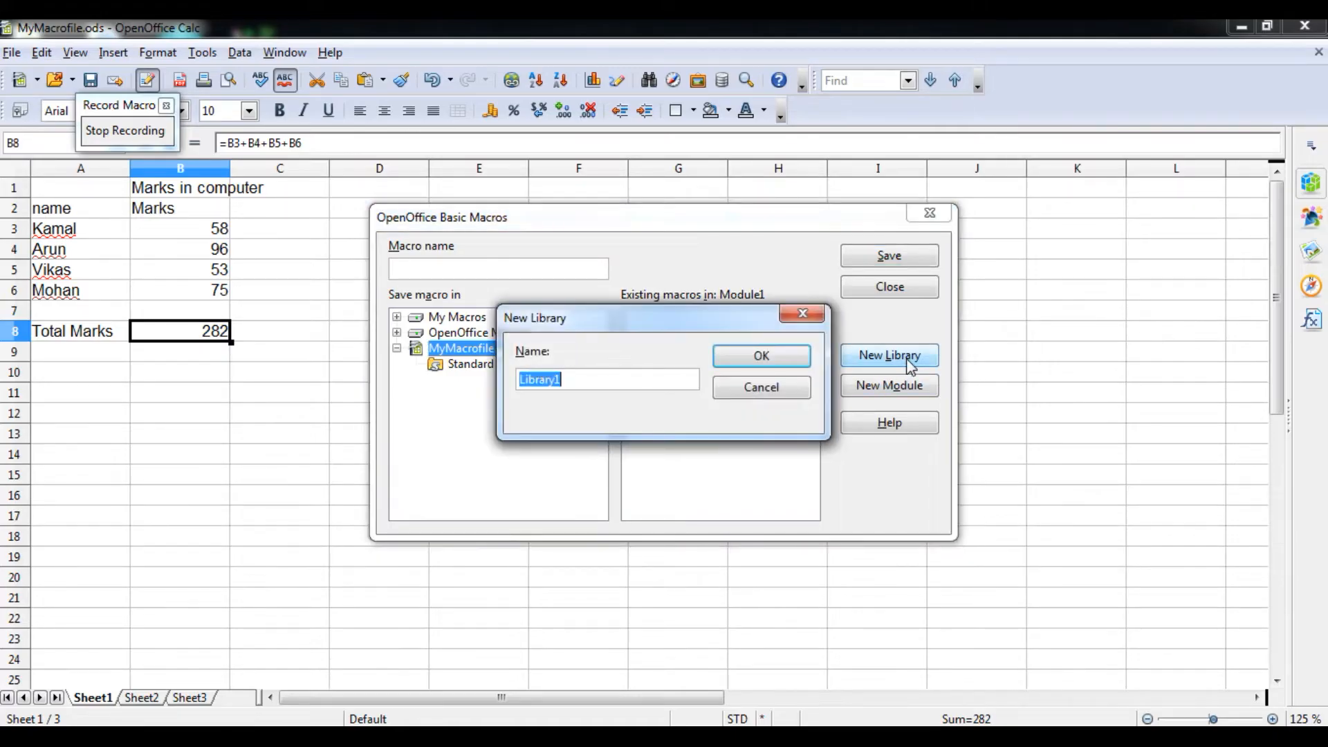
pyautogui.click(790, 361)
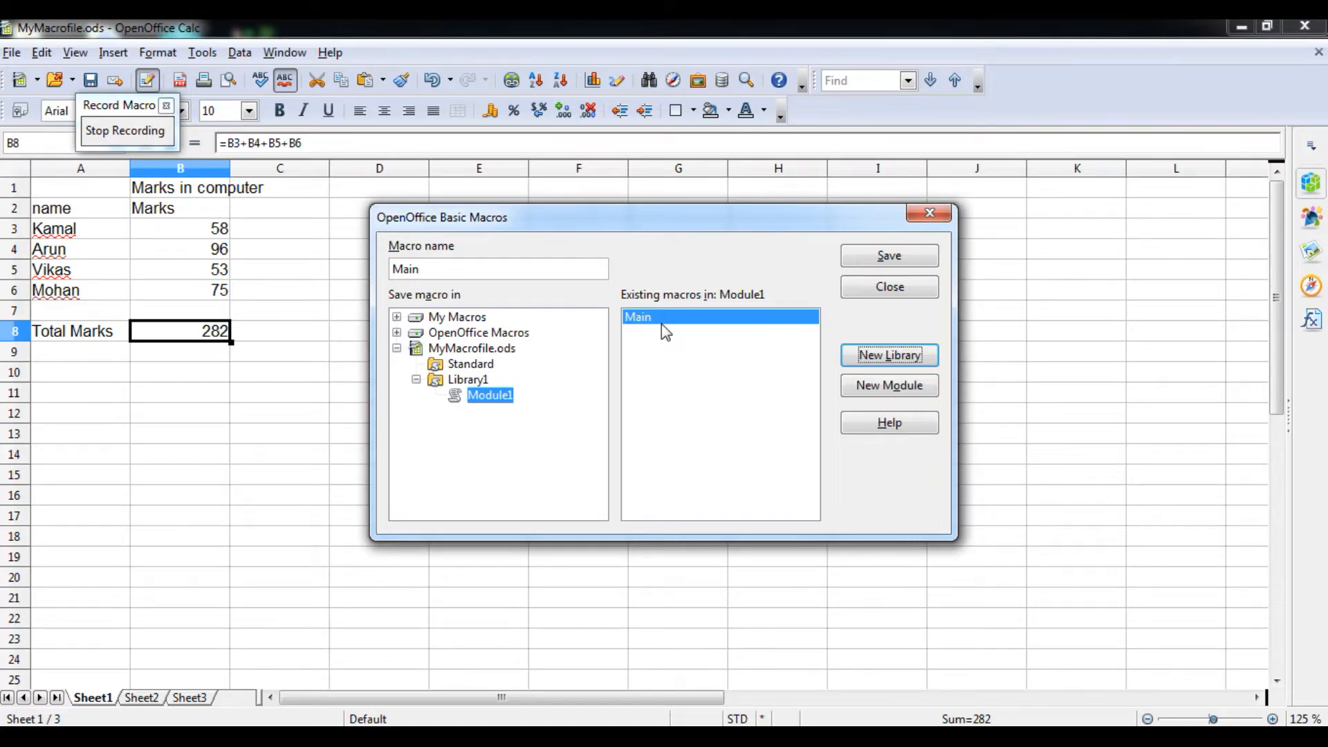
# Step: Save the recorded macro as MyModule in Module1 of Library1
pyautogui.moveTo(475, 268); pyautogui.dragTo(337, 298)
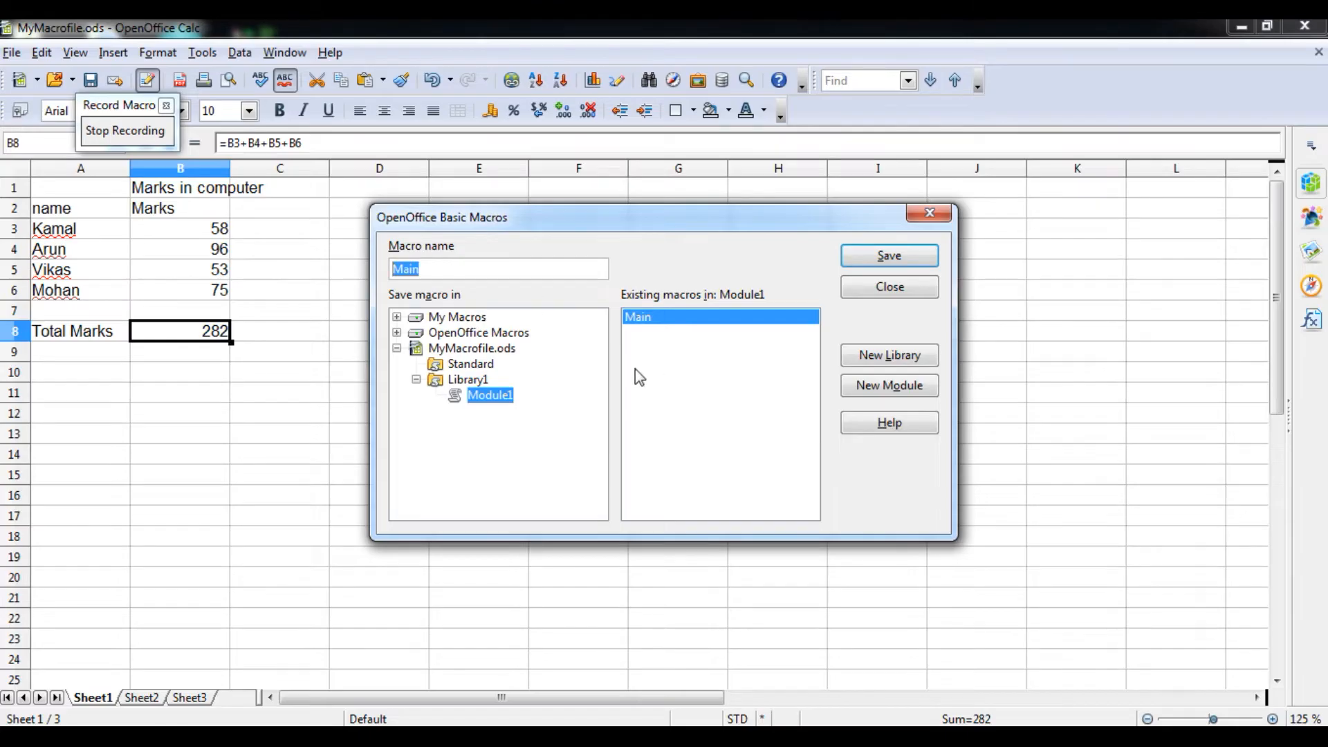
pyautogui.write('My')
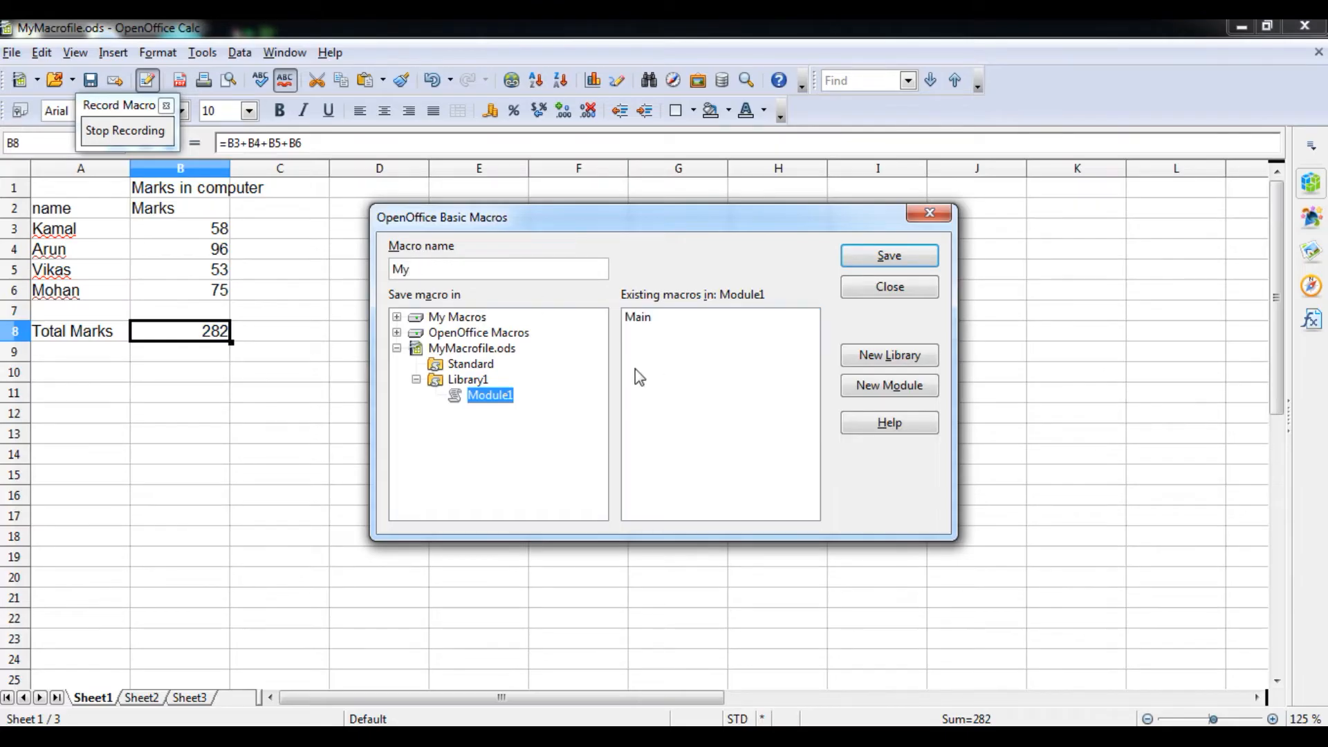
pyautogui.write('Macr')
pyautogui.press('BackSpace')
pyautogui.press('BackSpace')
pyautogui.press('BackSpace')
pyautogui.press('BackSpace')
pyautogui.write('Module')
pyautogui.click(882, 264)
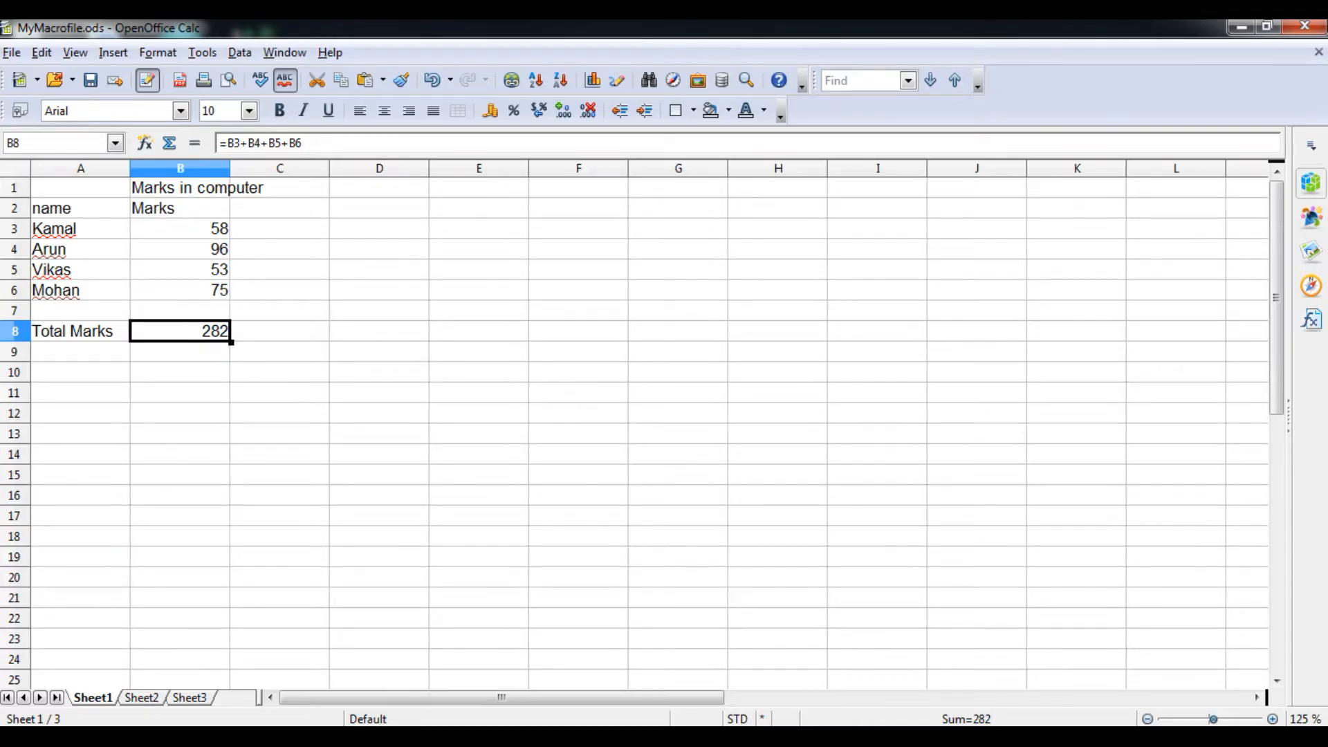
# Step: Change the marks in B3:B6 of Sheet2 to 56, 6, 85 and 90
pyautogui.click(143, 699)
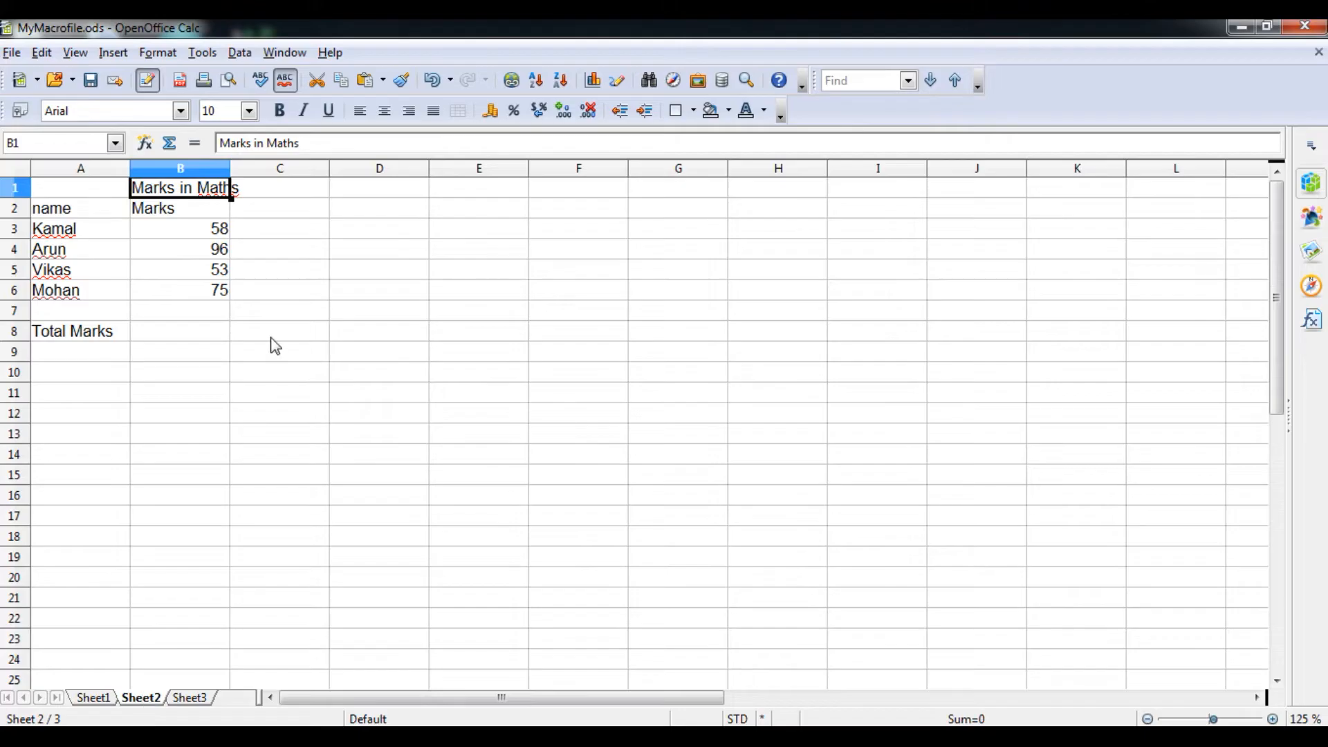
pyautogui.click(281, 256)
pyautogui.click(226, 235)
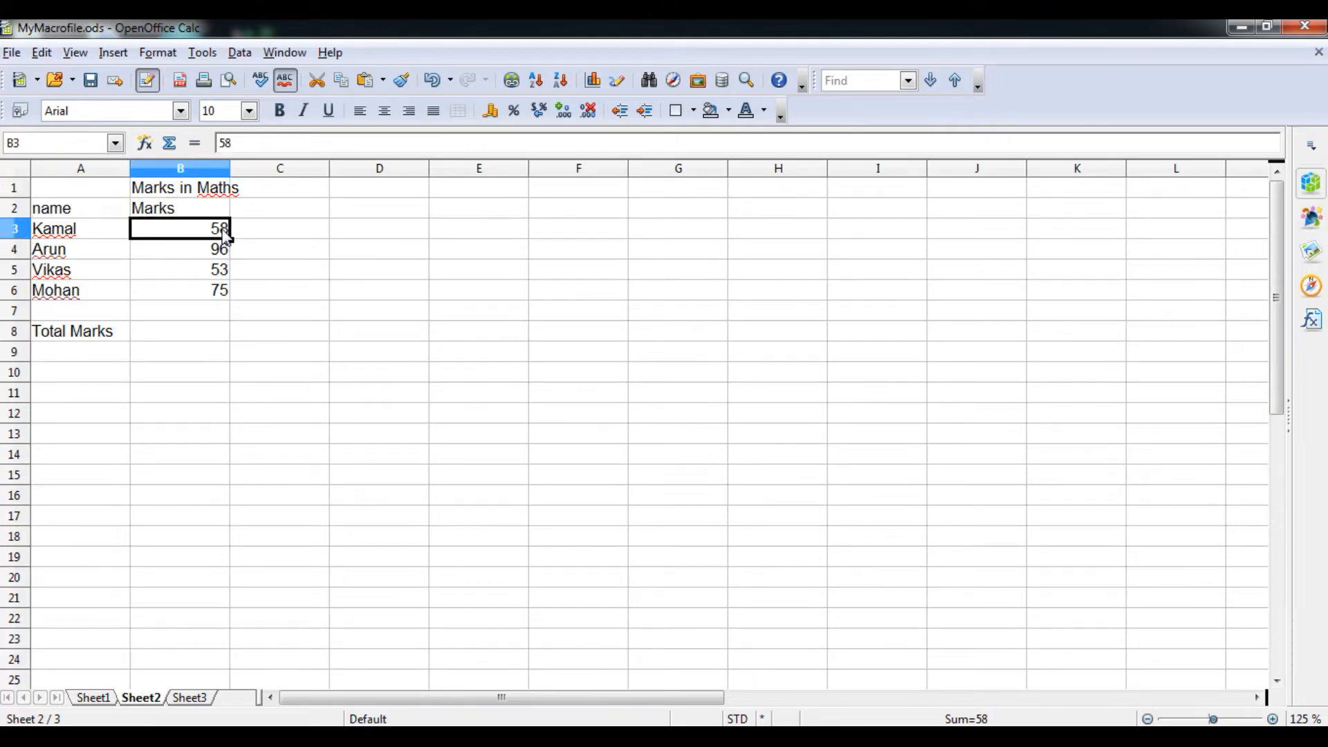
pyautogui.write('56')
pyautogui.press('Return')
pyautogui.write('6')
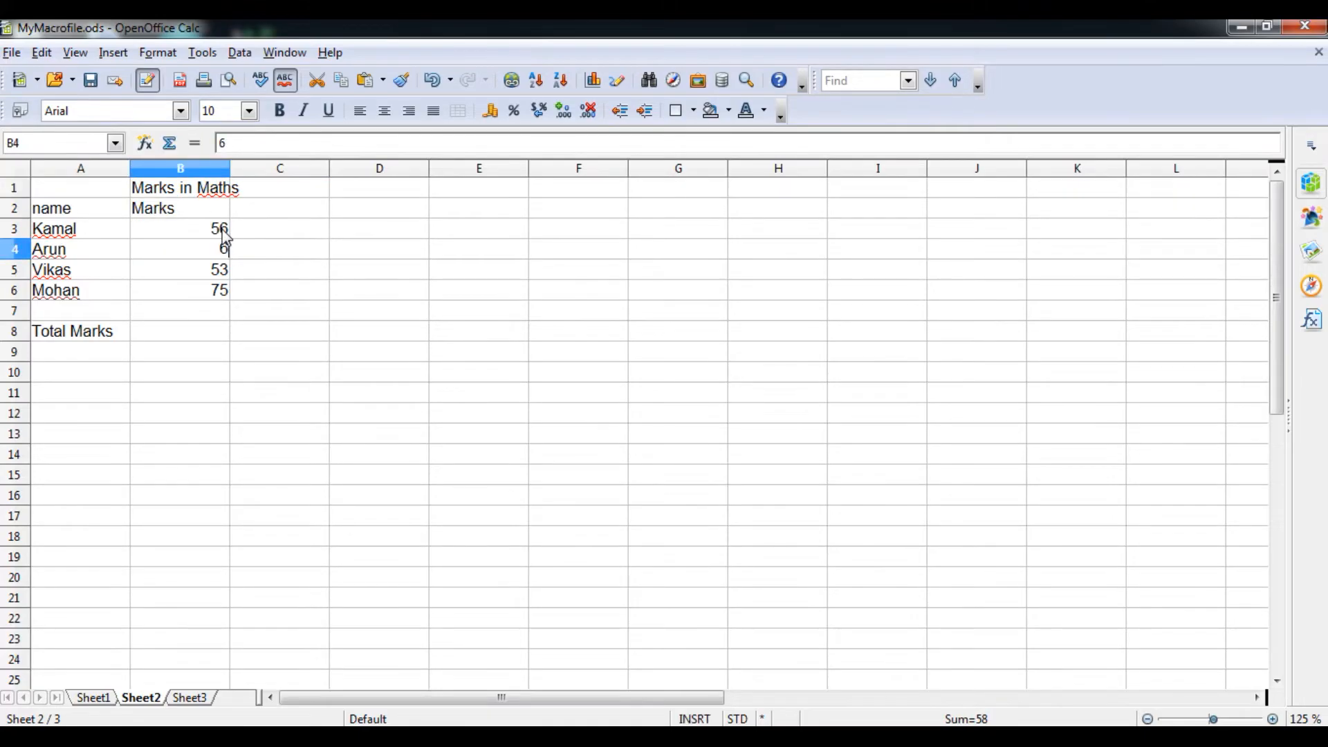
pyautogui.press('Return')
pyautogui.write('85')
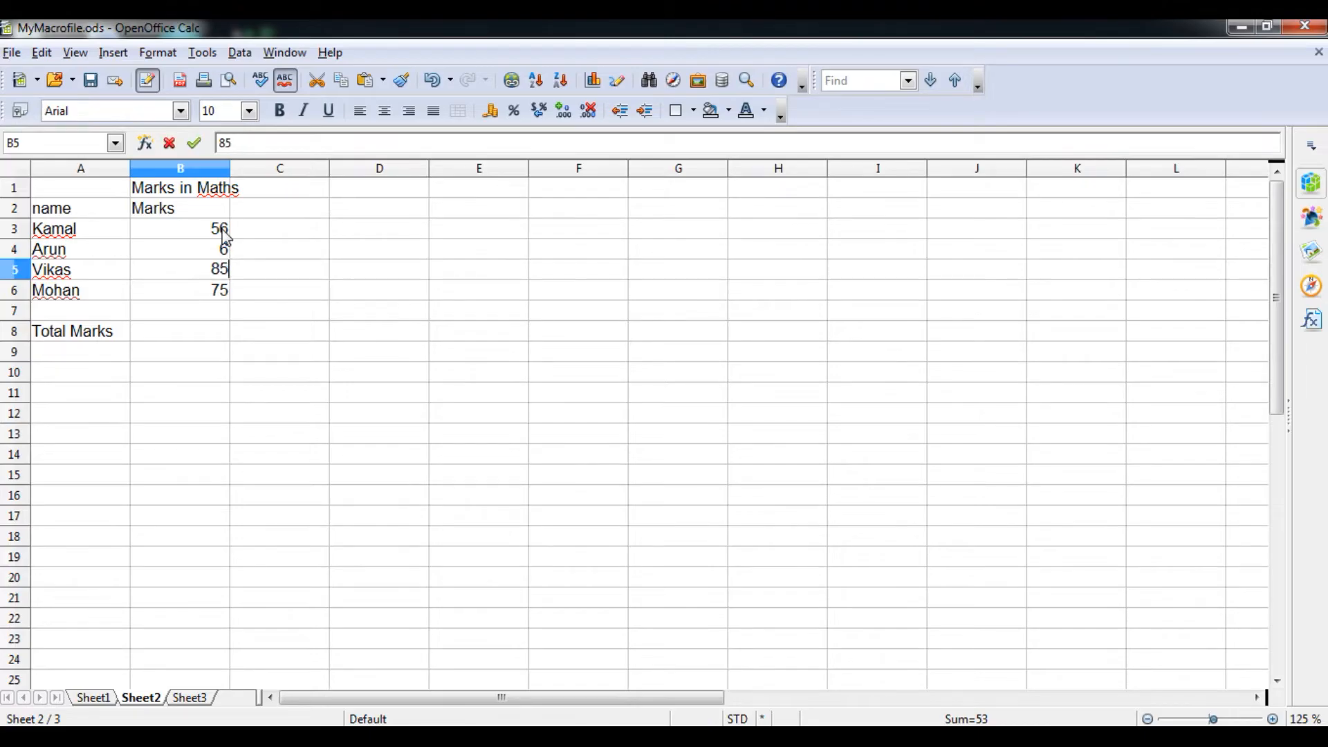
pyautogui.press('Return')
pyautogui.write('90')
pyautogui.press('Return')
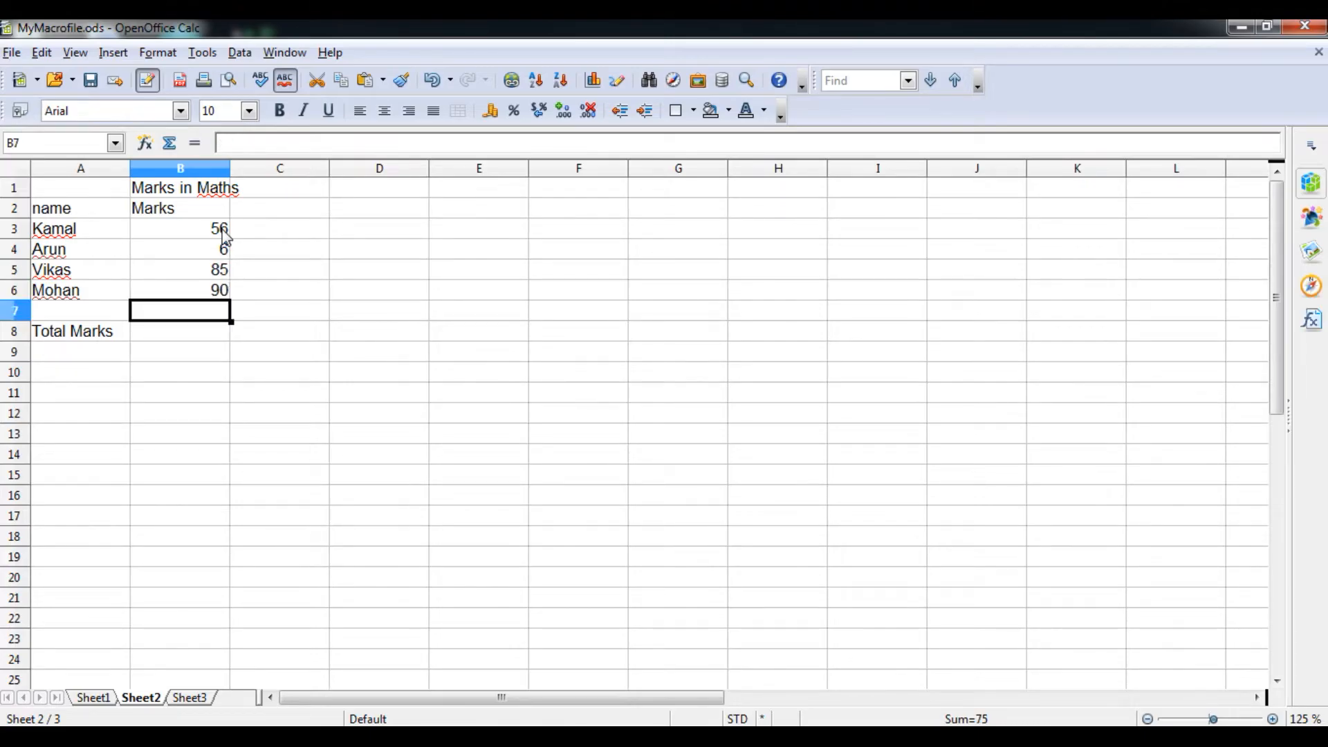
# Step: Run the MyModule macro from Library1's Module1 in MyMacrofile.ods on the empty Total Marks cell B8 of Sheet2
pyautogui.press('Return')
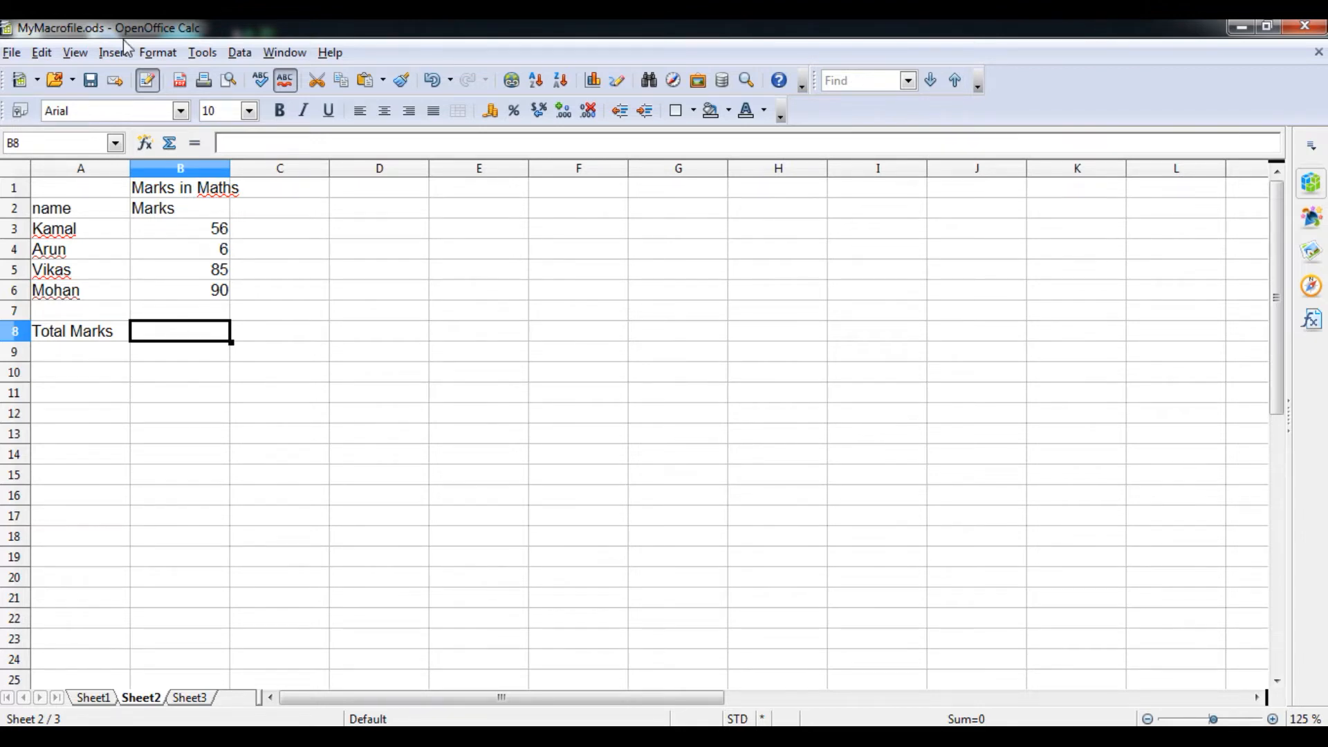
pyautogui.click(203, 55)
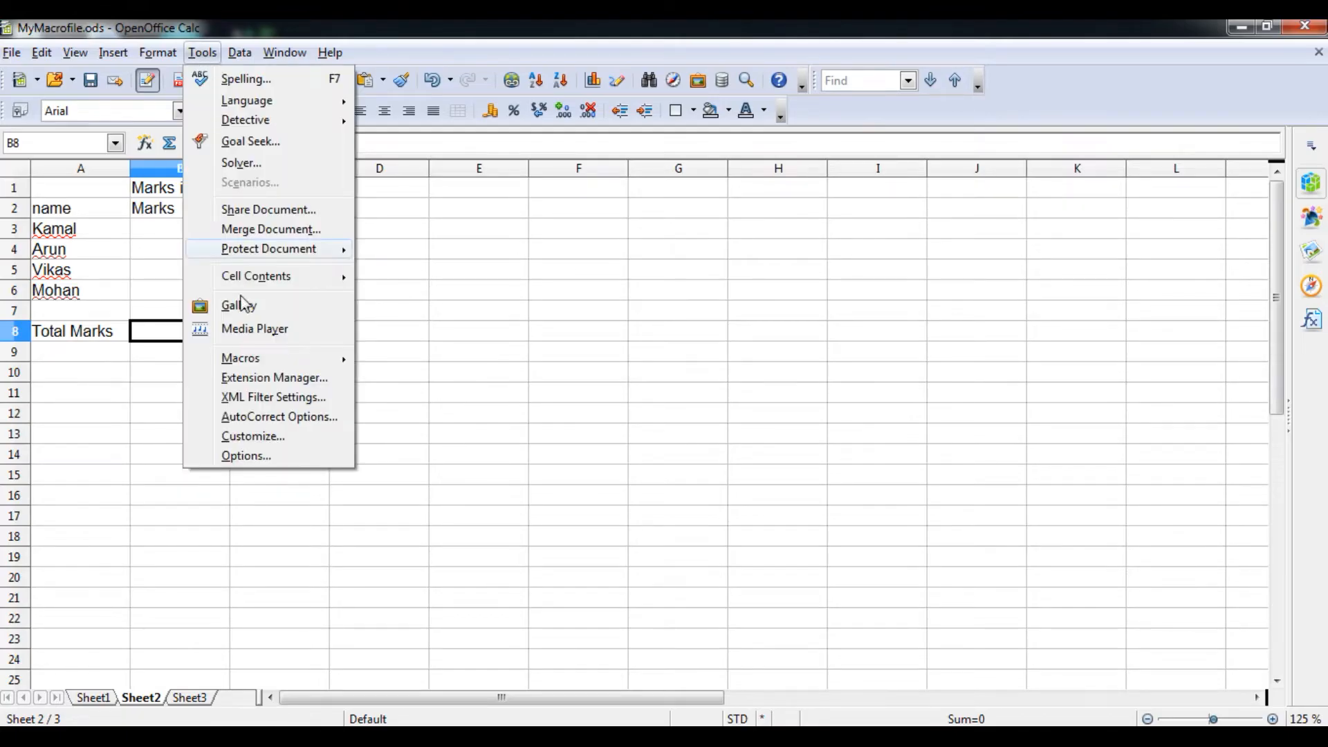
pyautogui.moveTo(248, 361)
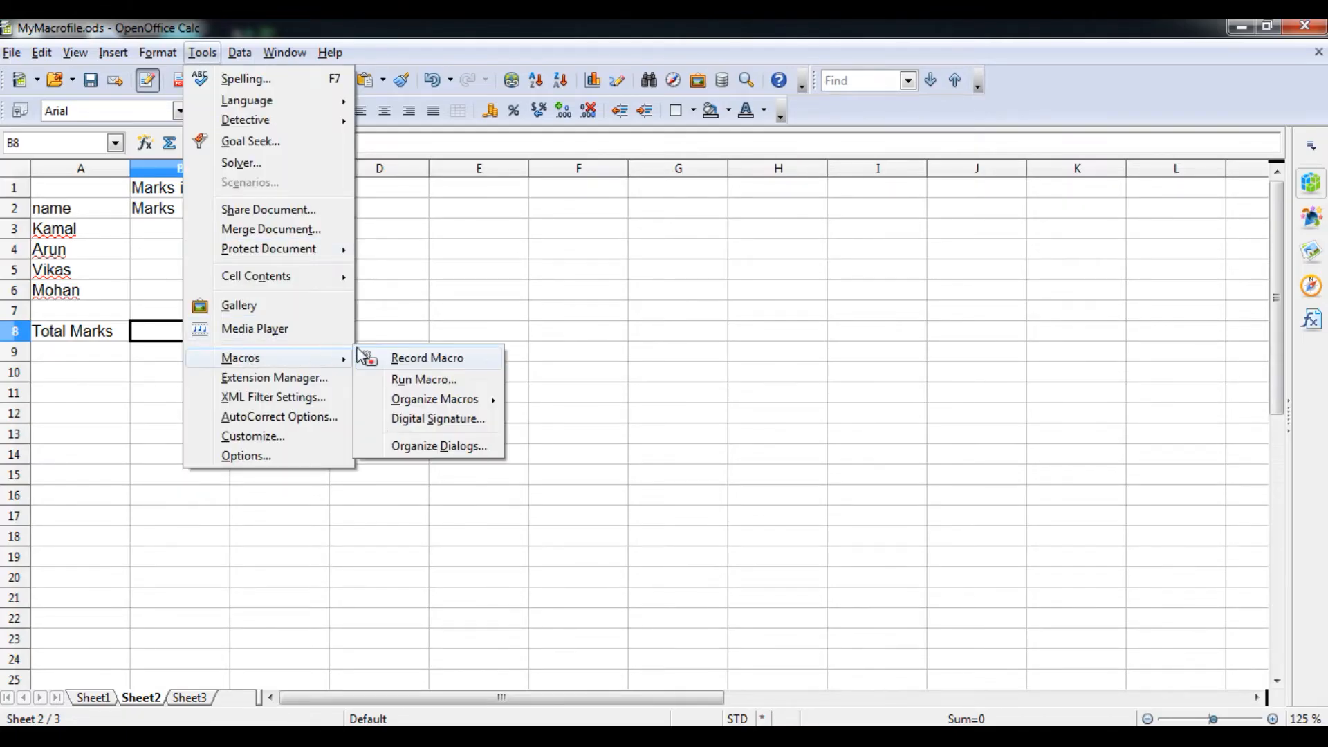
pyautogui.click(415, 380)
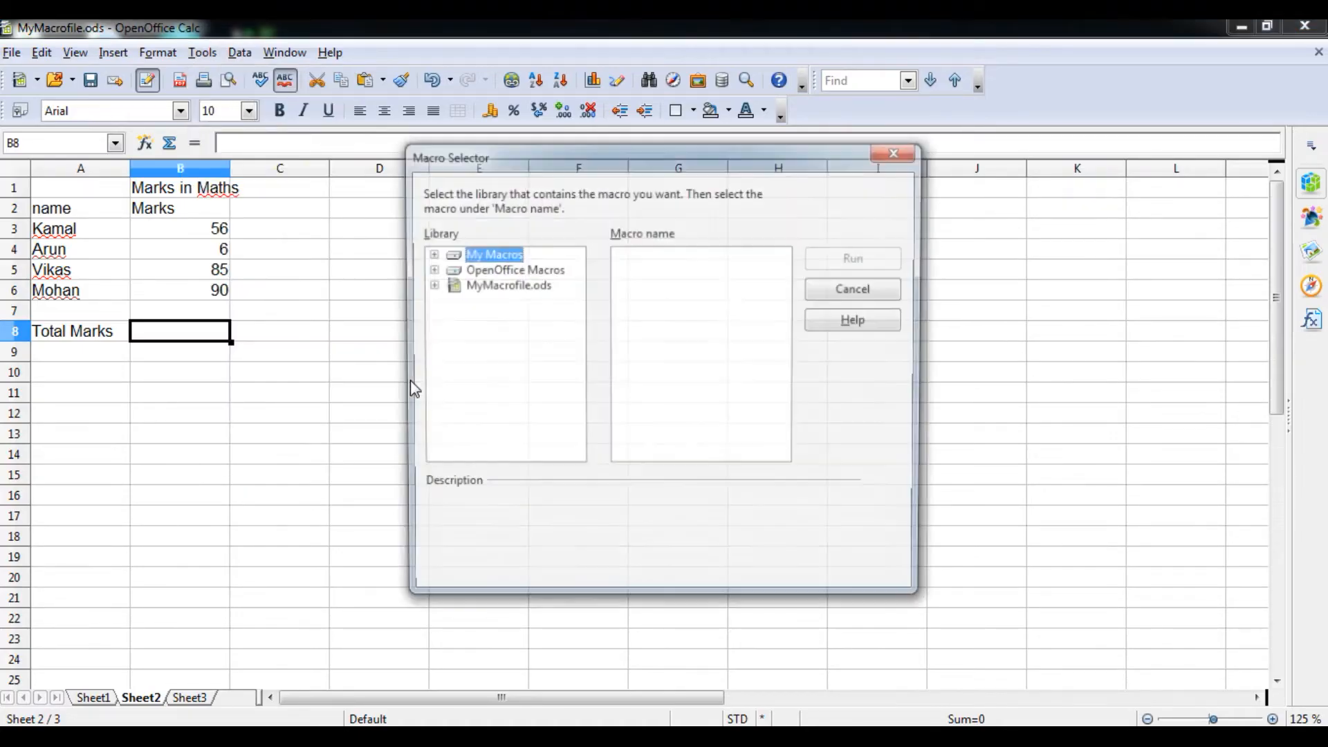
pyautogui.click(430, 284)
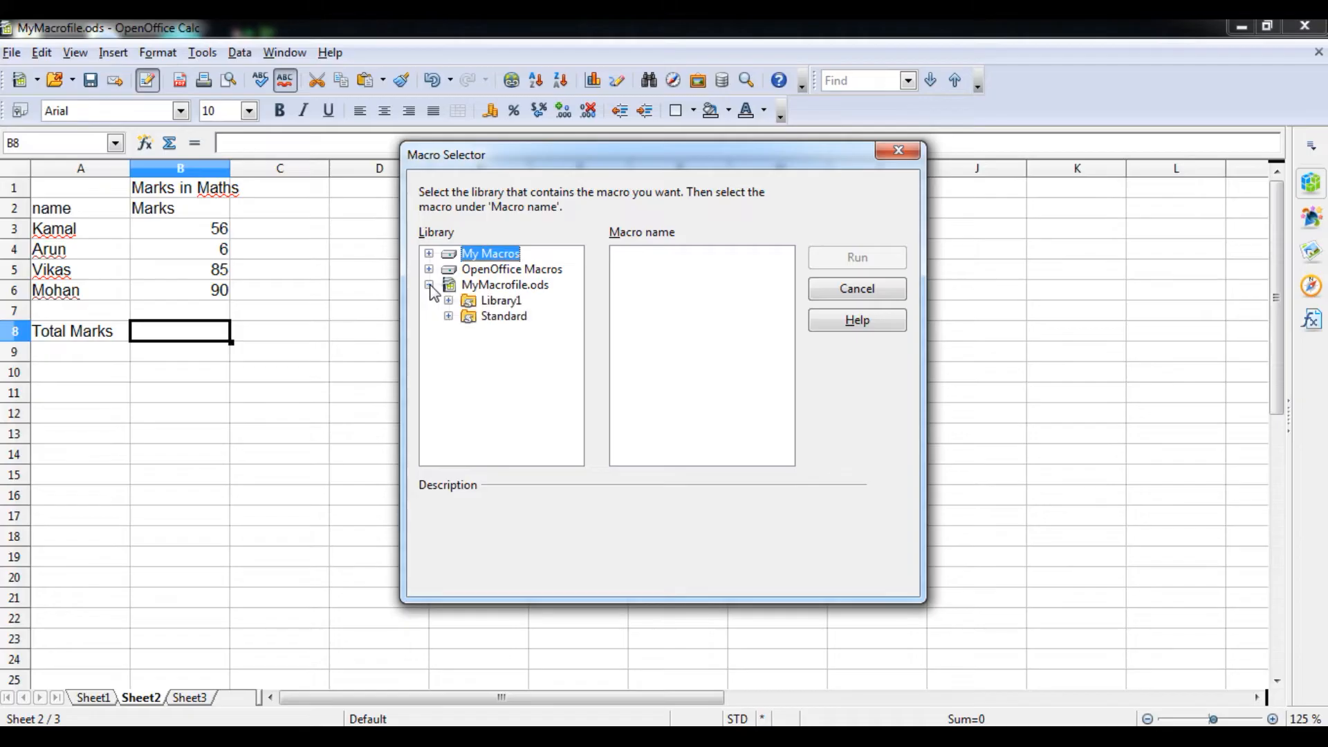
pyautogui.click(448, 300)
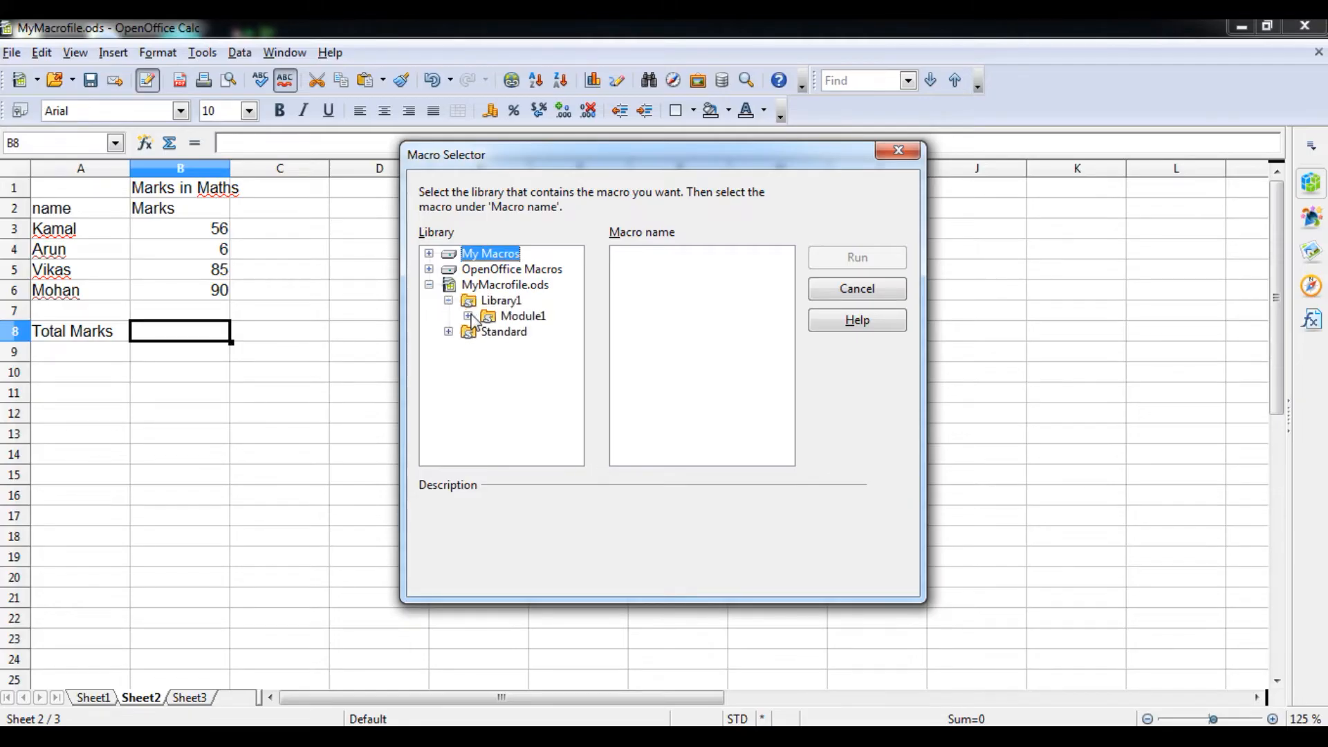
pyautogui.click(495, 320)
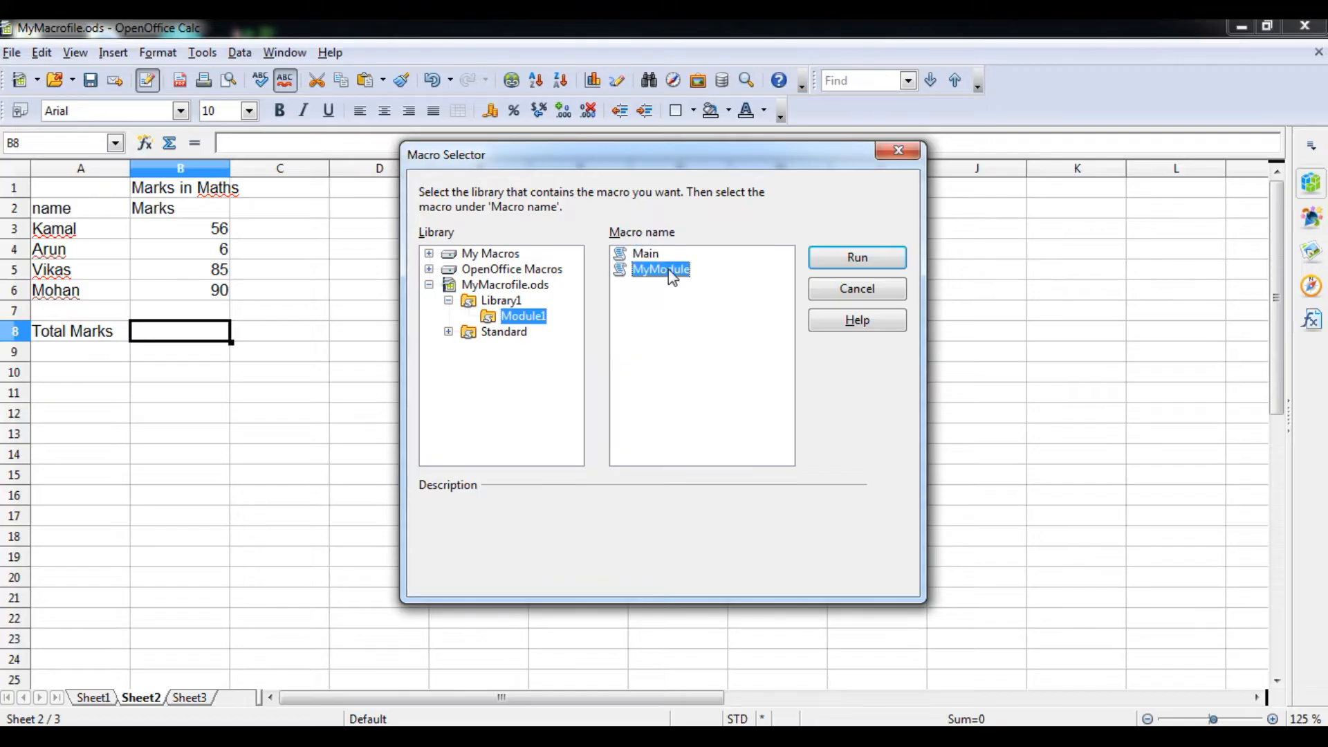
pyautogui.click(846, 262)
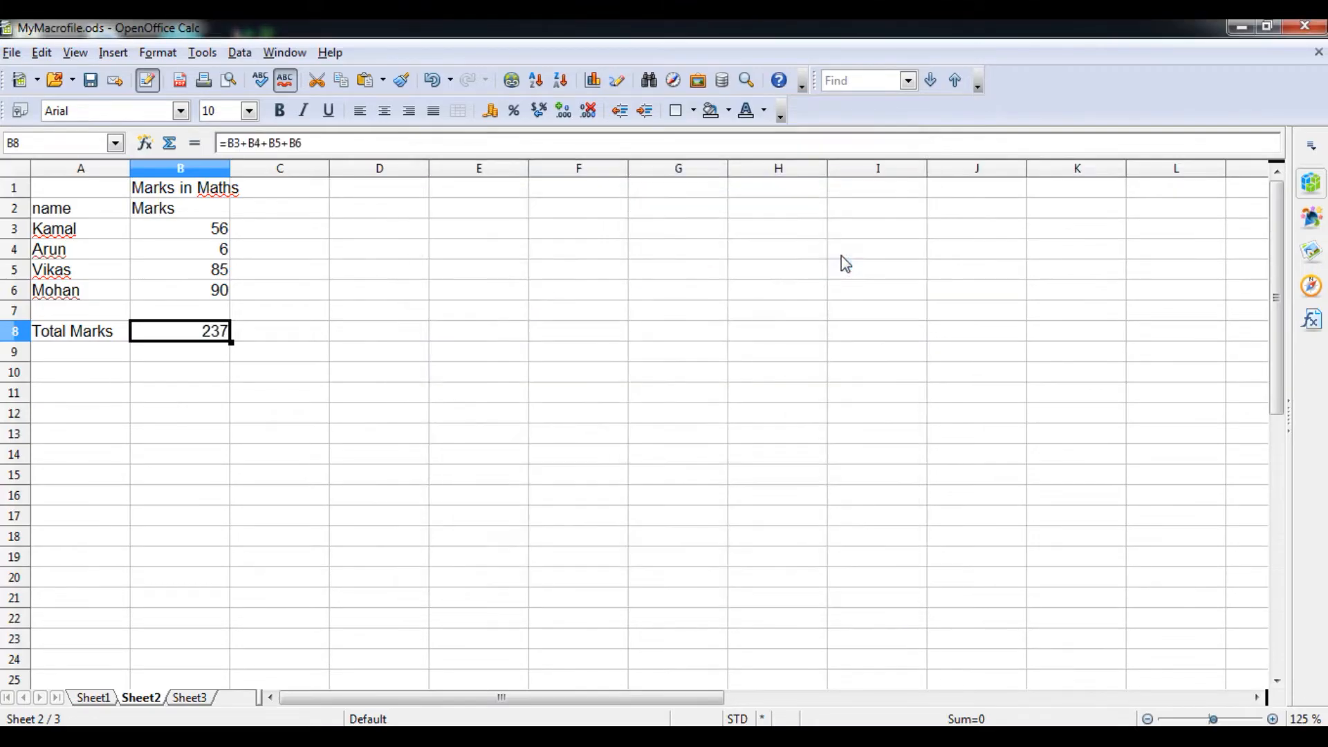
# Step: Compare the Total Marks formula and result in cell B8 on Sheet2 and Sheet1
pyautogui.click(205, 354)
pyautogui.click(206, 336)
pyautogui.click(95, 698)
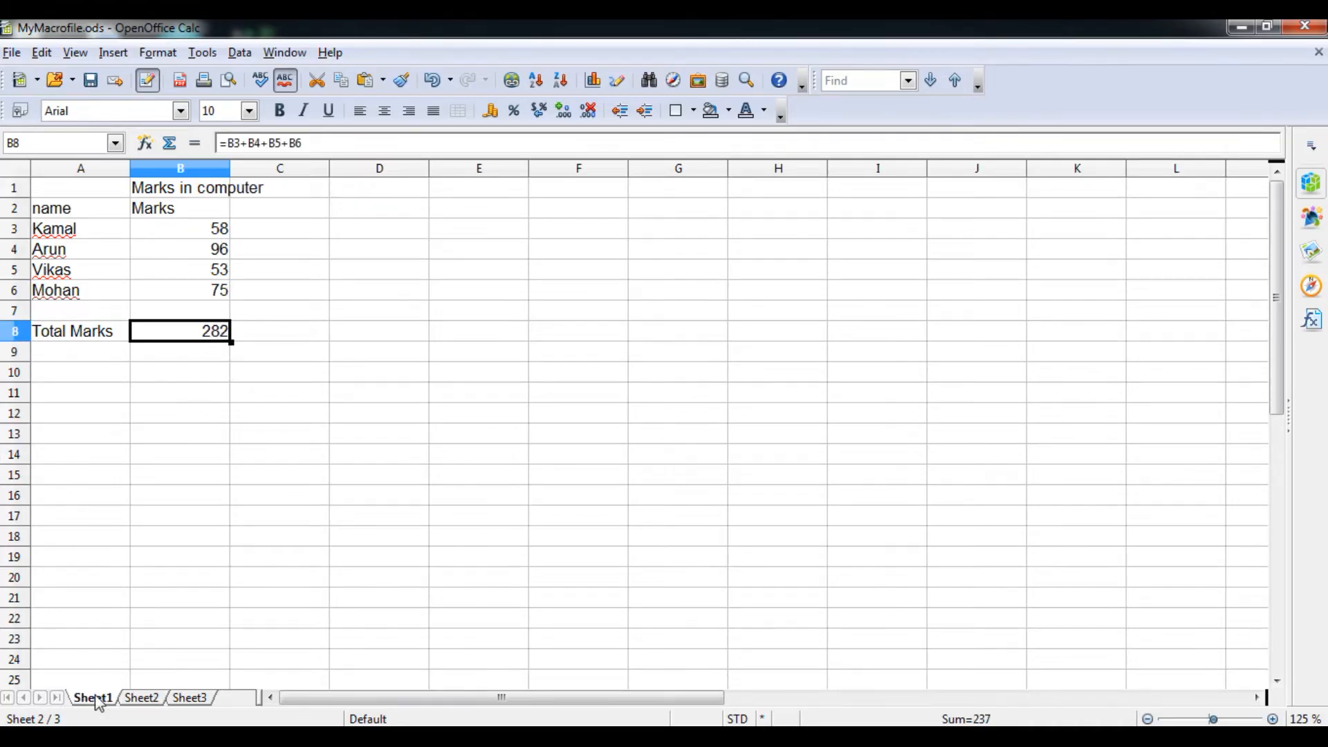
pyautogui.click(137, 698)
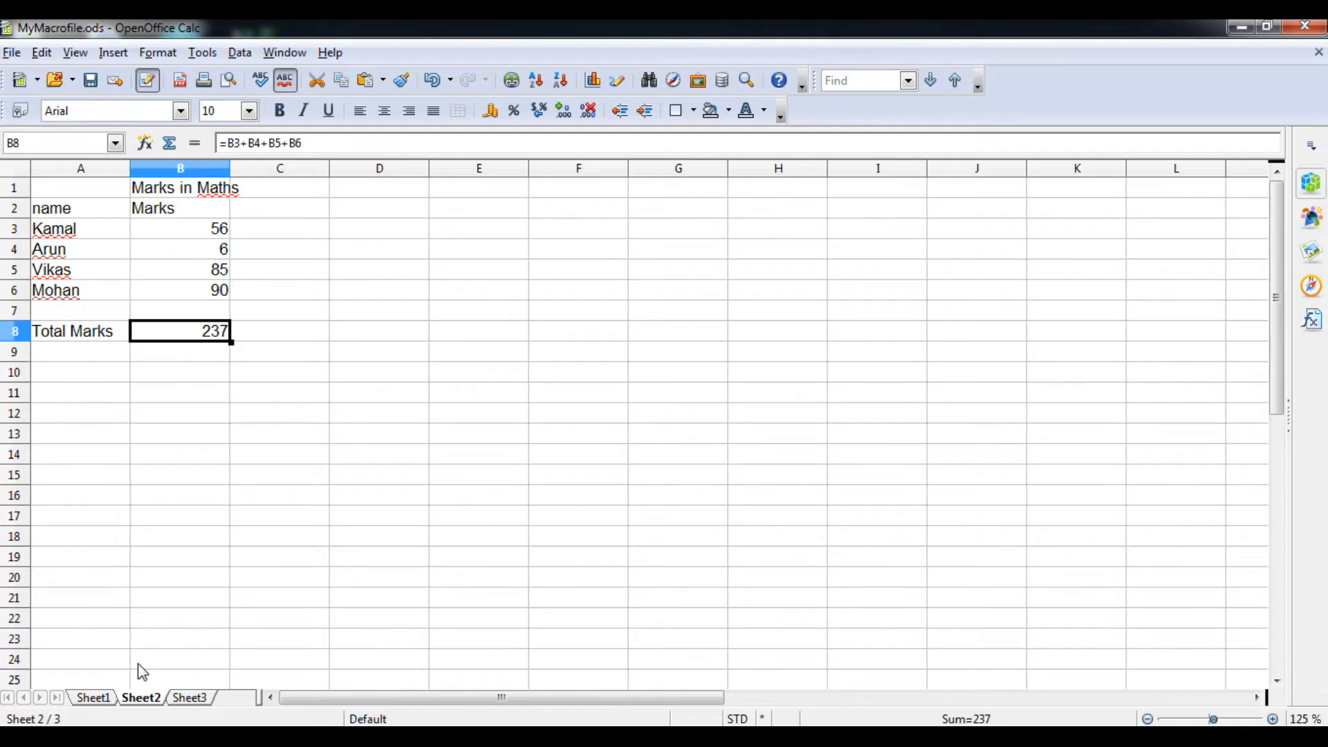
pyautogui.click(93, 699)
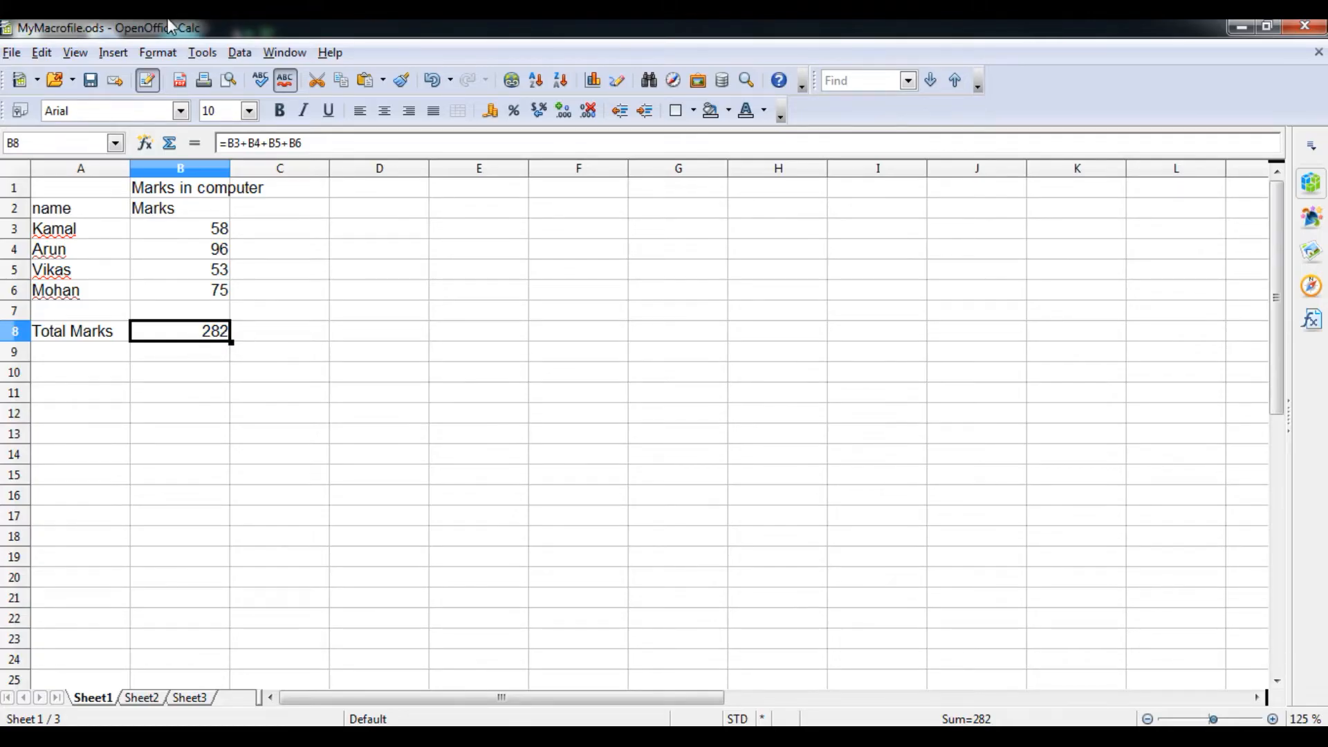
pyautogui.click(200, 52)
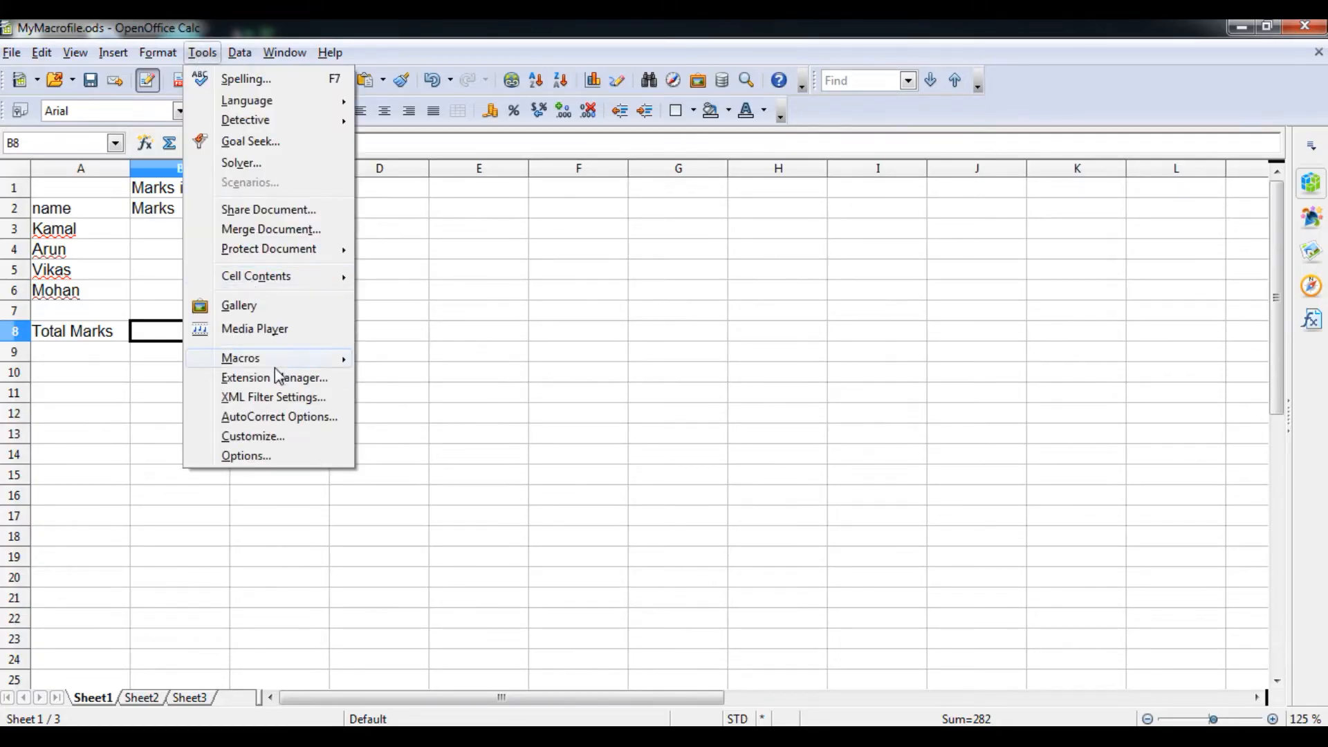
pyautogui.moveTo(283, 355)
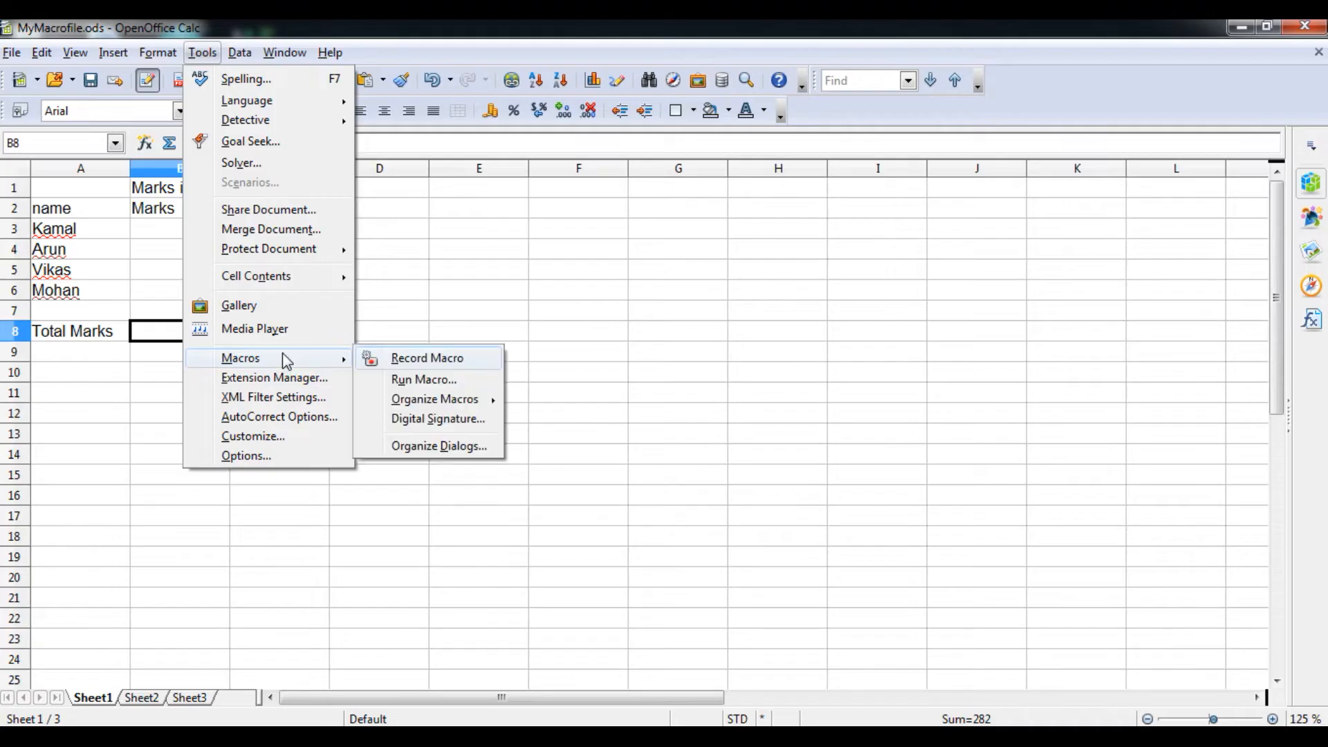
pyautogui.click(481, 284)
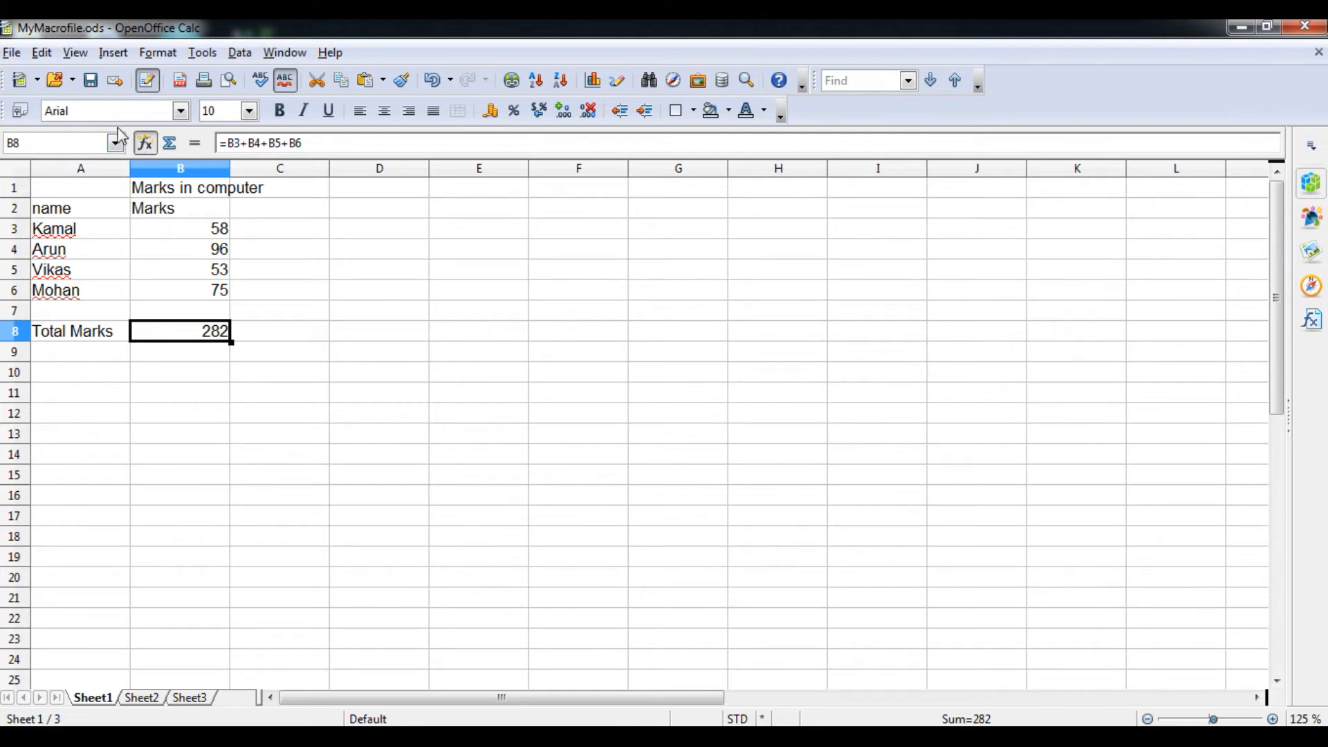
pyautogui.click(210, 355)
pyautogui.click(211, 337)
pyautogui.click(114, 53)
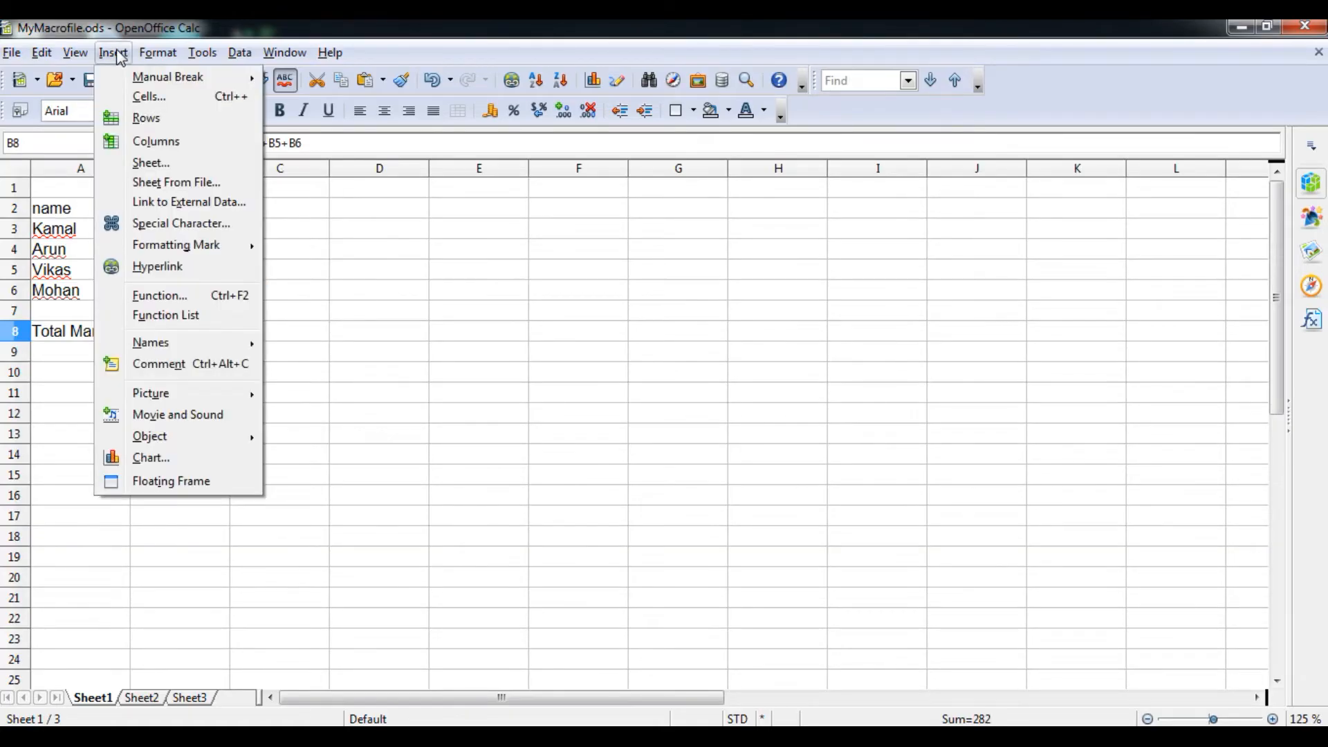
# Step: Examine where the MyModule macro is stored in MyMacrofile.ods by browsing Library1's Module1 among the OpenOffice Basic macros
pyautogui.moveTo(203, 54)
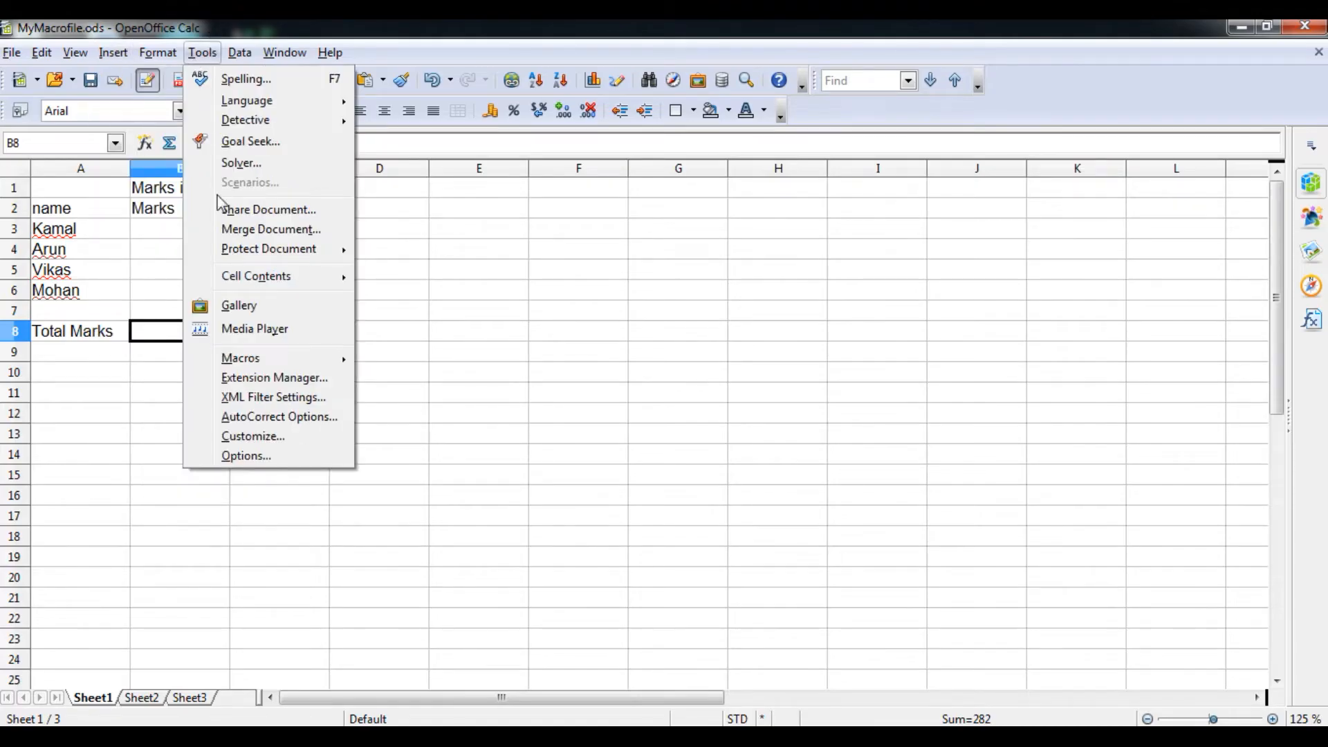
pyautogui.moveTo(264, 365)
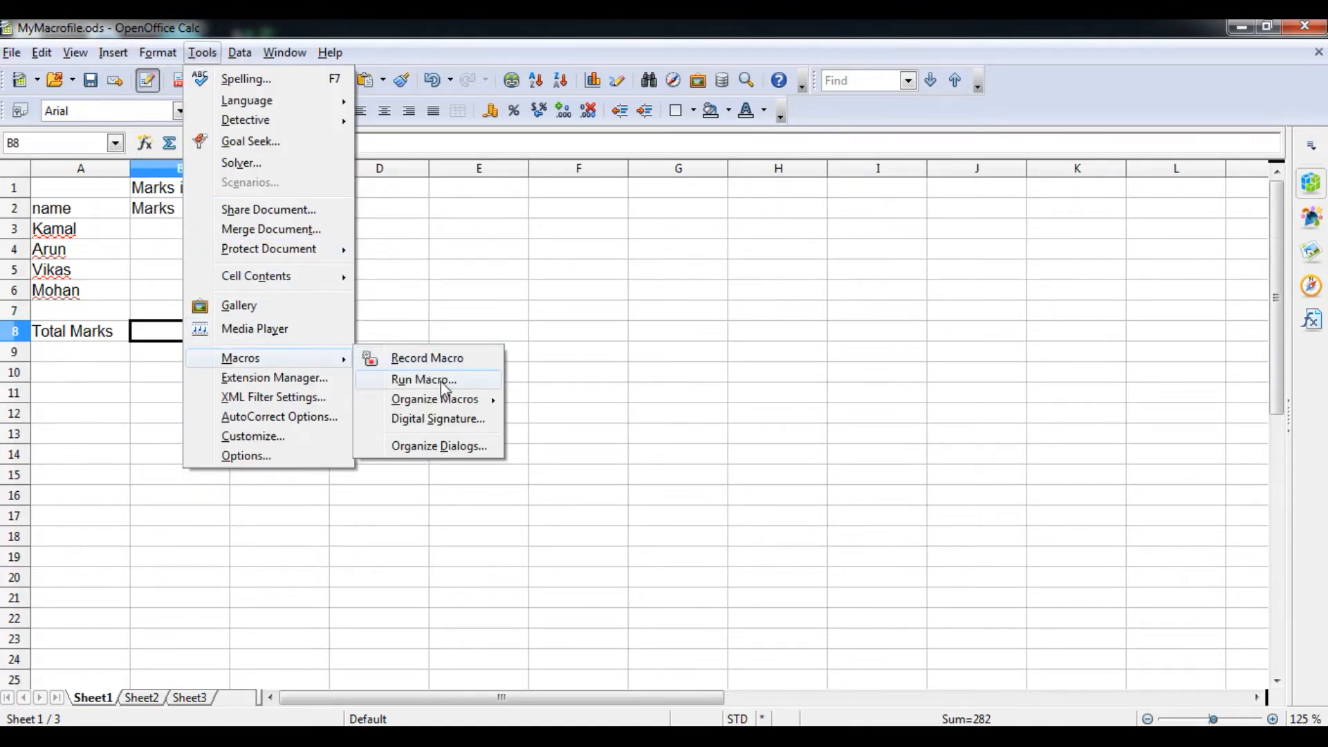
pyautogui.moveTo(429, 400)
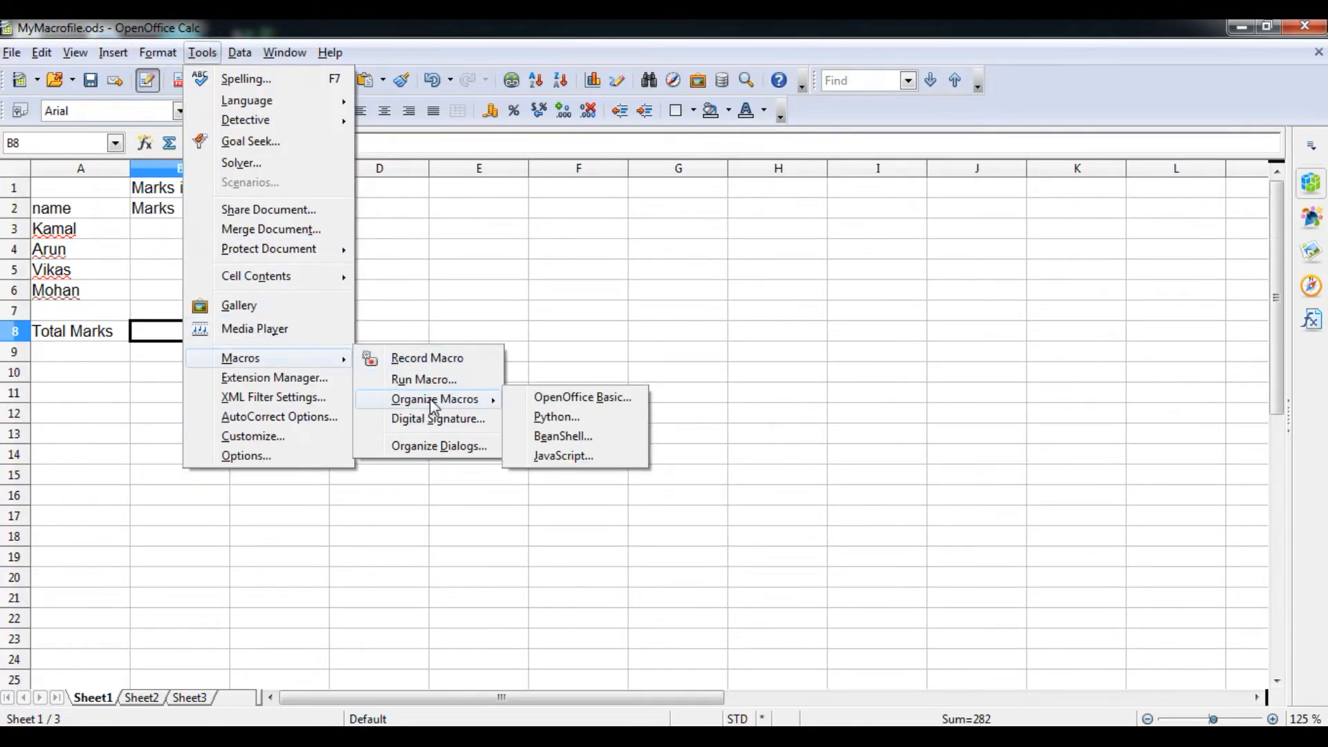
pyautogui.click(575, 398)
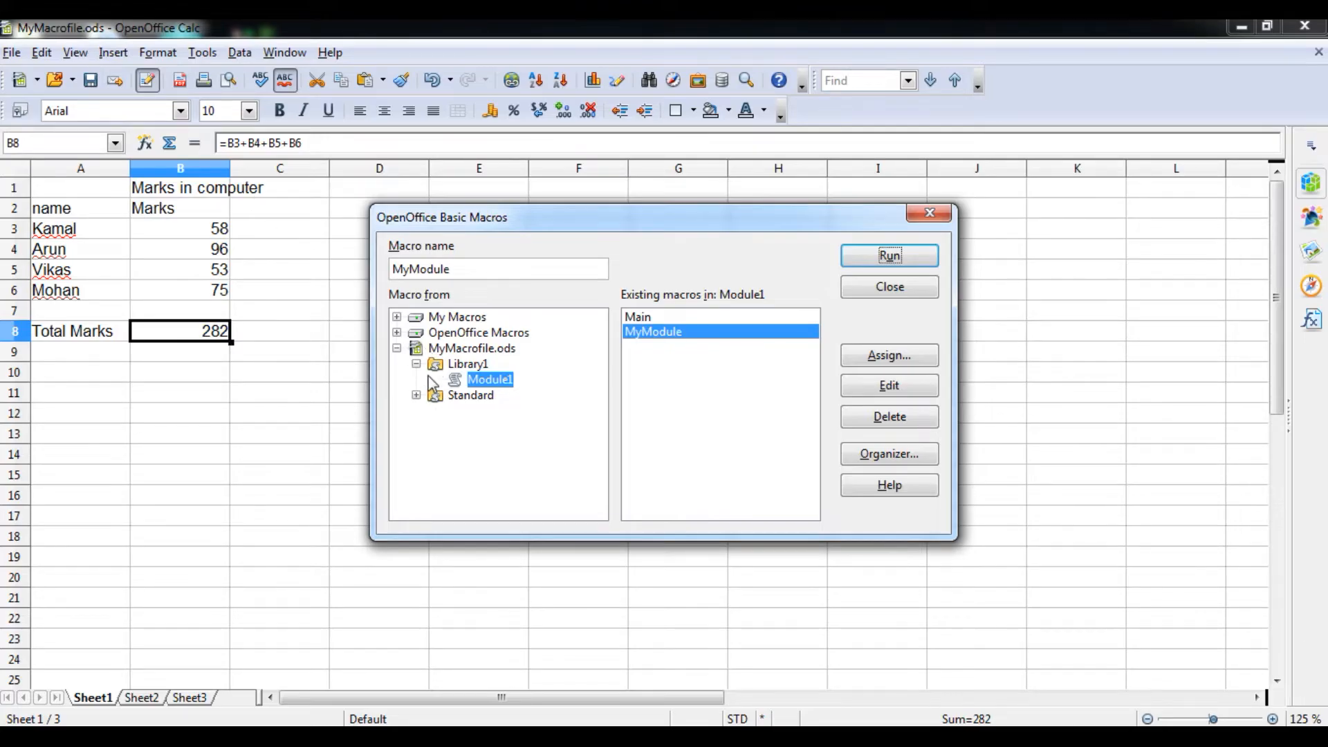
pyautogui.click(453, 352)
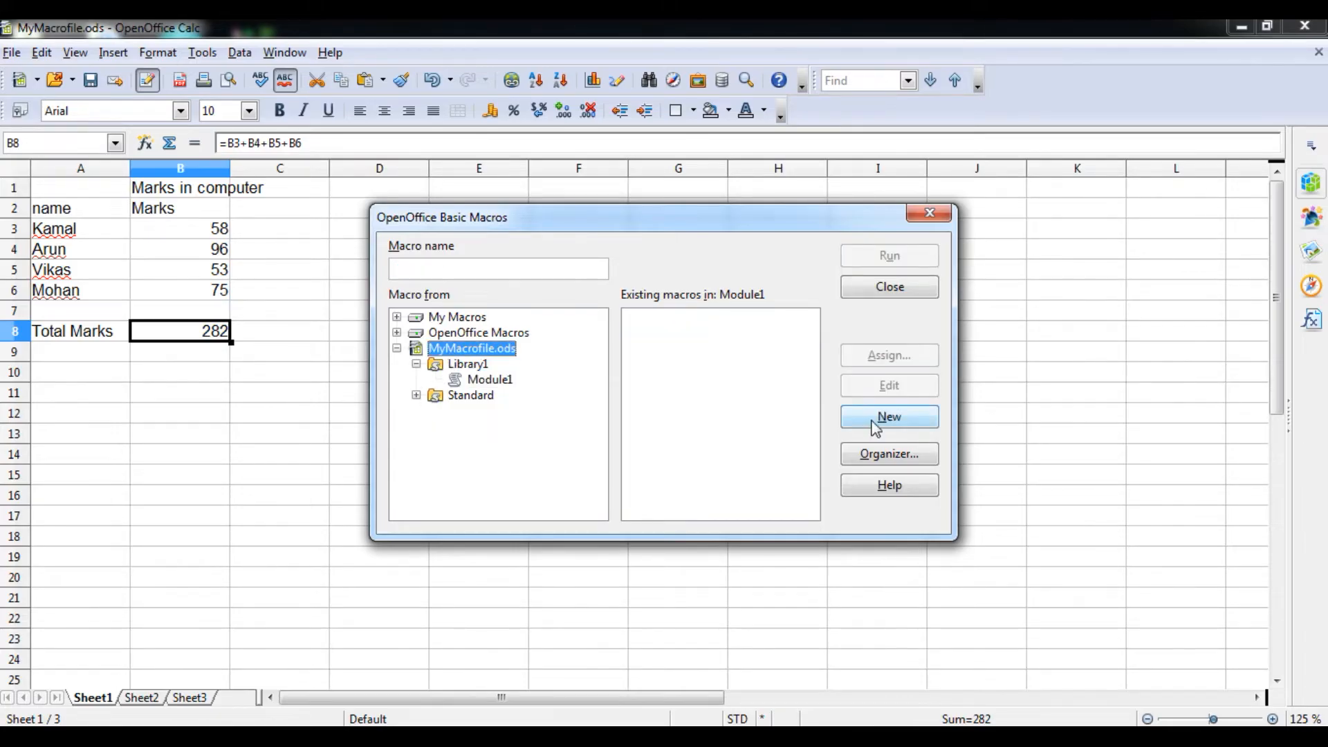
pyautogui.click(456, 366)
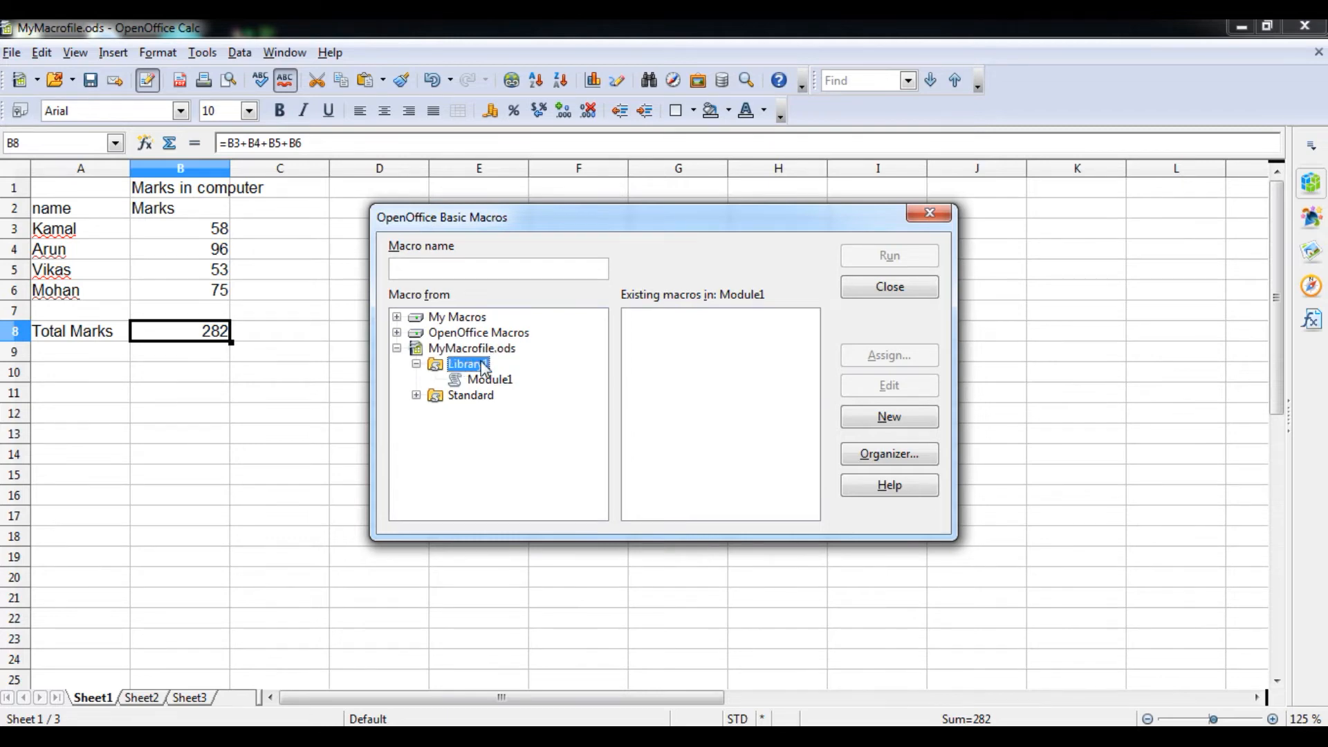
pyautogui.click(484, 381)
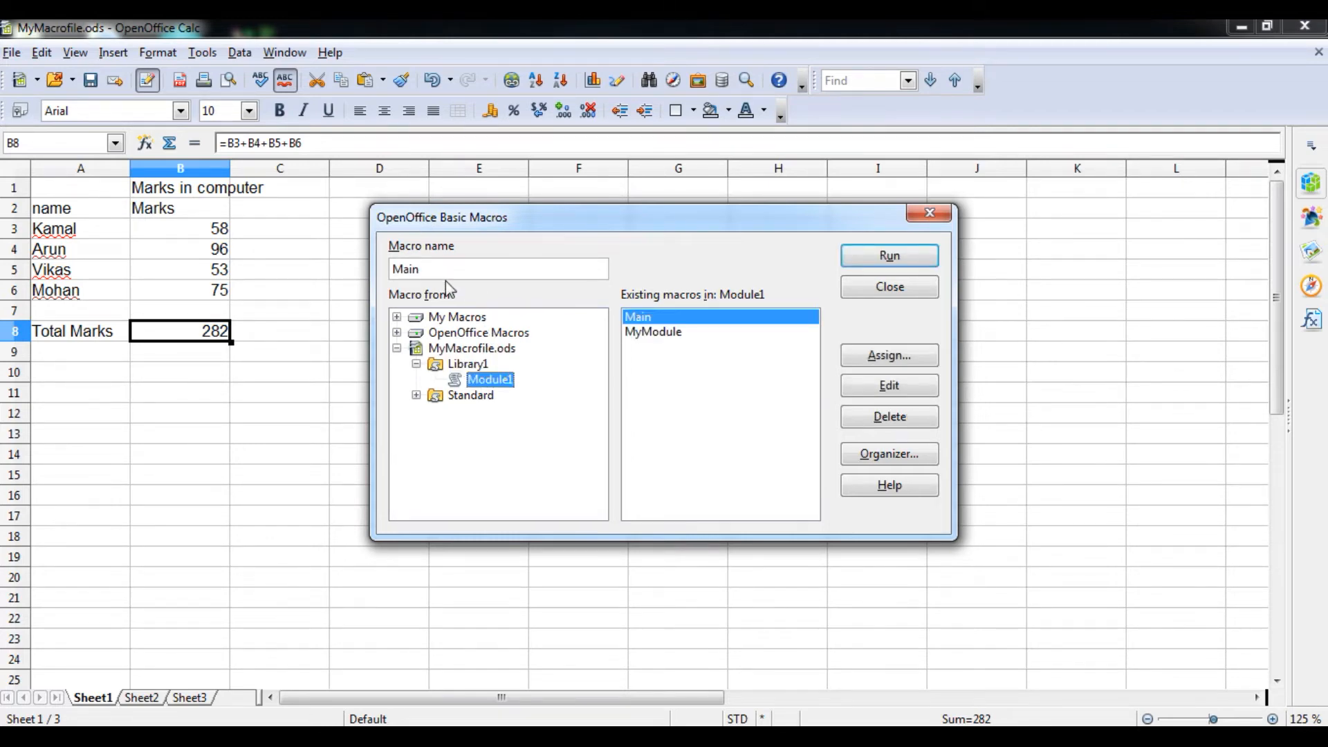
pyautogui.click(667, 331)
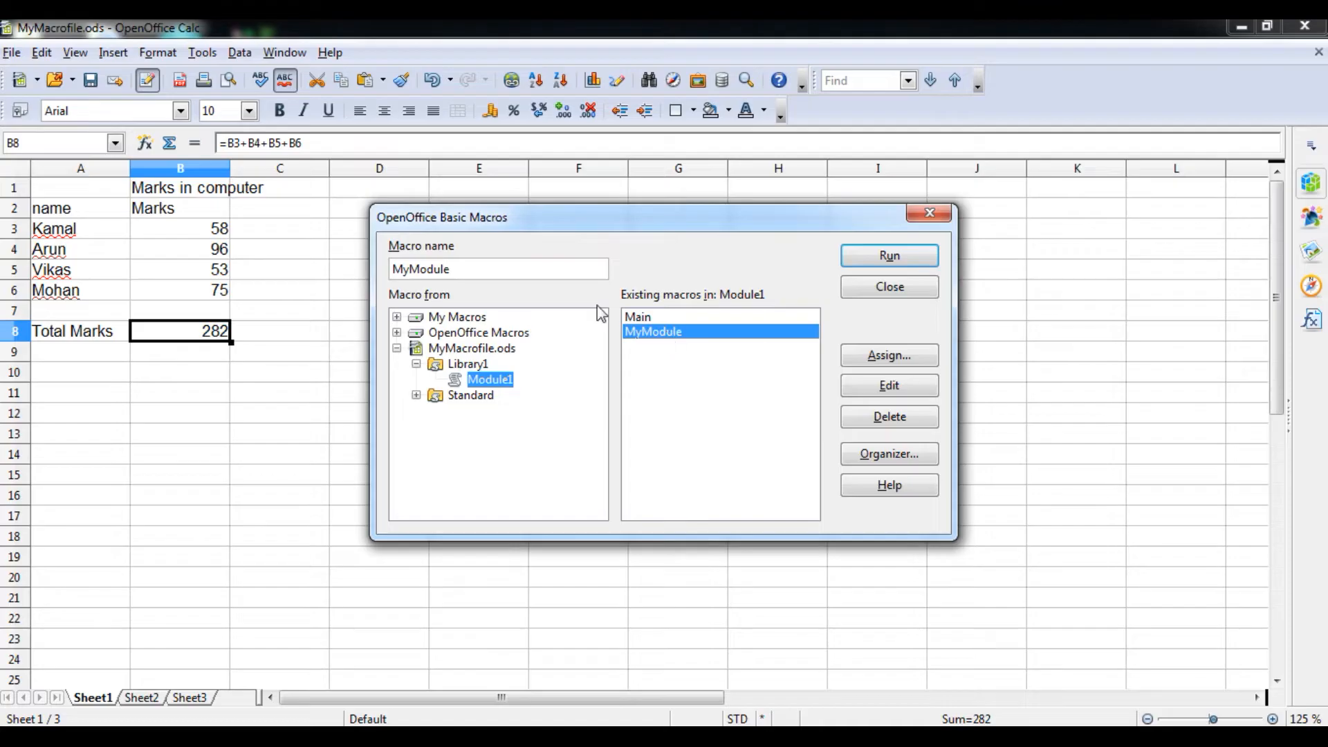
pyautogui.click(929, 213)
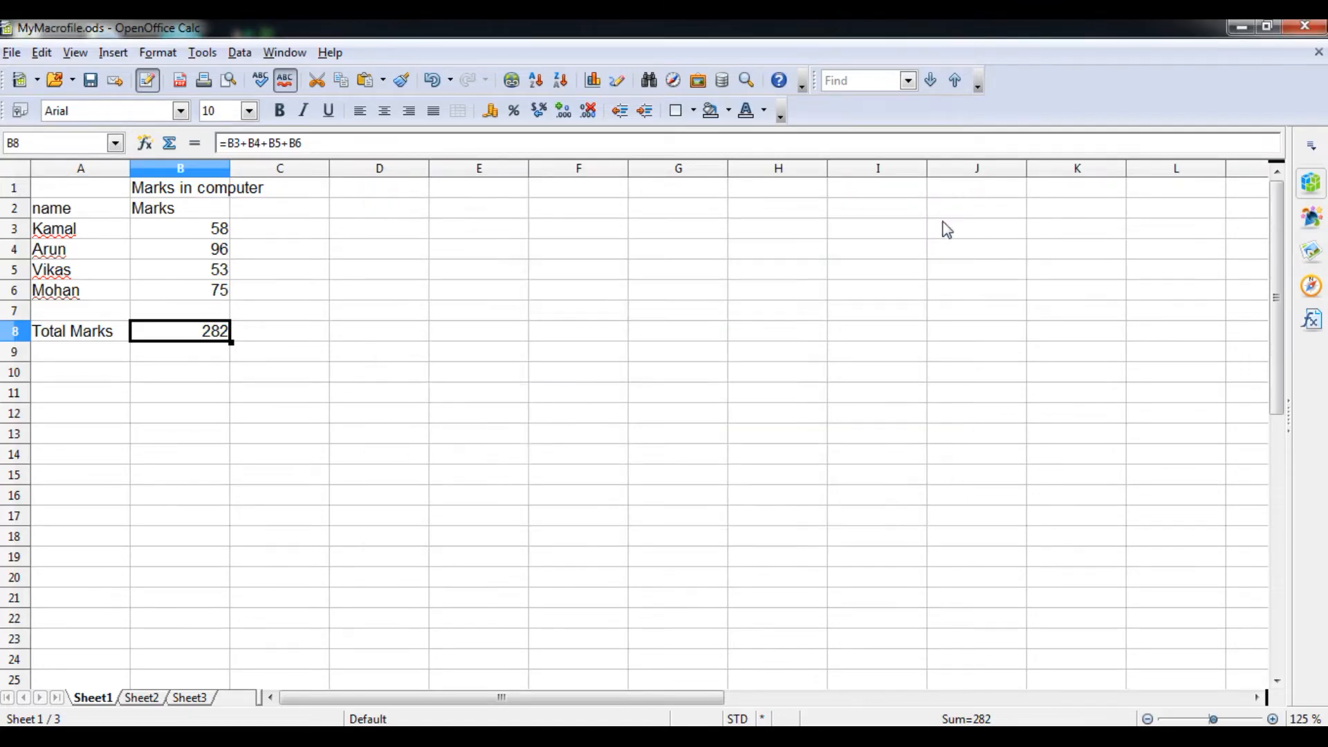
# Step: Run the MyModule macro from Library1's Module1 in MyMacrofile.ods again on Sheet2 with Total Marks cell B8 selected
pyautogui.click(144, 699)
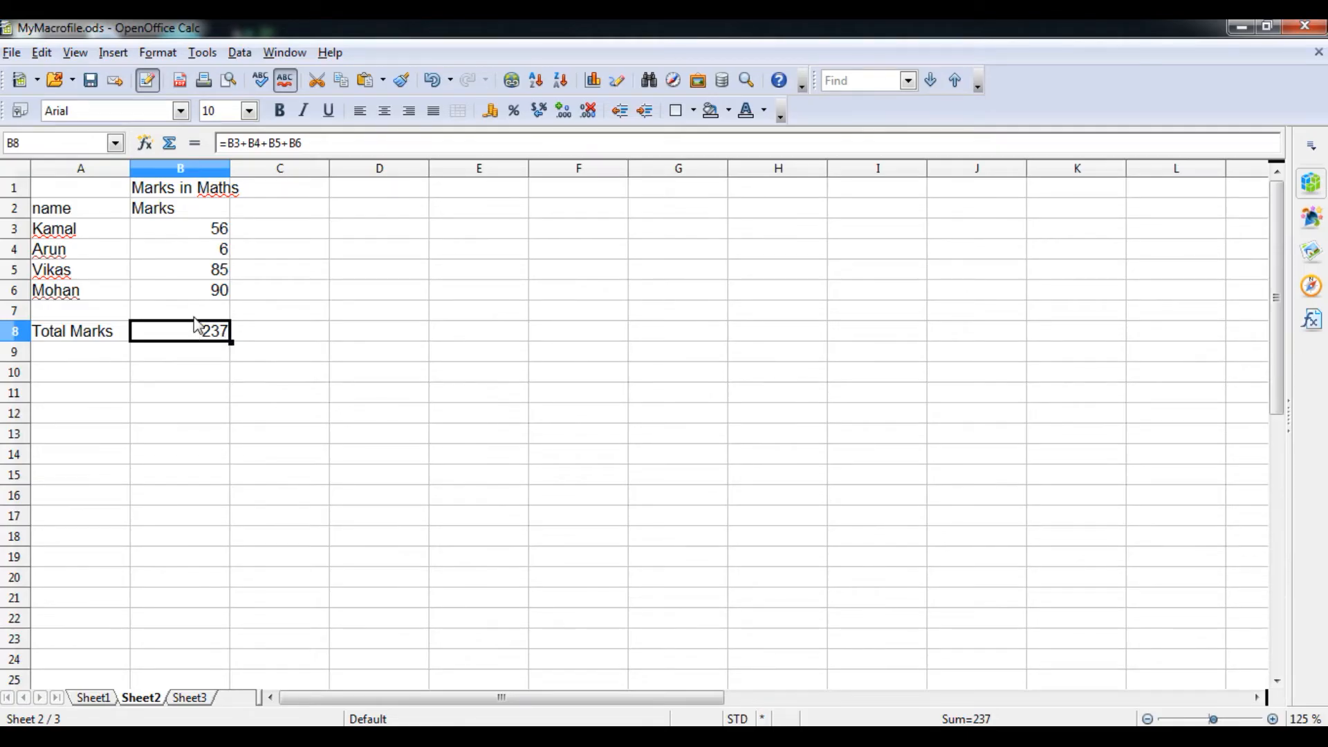
pyautogui.click(207, 54)
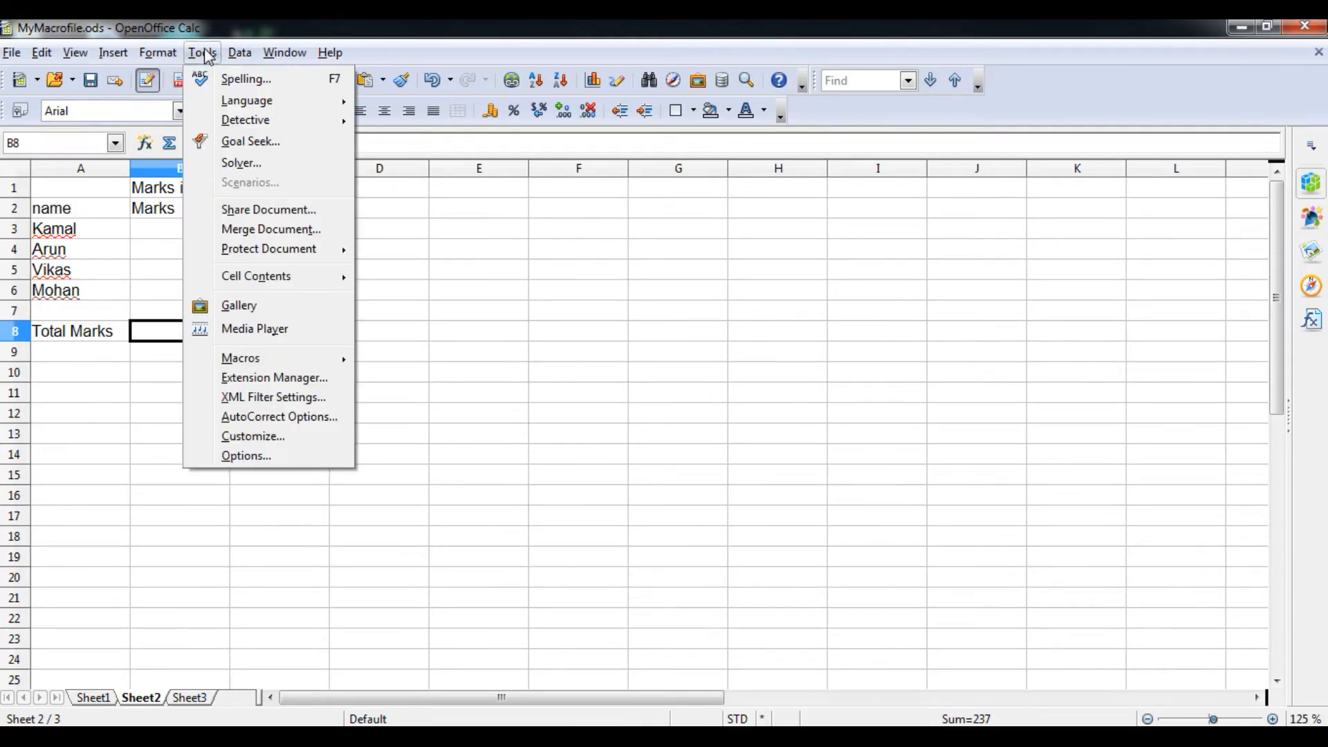
pyautogui.moveTo(257, 364)
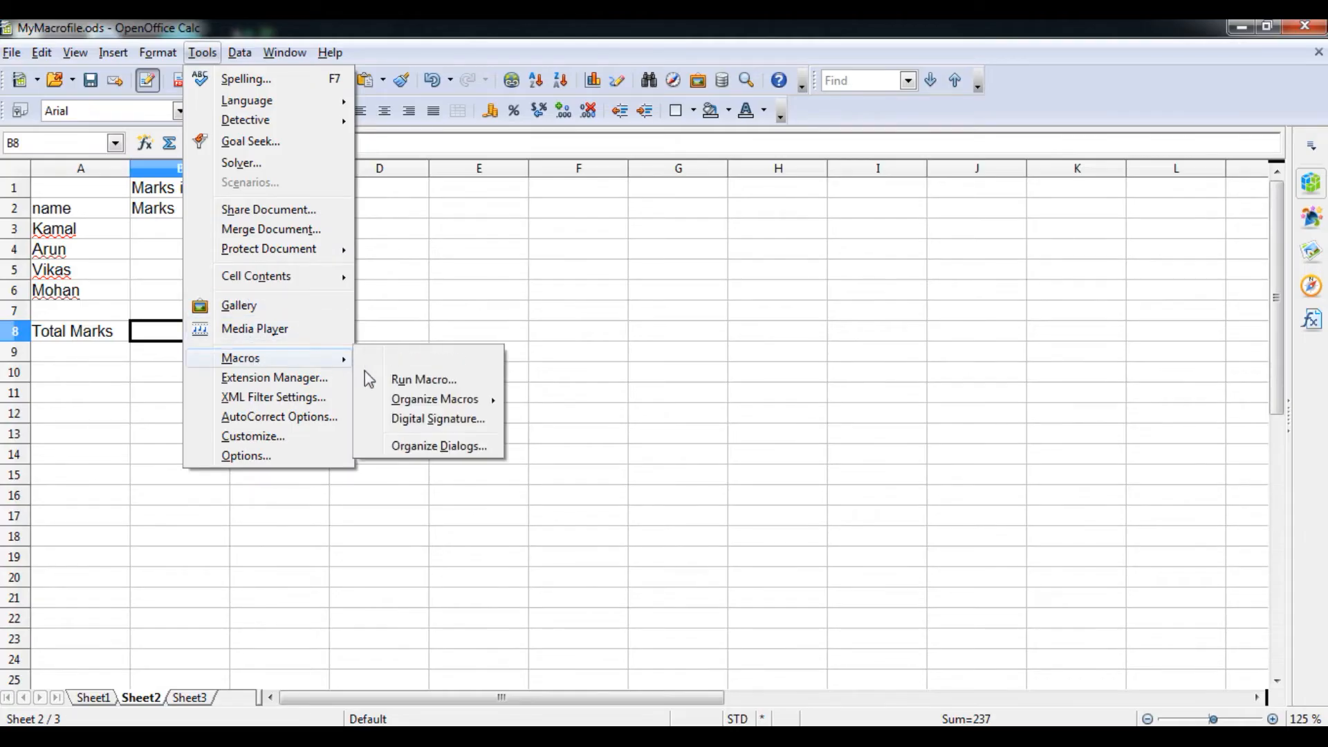
pyautogui.click(411, 382)
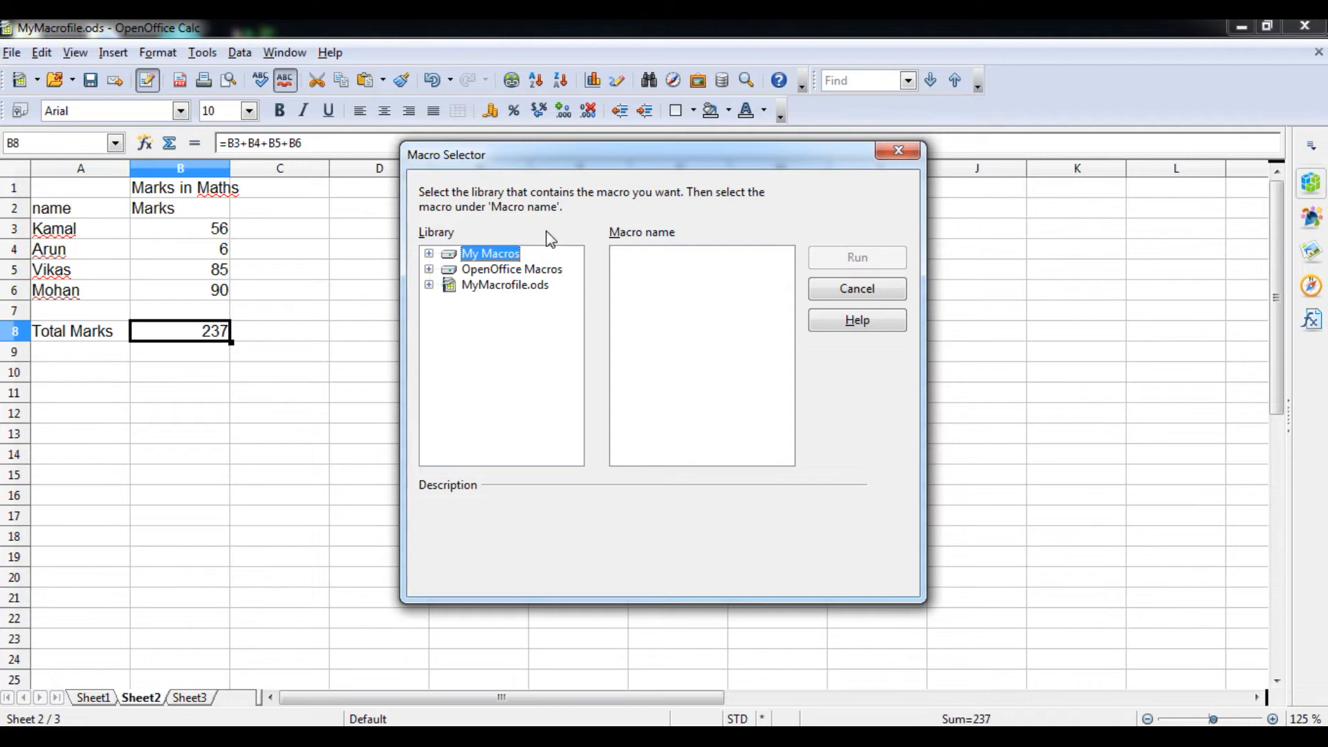
pyautogui.click(429, 285)
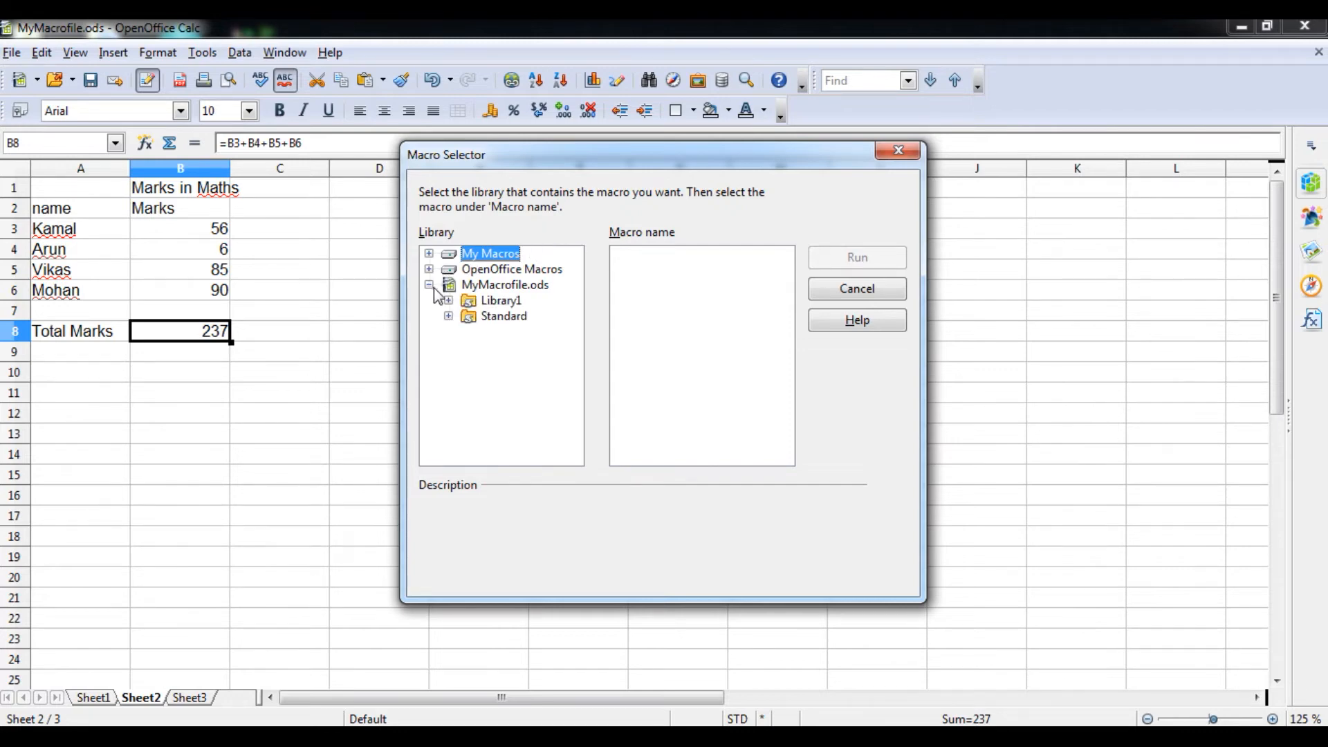
pyautogui.click(449, 301)
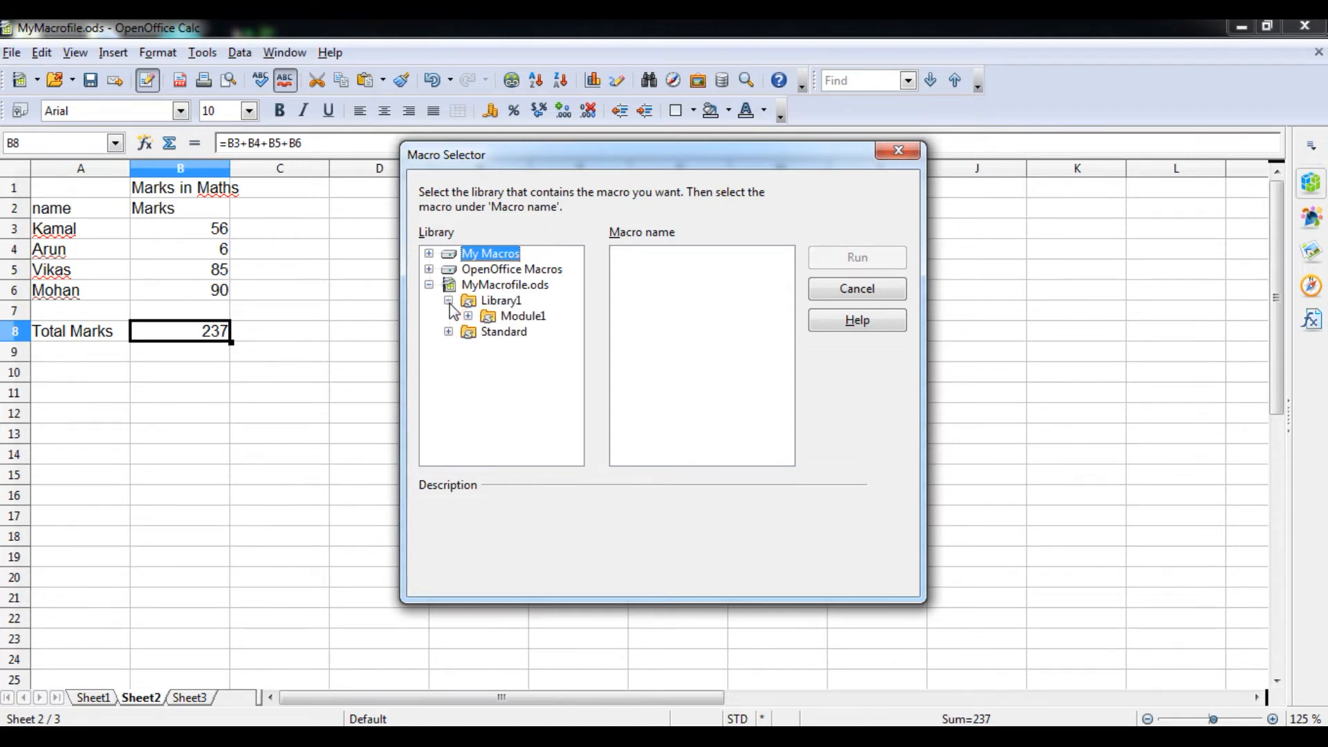
pyautogui.click(492, 317)
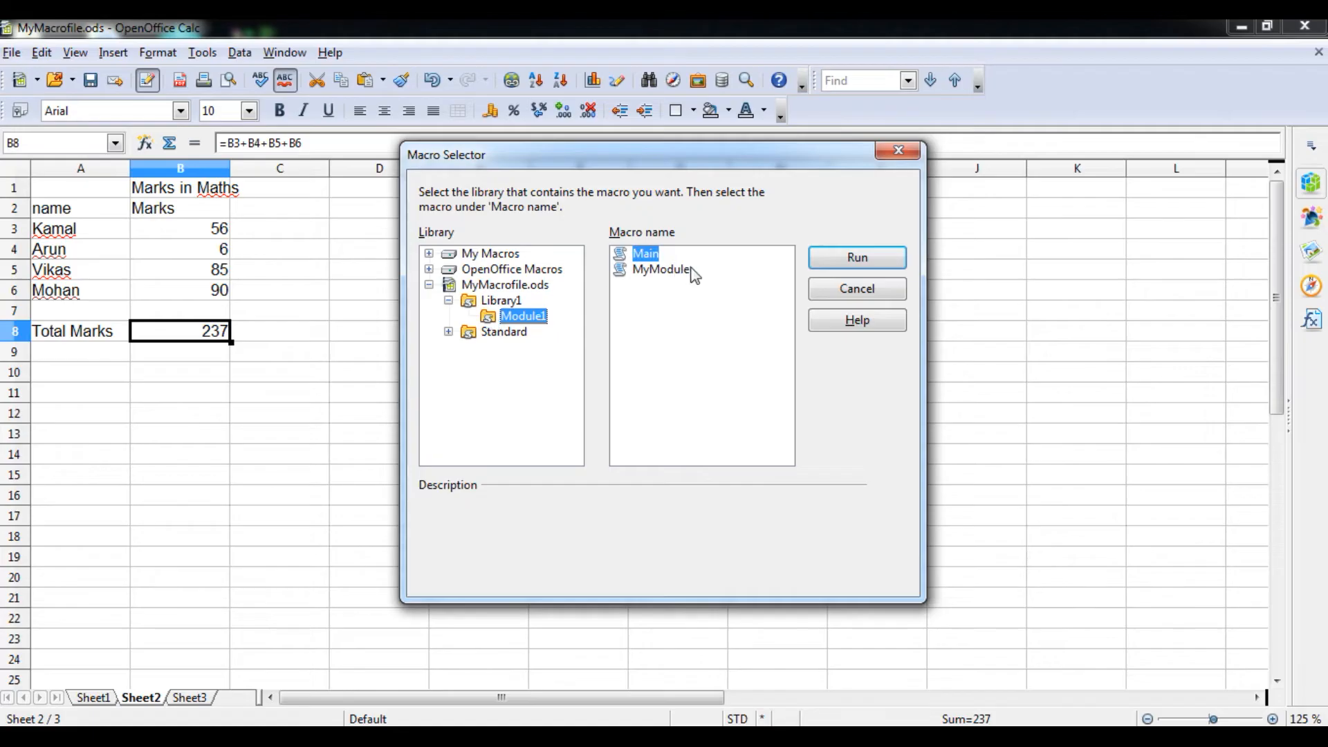
pyautogui.click(658, 270)
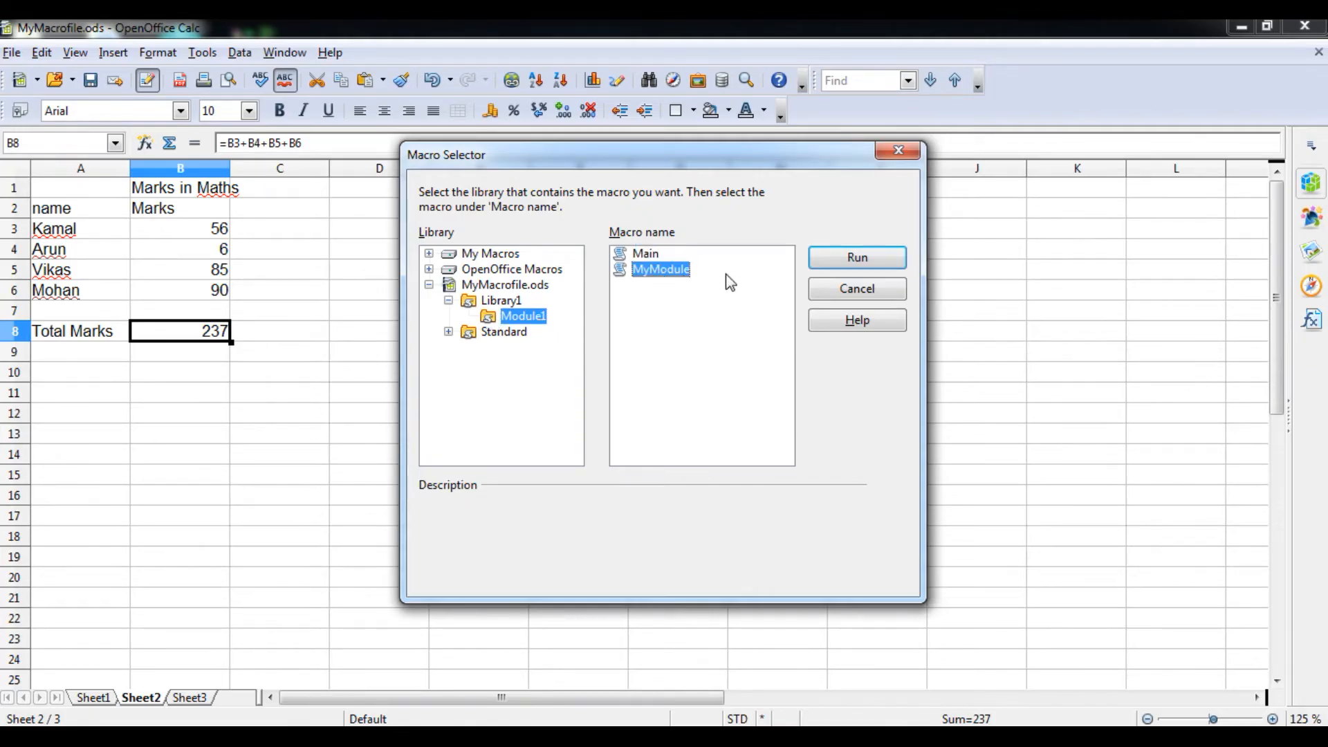
pyautogui.click(871, 267)
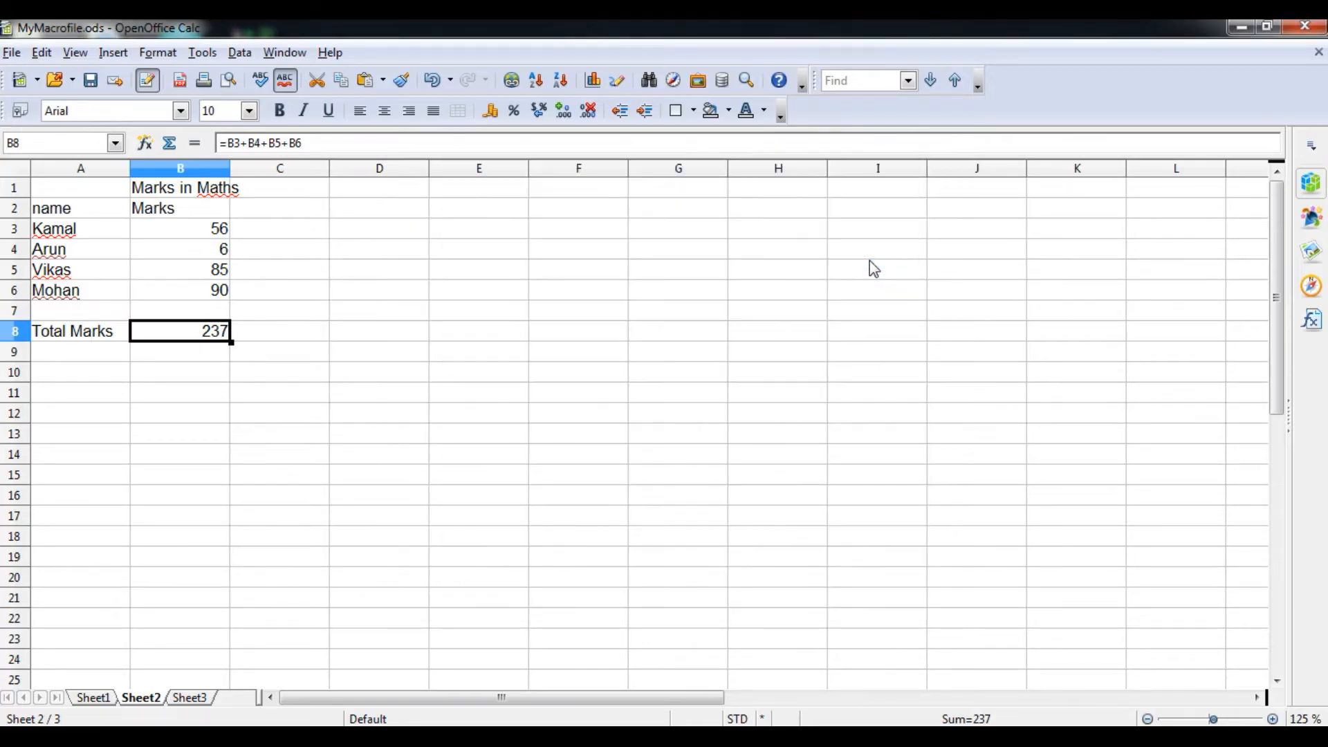
# Step: Change the marks in B3:B6 of Sheet2 to 98, 85, 87 and 97
pyautogui.click(223, 273)
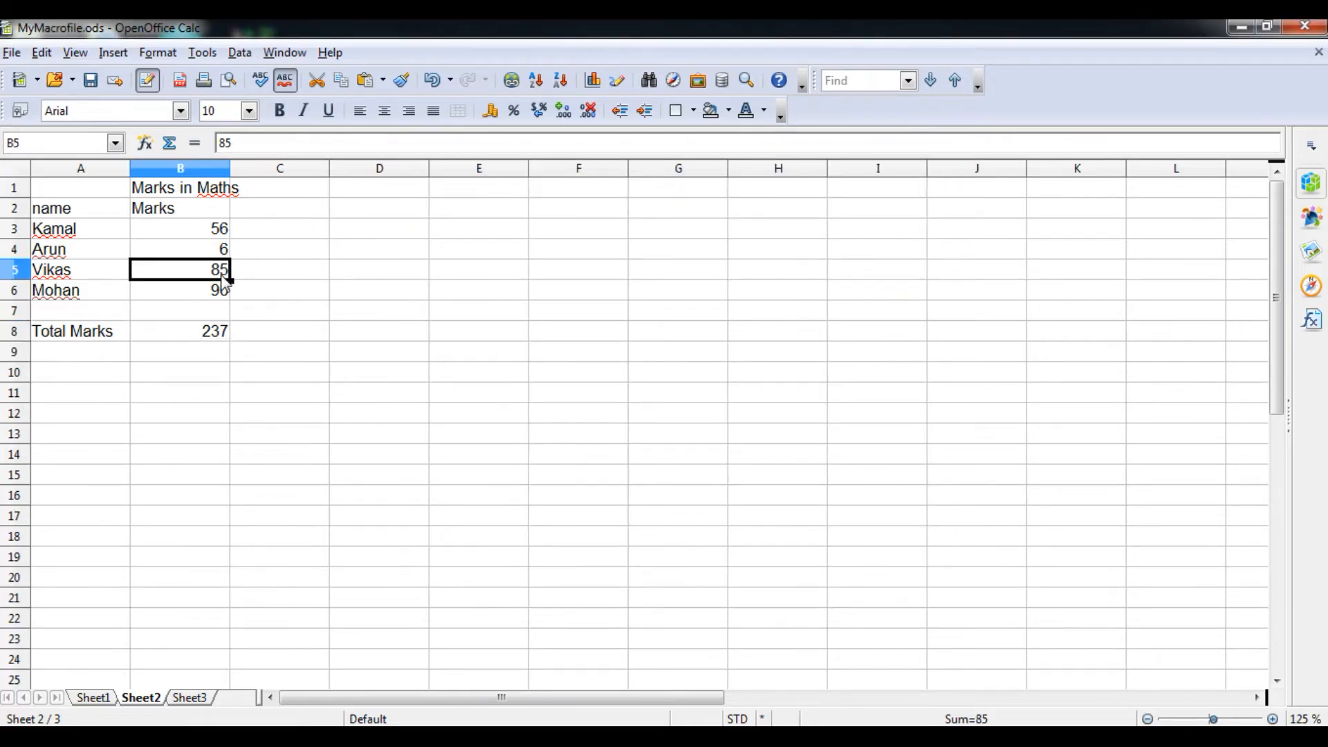
pyautogui.doubleClick(223, 274)
pyautogui.press('BackSpace')
pyautogui.write('7')
pyautogui.press('Return')
pyautogui.doubleClick(223, 290)
pyautogui.press('BackSpace')
pyautogui.write('7')
pyautogui.press('Up')
pyautogui.press('Up')
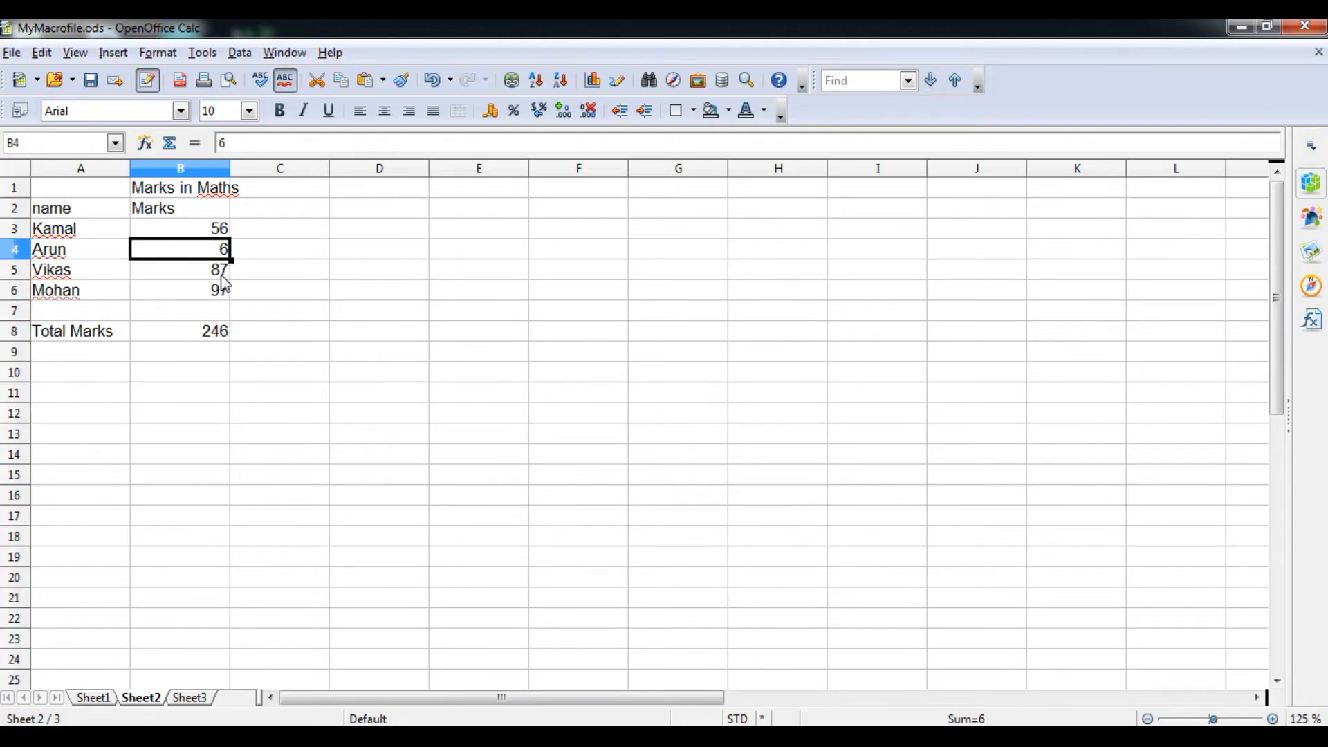
pyautogui.write('85')
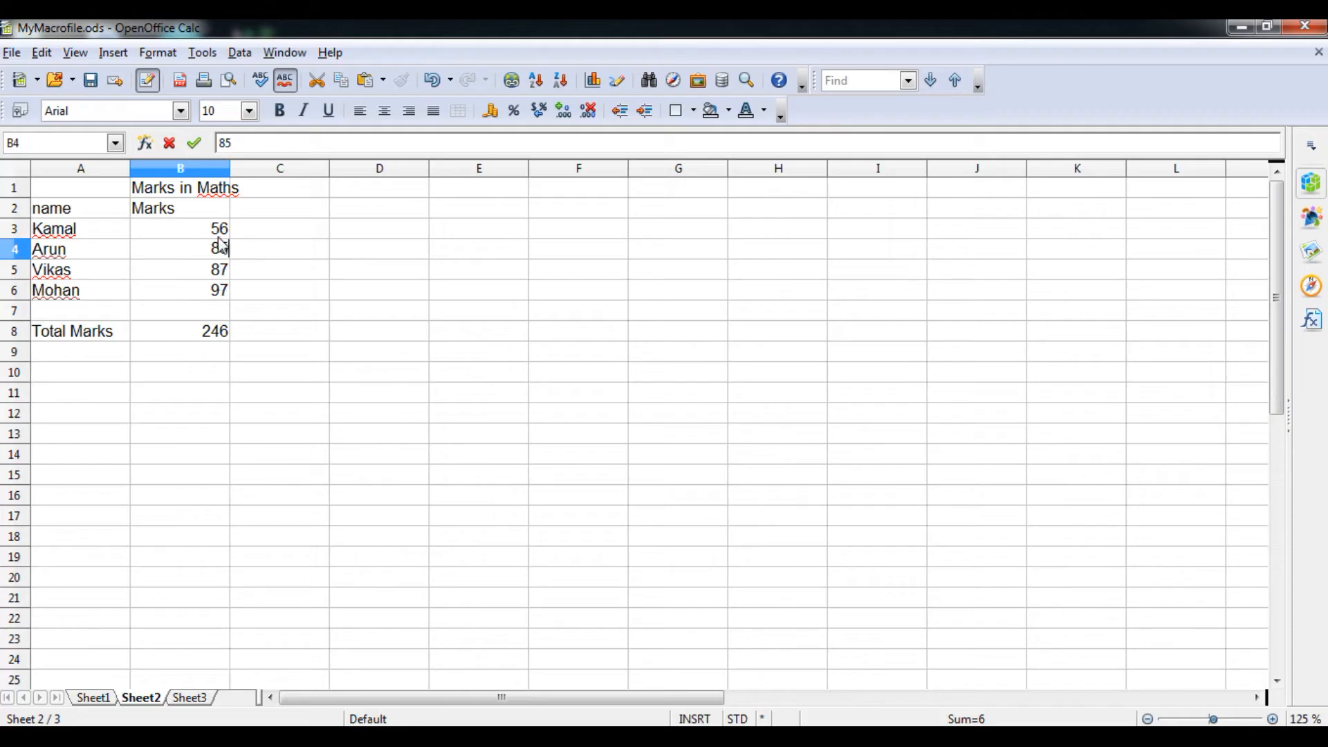
pyautogui.press('Up')
pyautogui.write('98')
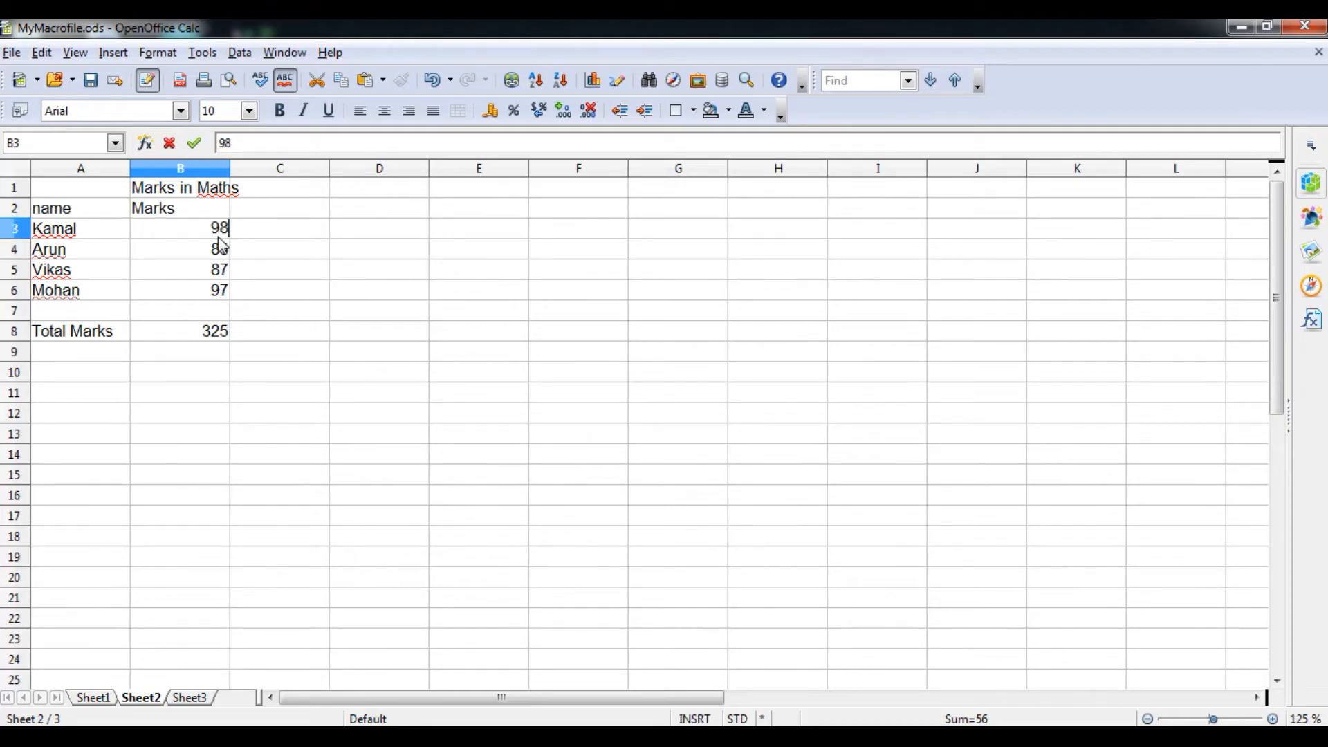
pyautogui.click(213, 331)
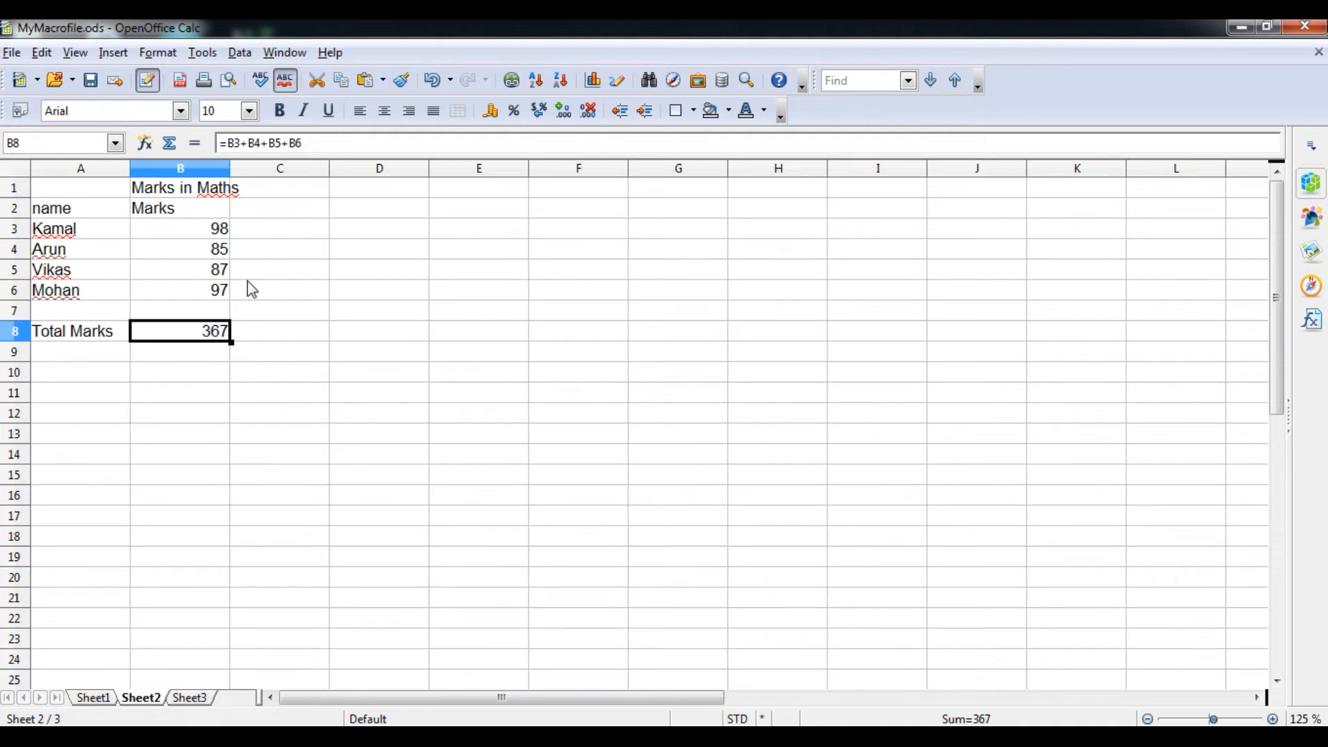
# Step: Delete the text, numbers, dates, formulas and comments from Total Marks cell B8 on Sheet2
pyautogui.click(110, 701)
pyautogui.click(136, 699)
pyautogui.press('Delete')
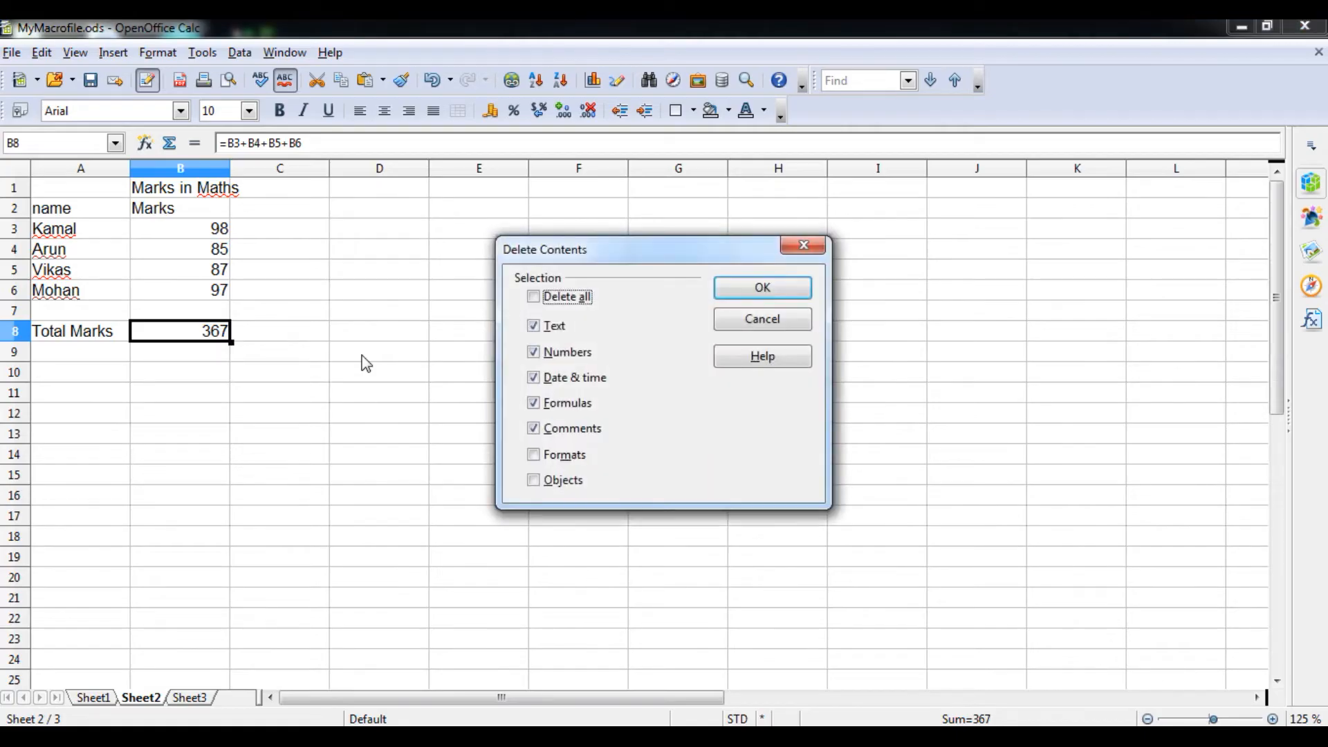
pyautogui.click(750, 292)
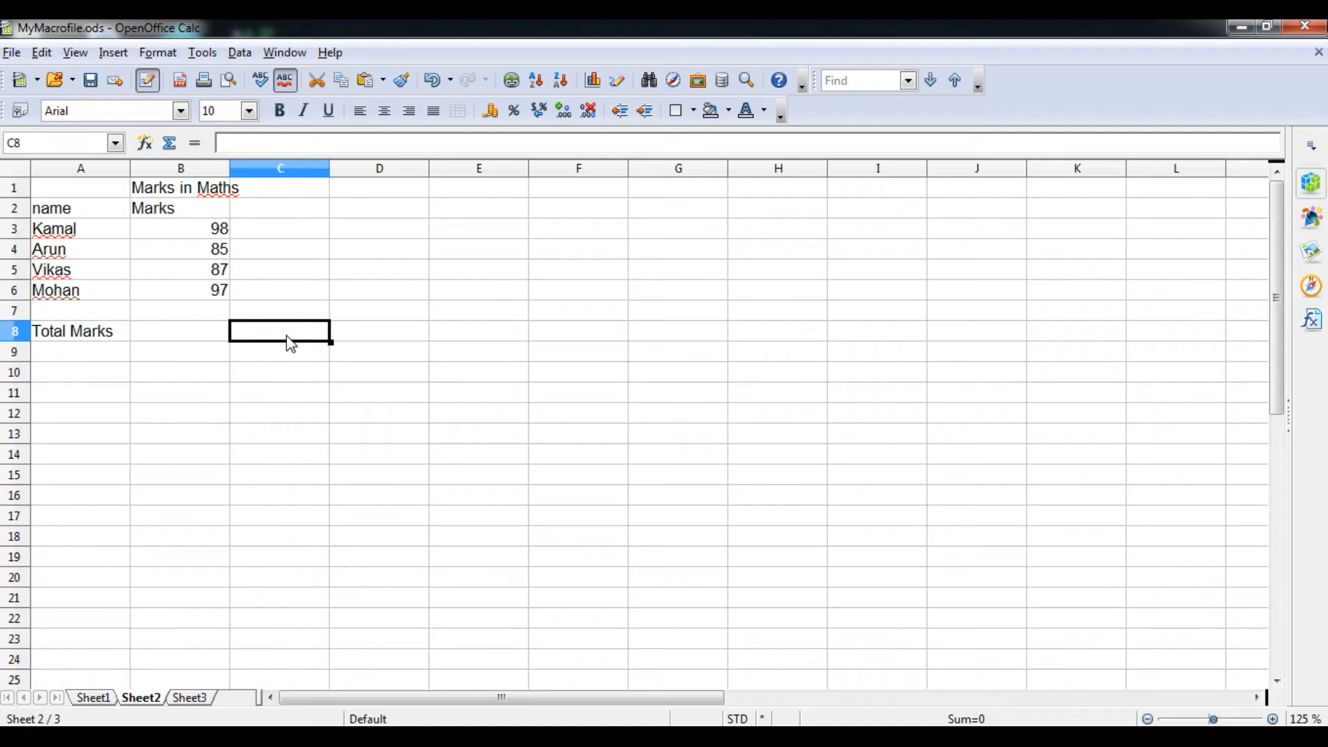
pyautogui.click(75, 53)
pyautogui.moveTo(135, 124)
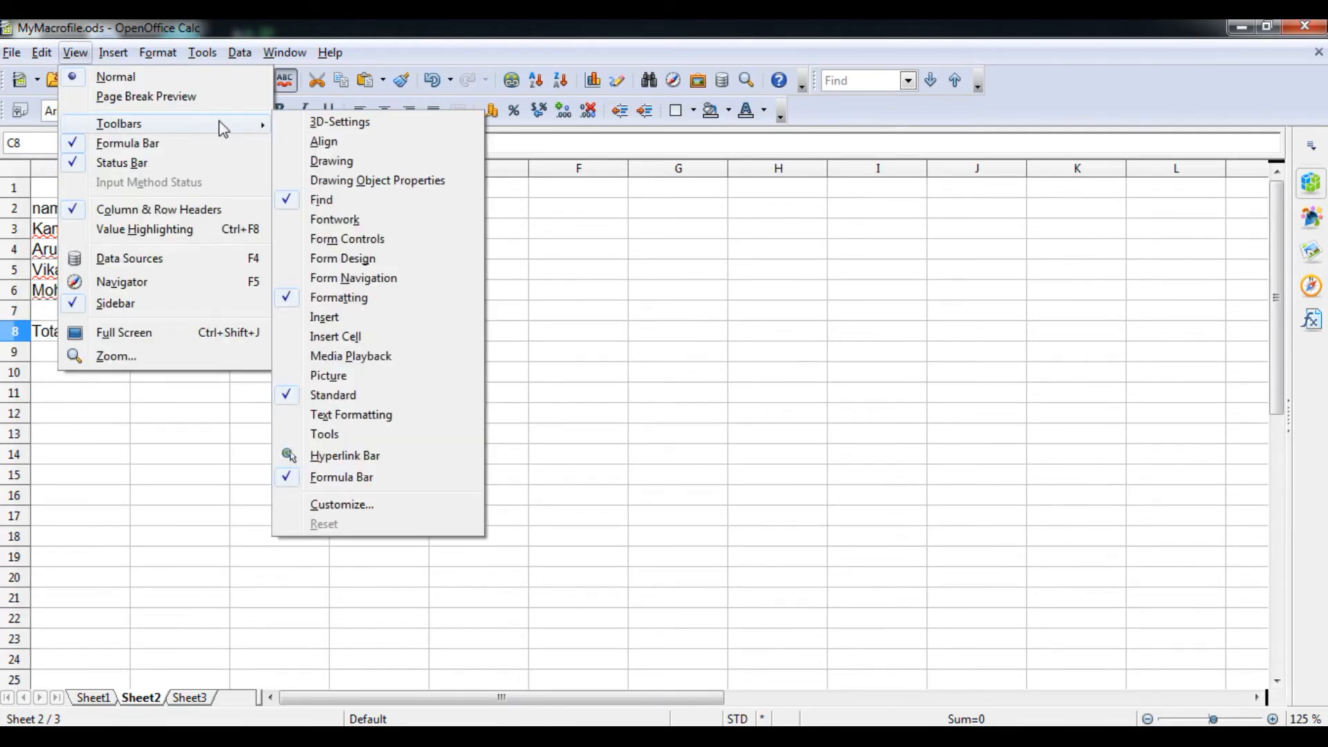
pyautogui.click(363, 245)
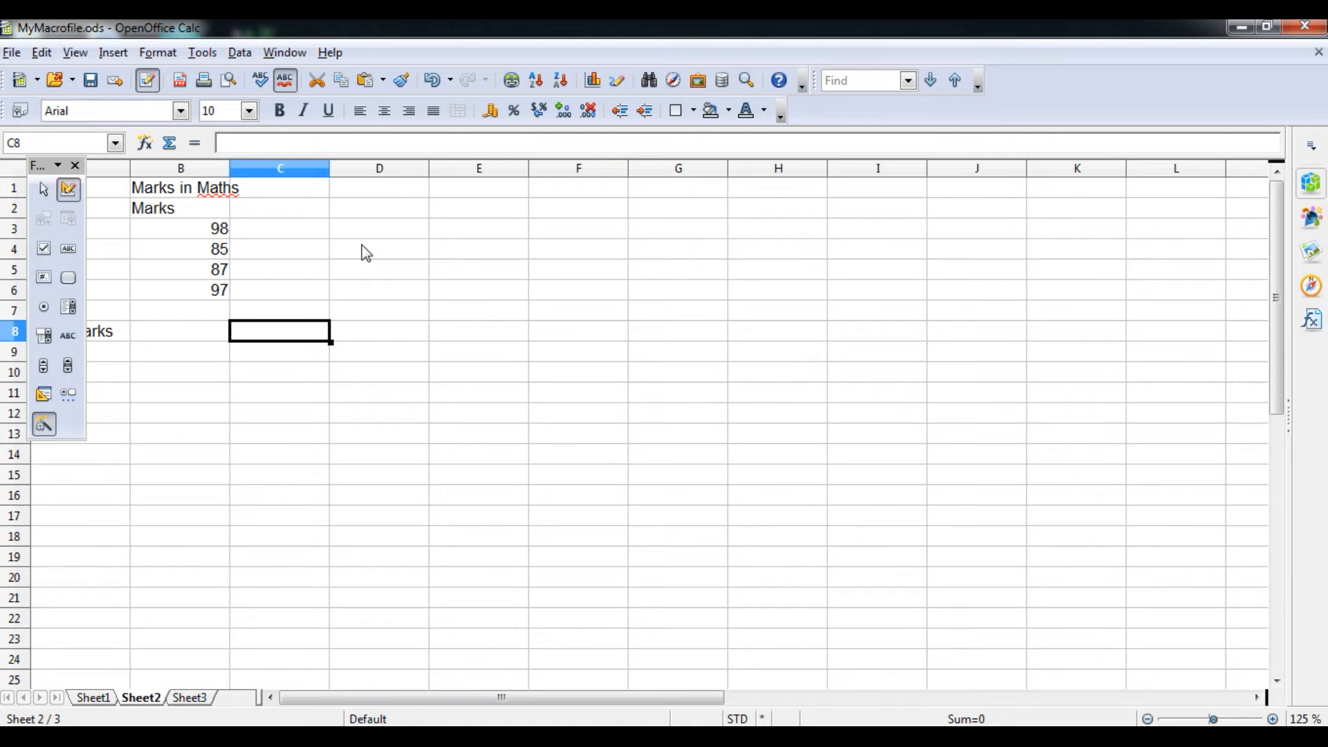
pyautogui.click(75, 166)
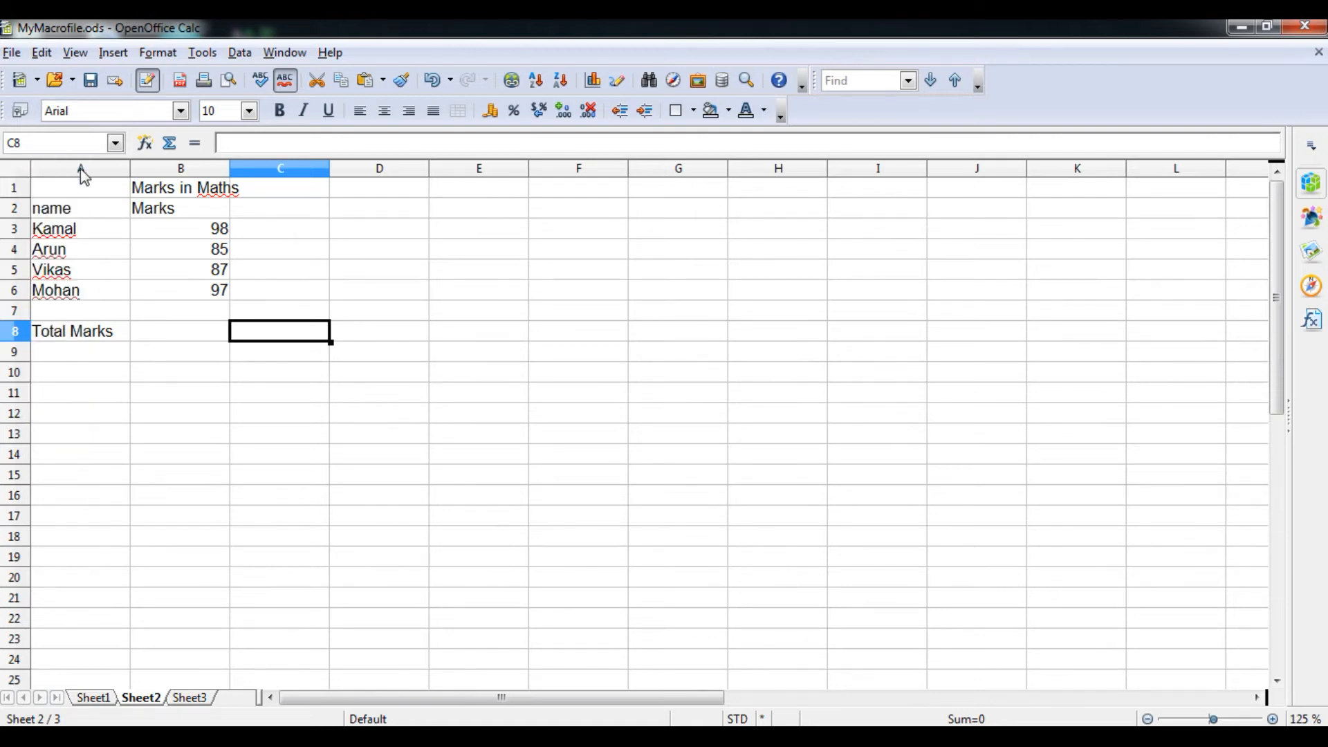
# Step: Undo the clearing of B8 and the last mark change in B3, and select Total Marks cell B8
pyautogui.hotkey('ctrl', 'z')
pyautogui.hotkey('ctrl', 'z')
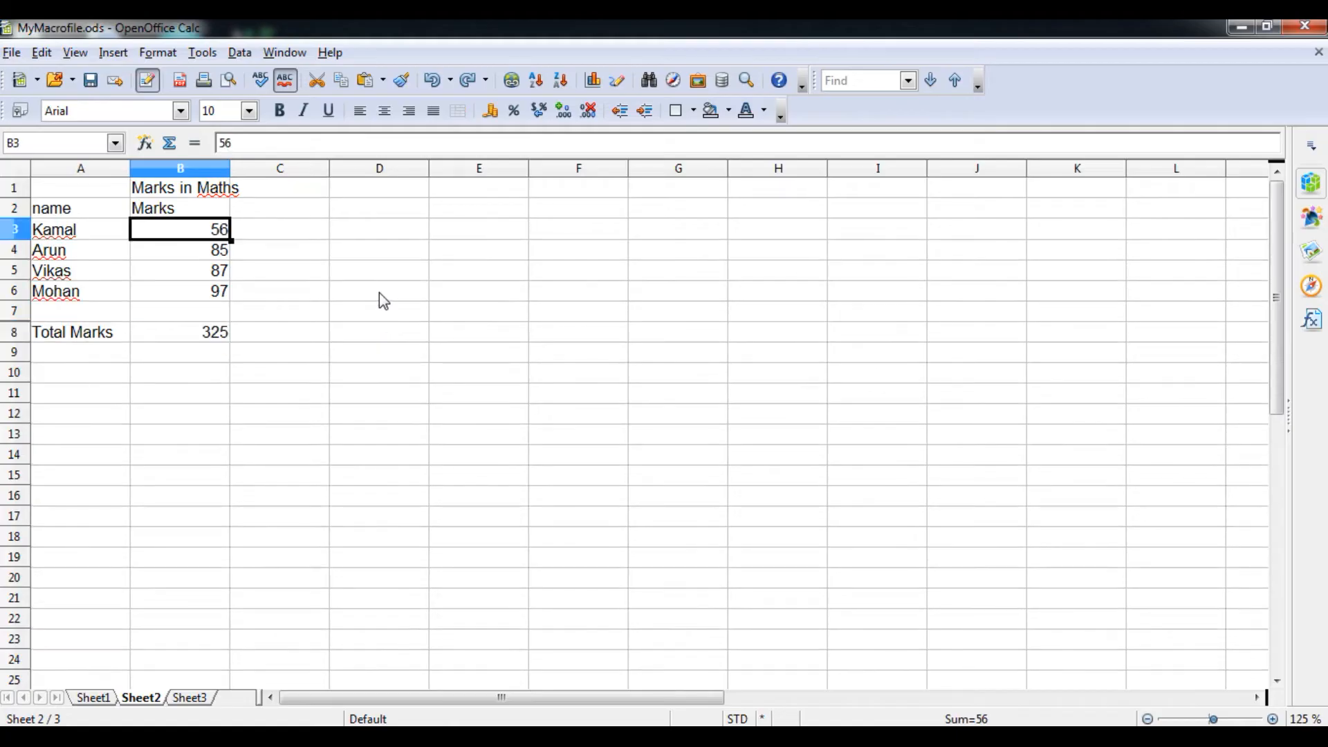
pyautogui.click(220, 335)
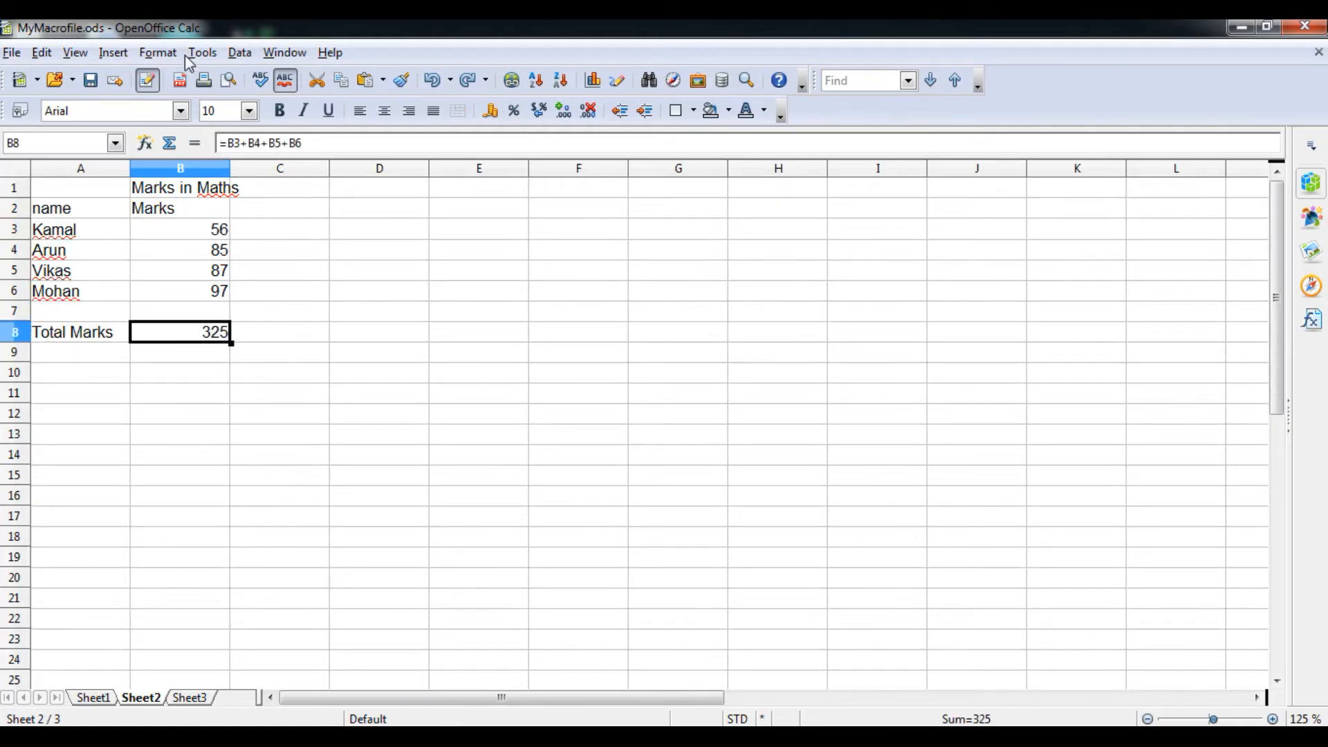
# Step: Show the form controls with design mode on and draw a push button about 2.17 × 0.41 over cell D8 of Sheet2
pyautogui.click(77, 54)
pyautogui.moveTo(110, 124)
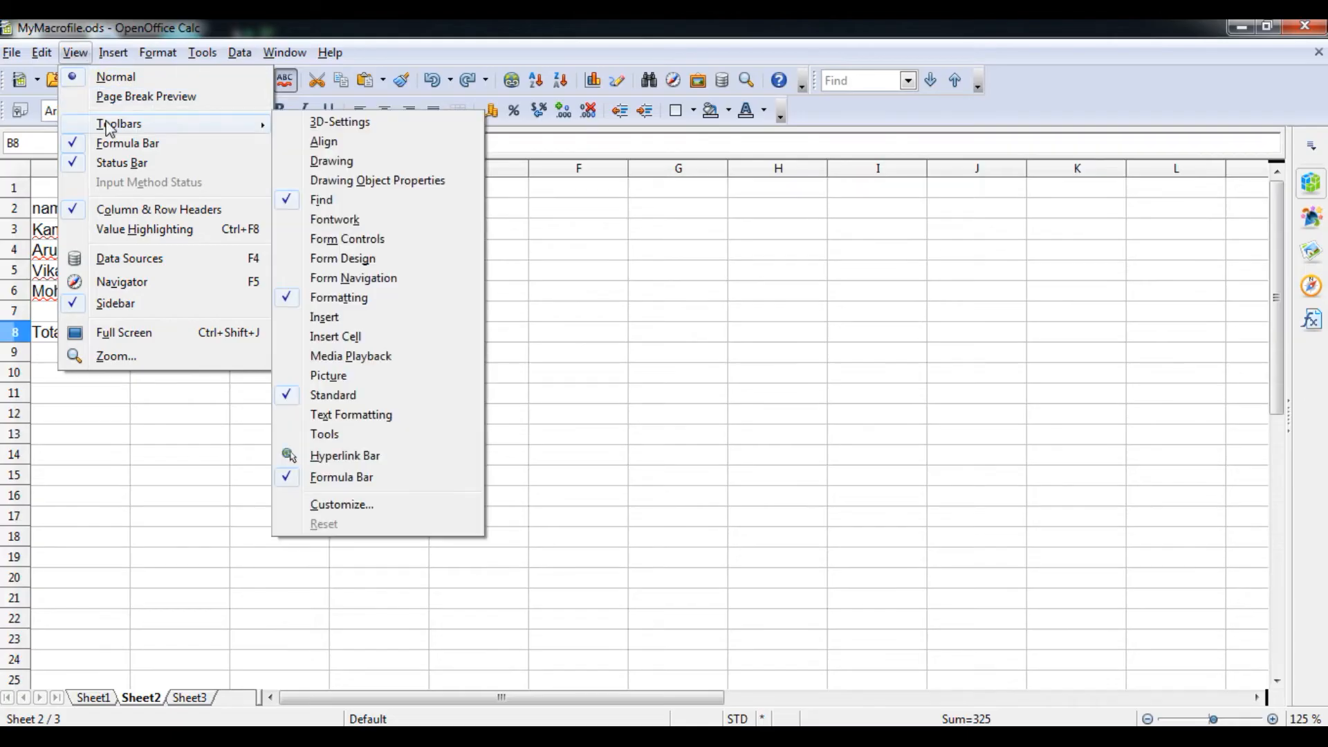
pyautogui.click(377, 243)
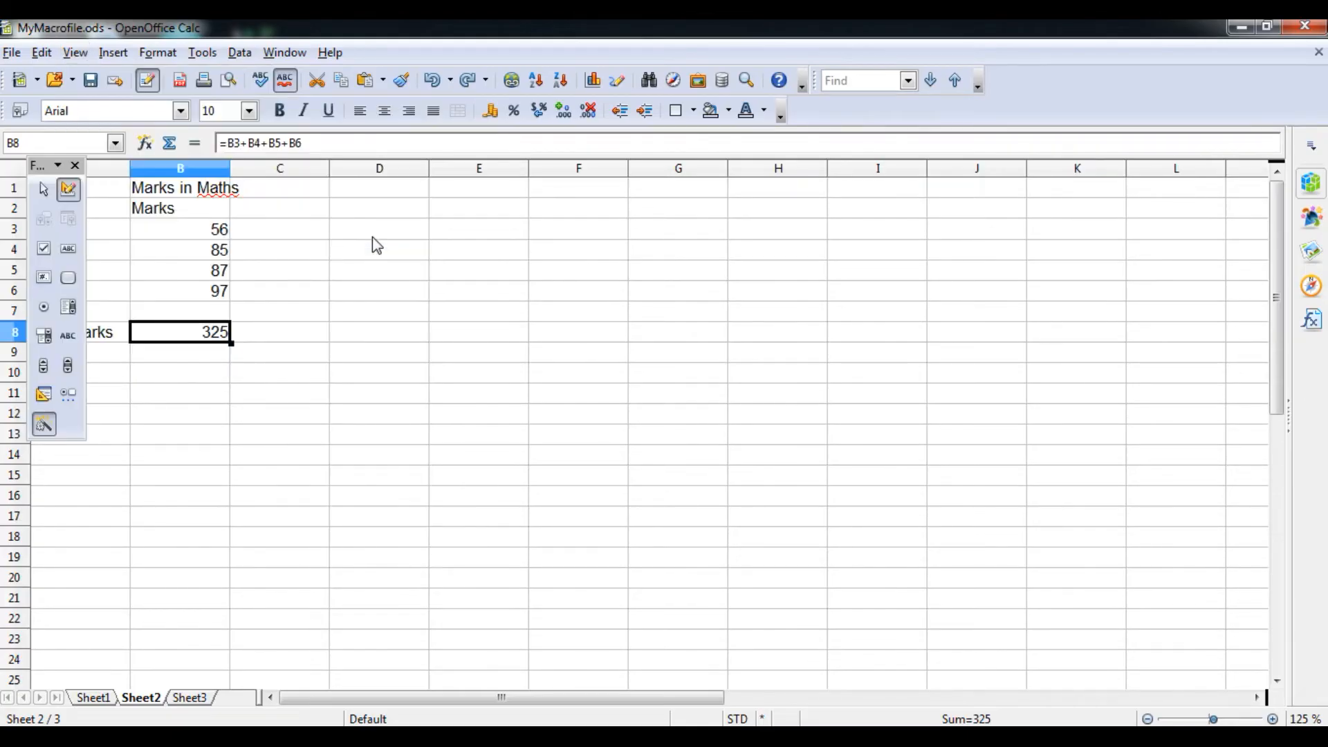
pyautogui.click(72, 201)
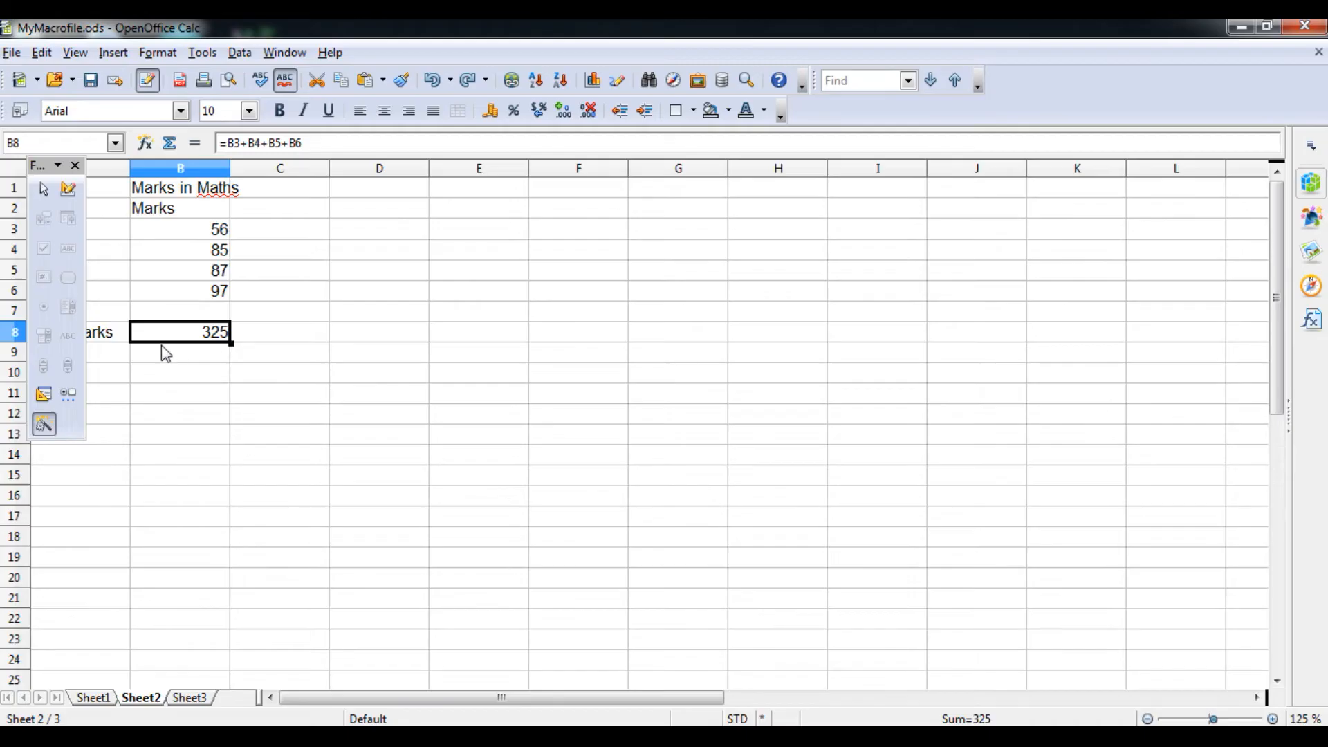
pyautogui.click(72, 192)
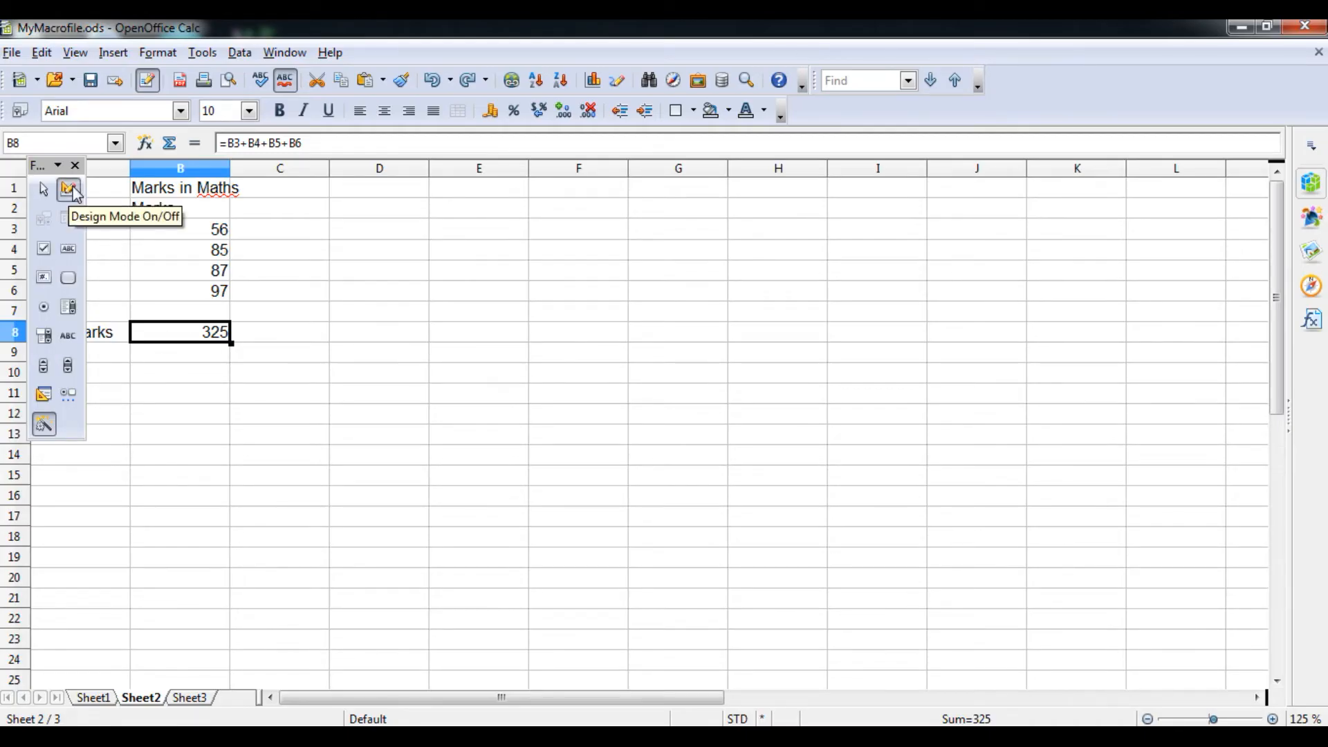
pyautogui.click(68, 277)
pyautogui.moveTo(330, 323); pyautogui.dragTo(426, 342)
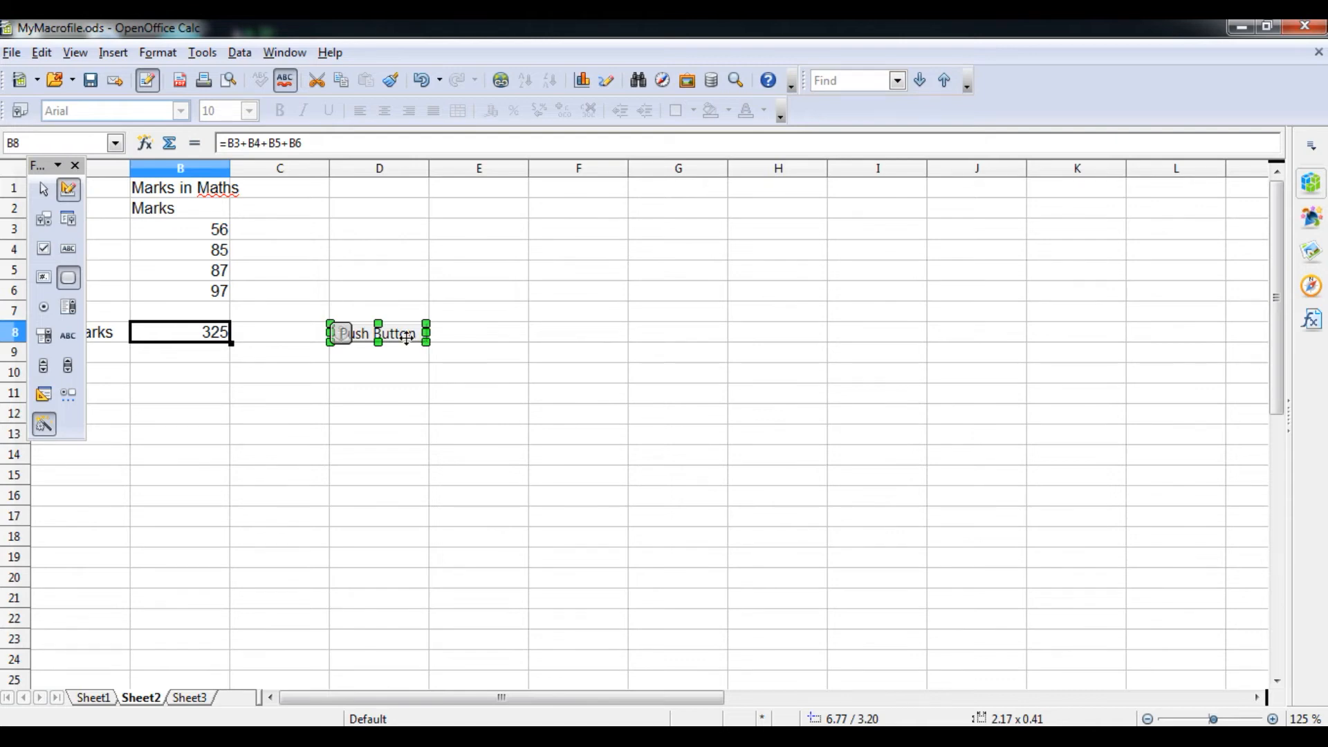
# Step: Open the control properties of the push button in D8 and bring up action assignment for its Mouse button pressed event
pyautogui.rightClick(408, 339)
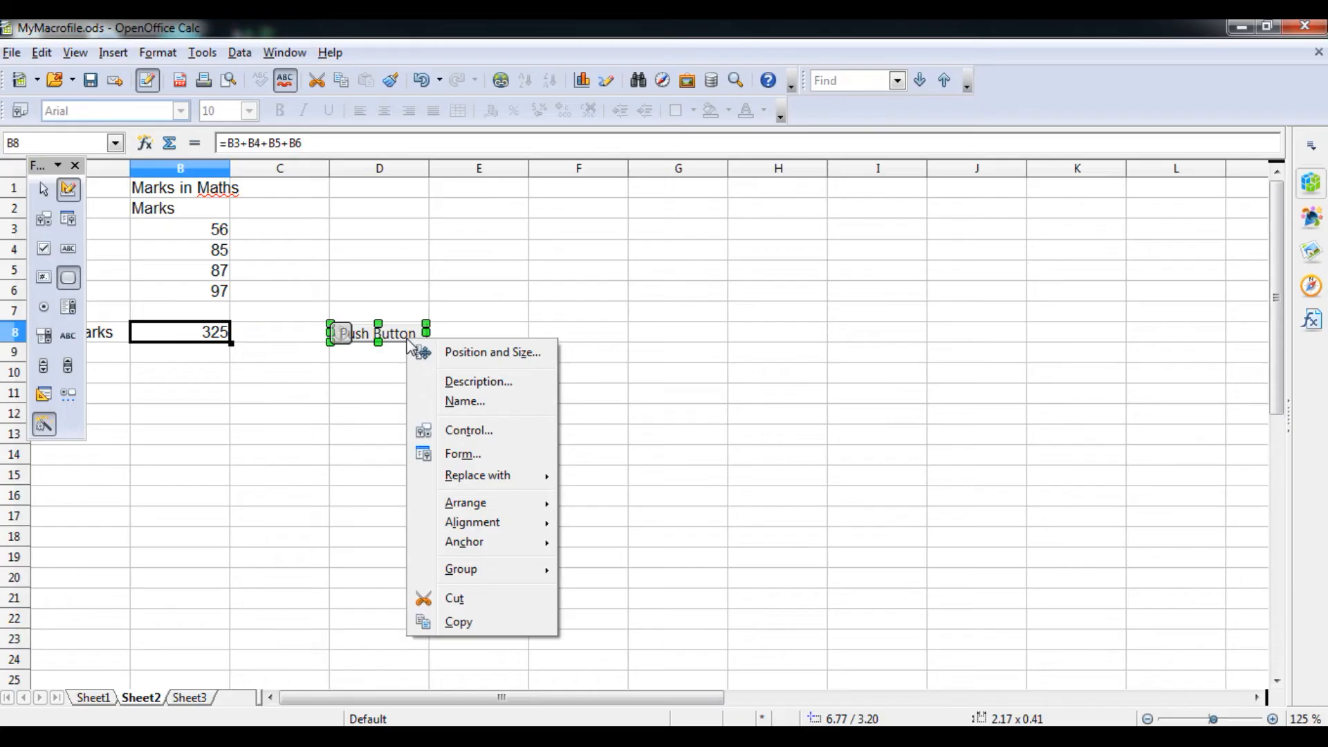
pyautogui.click(452, 431)
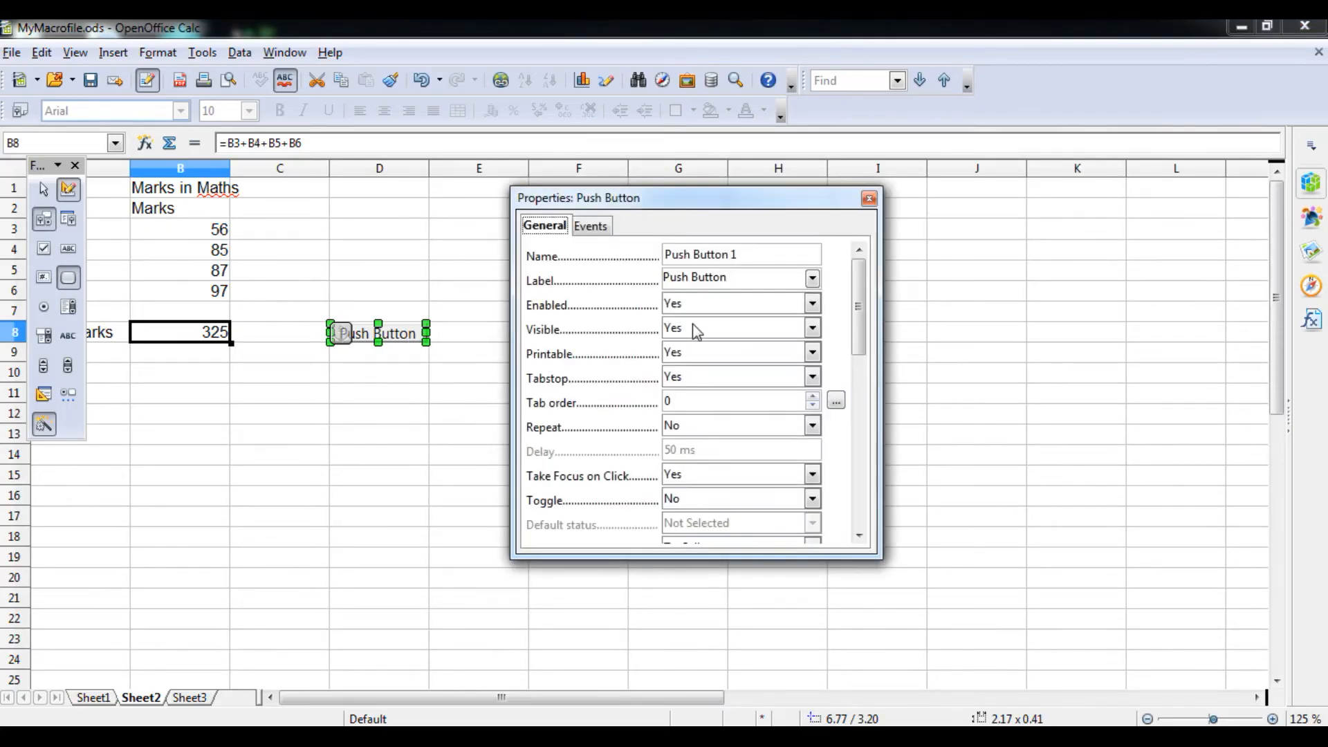
pyautogui.click(592, 228)
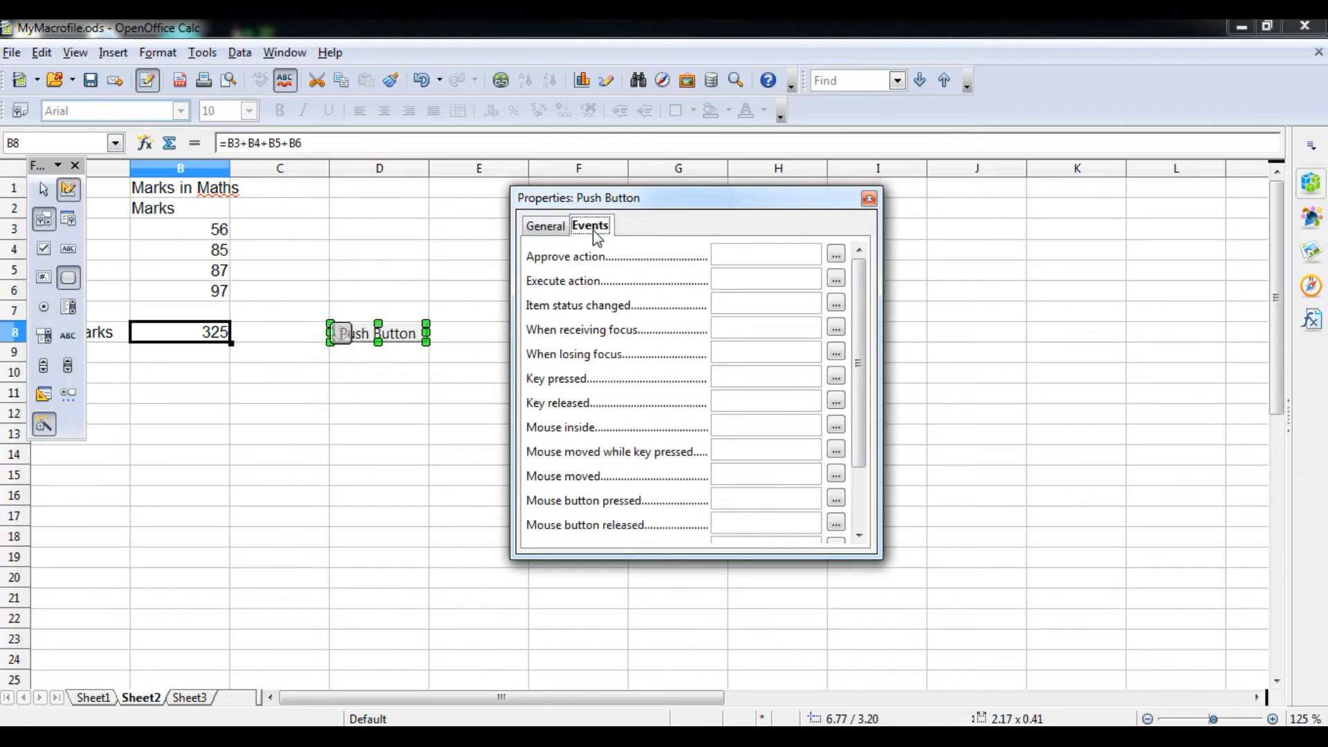
pyautogui.click(548, 228)
pyautogui.click(590, 229)
pyautogui.moveTo(864, 346); pyautogui.dragTo(868, 419)
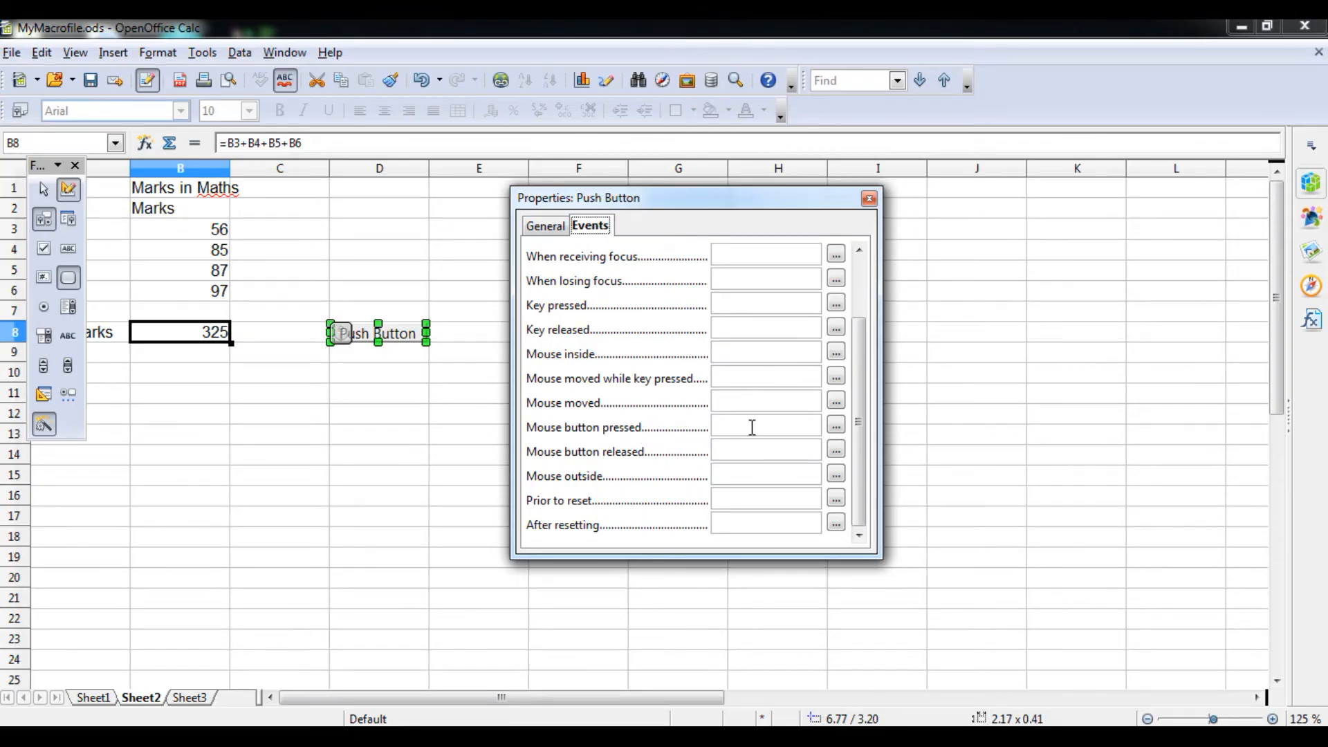
pyautogui.click(837, 427)
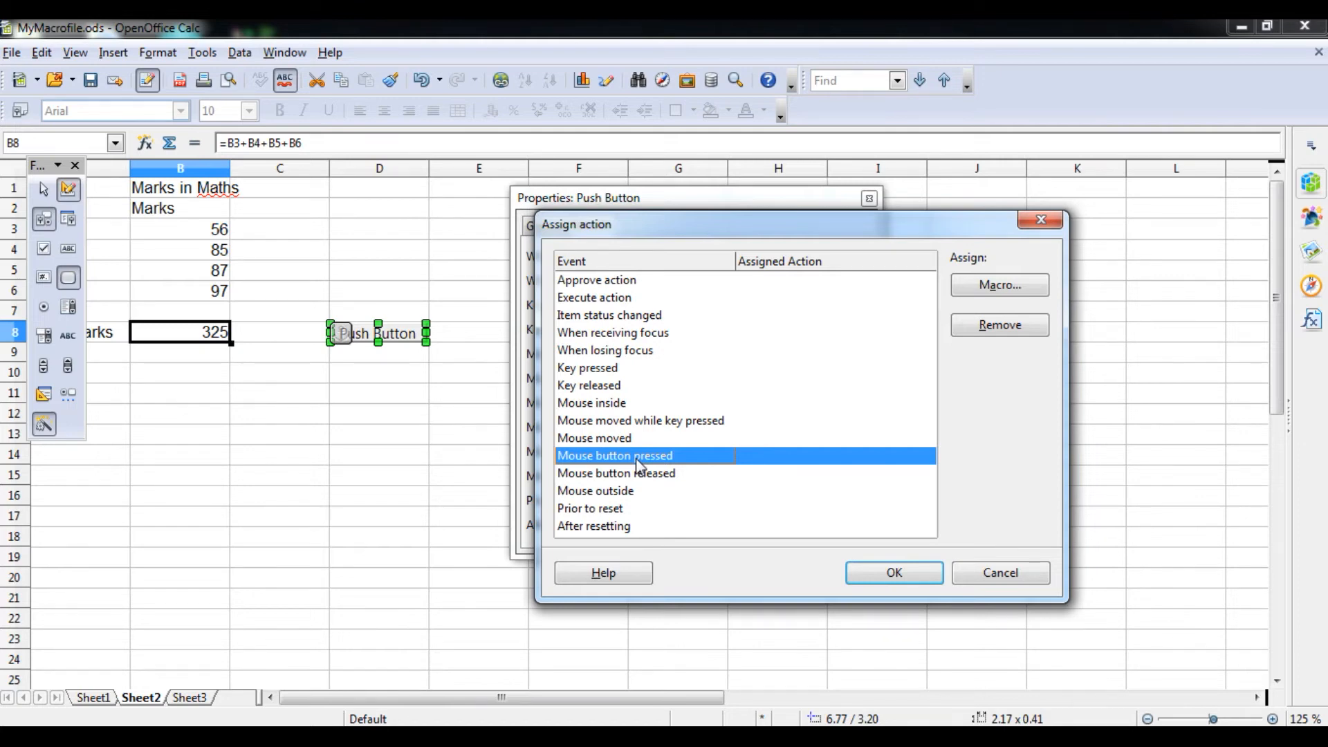
# Step: Assign the macro MyModule from MyMacrofile.ods, Library1, Module1 to the push button's Mouse button pressed event
pyautogui.click(1001, 285)
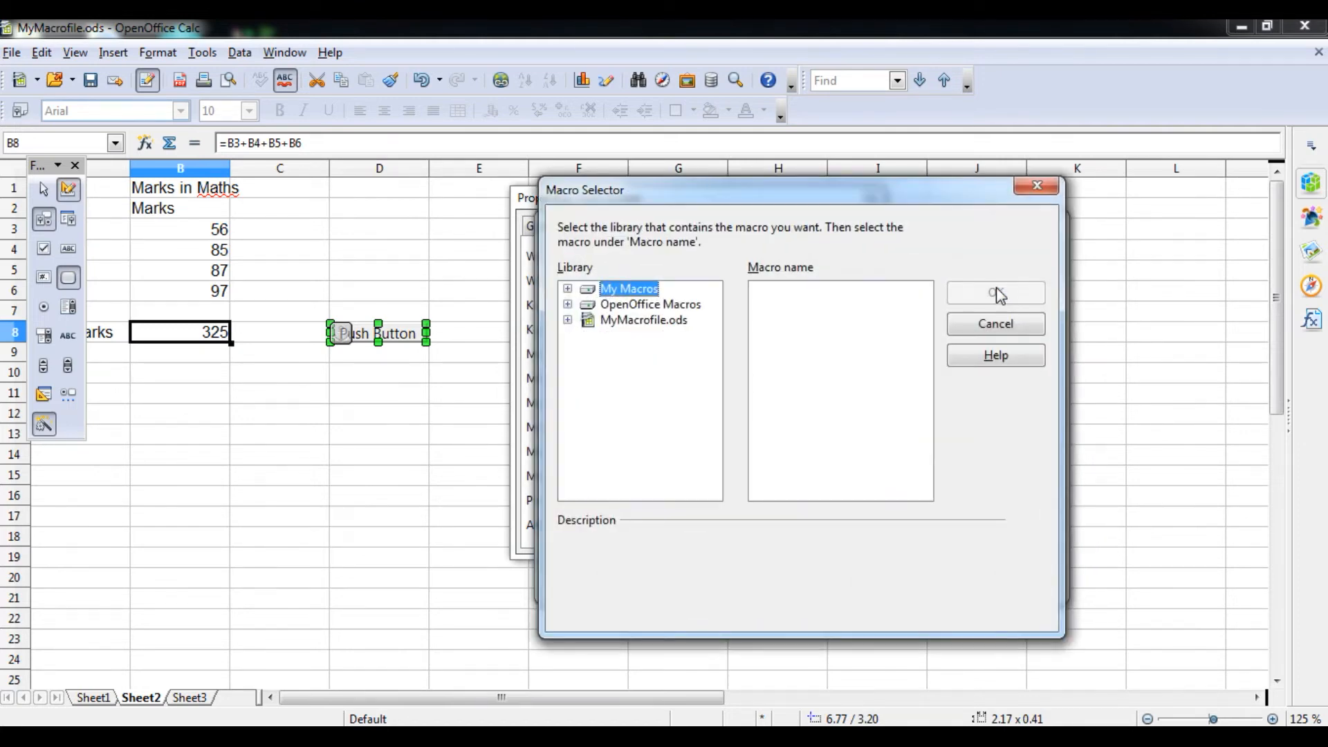
pyautogui.click(568, 319)
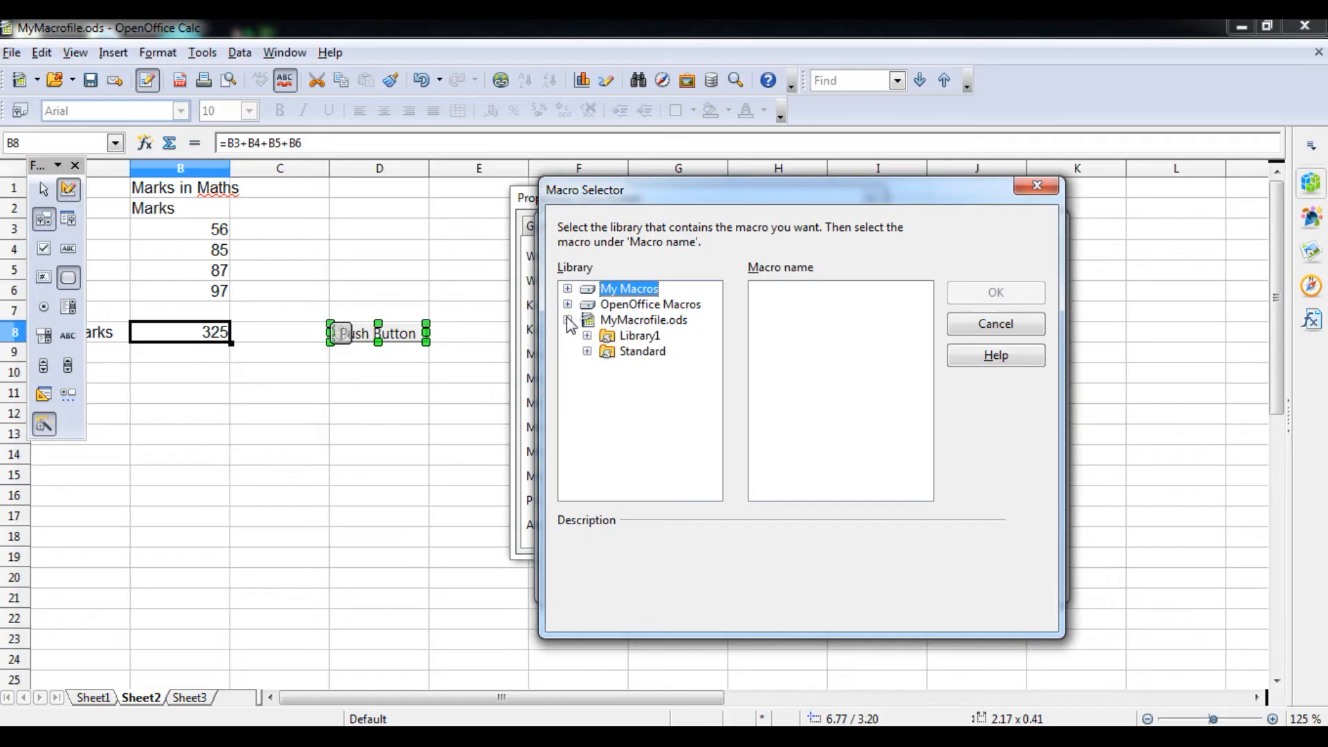
pyautogui.click(587, 336)
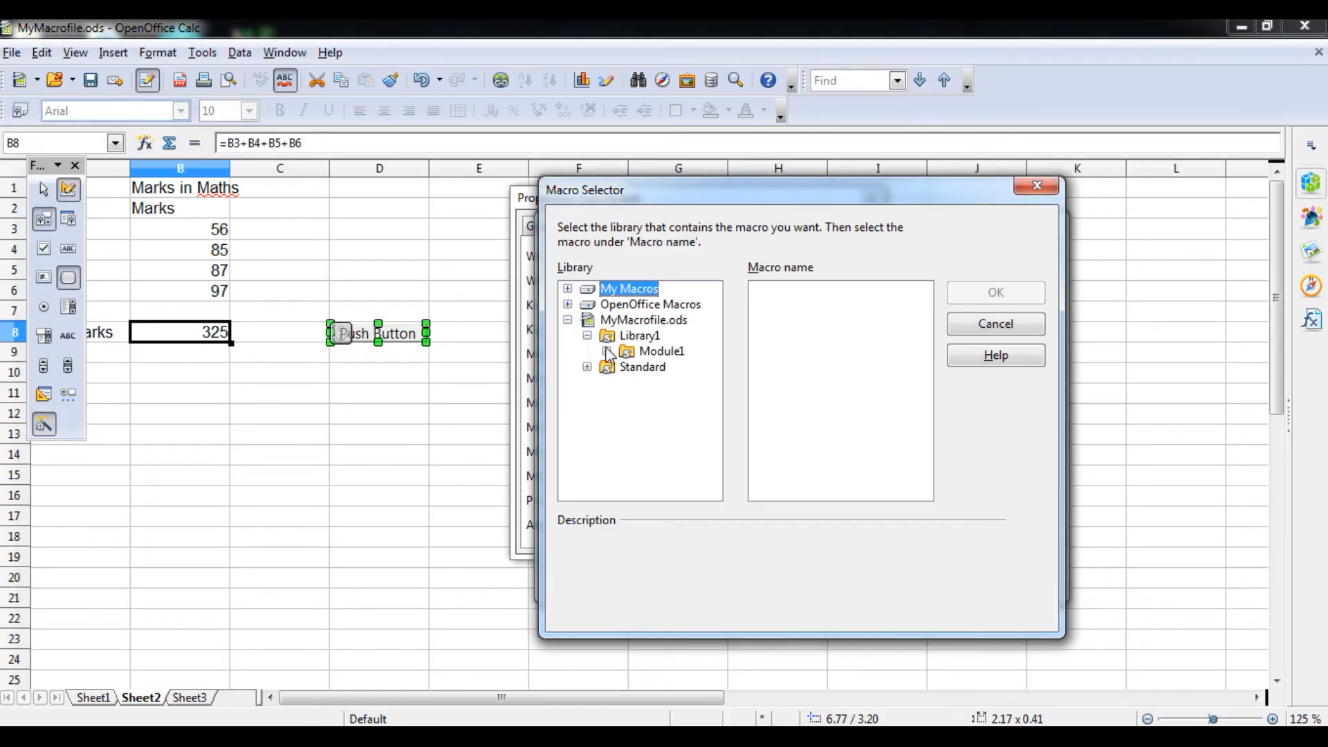
pyautogui.click(651, 351)
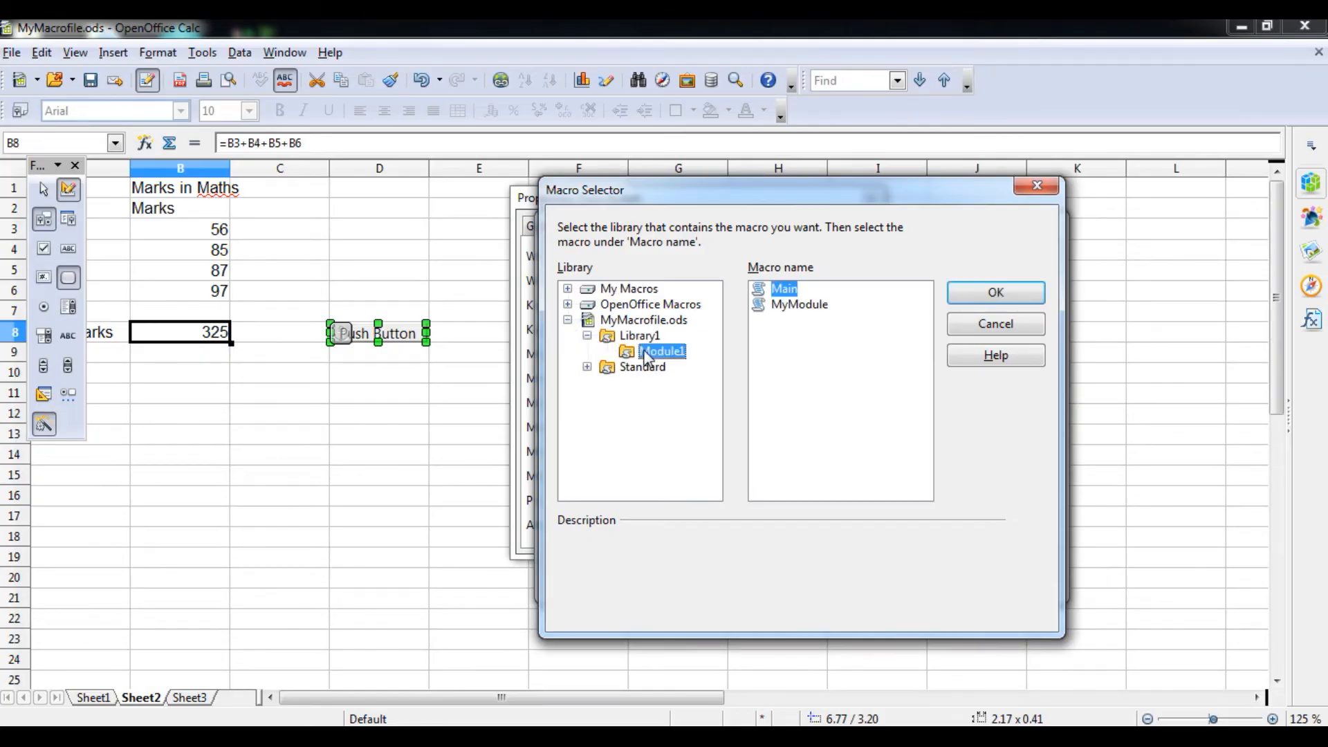
pyautogui.click(796, 305)
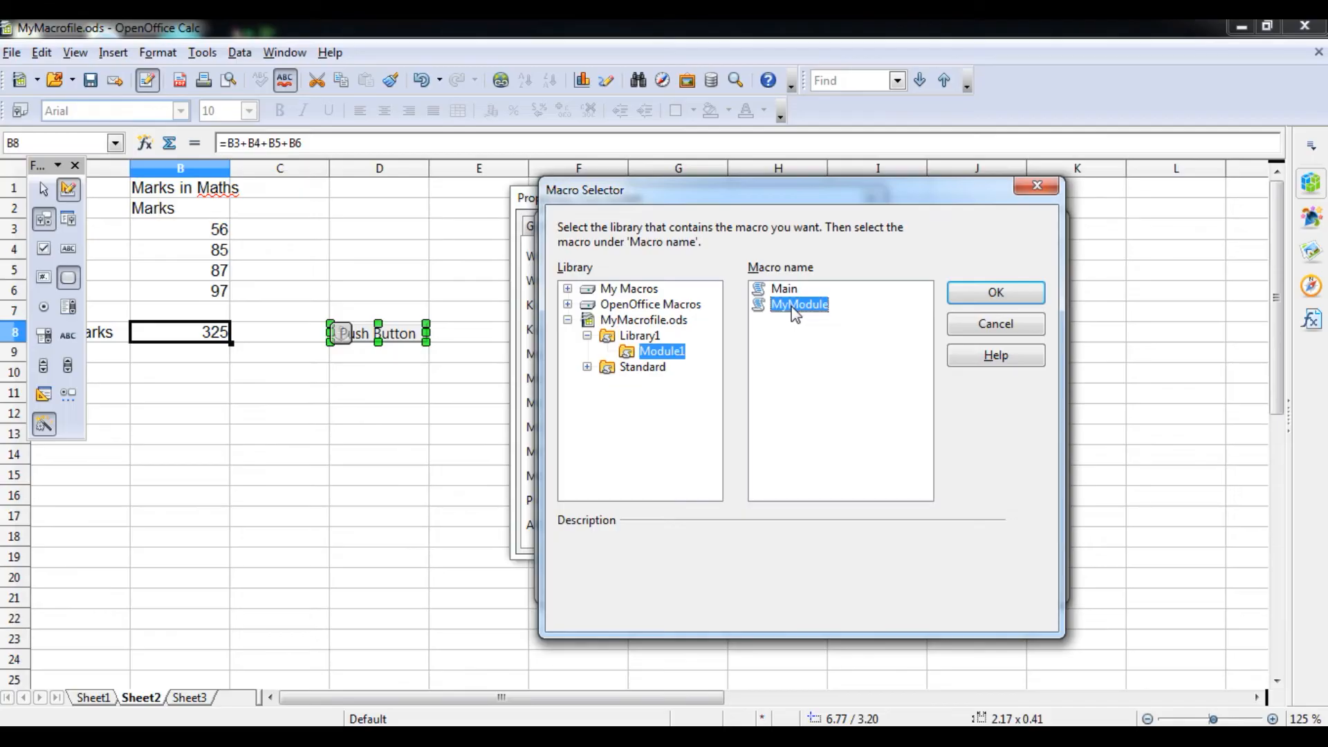
pyautogui.click(967, 293)
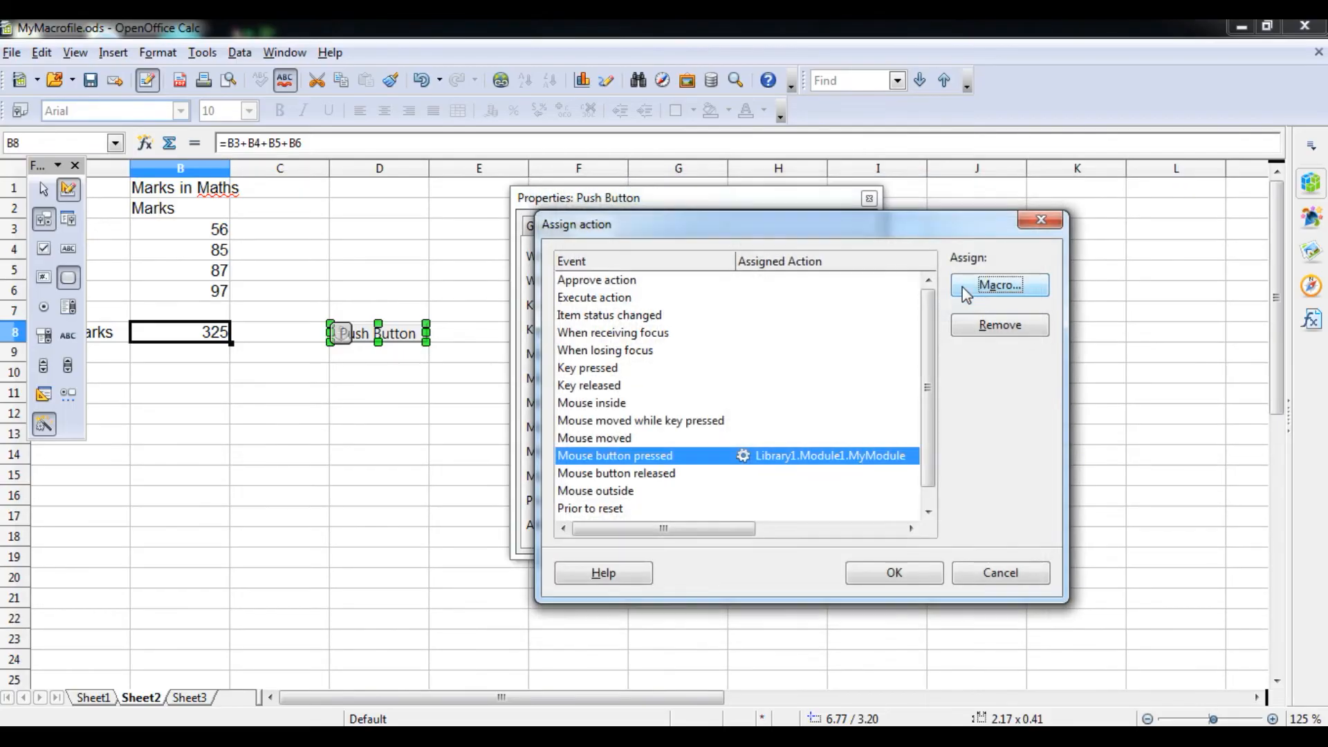
pyautogui.click(895, 574)
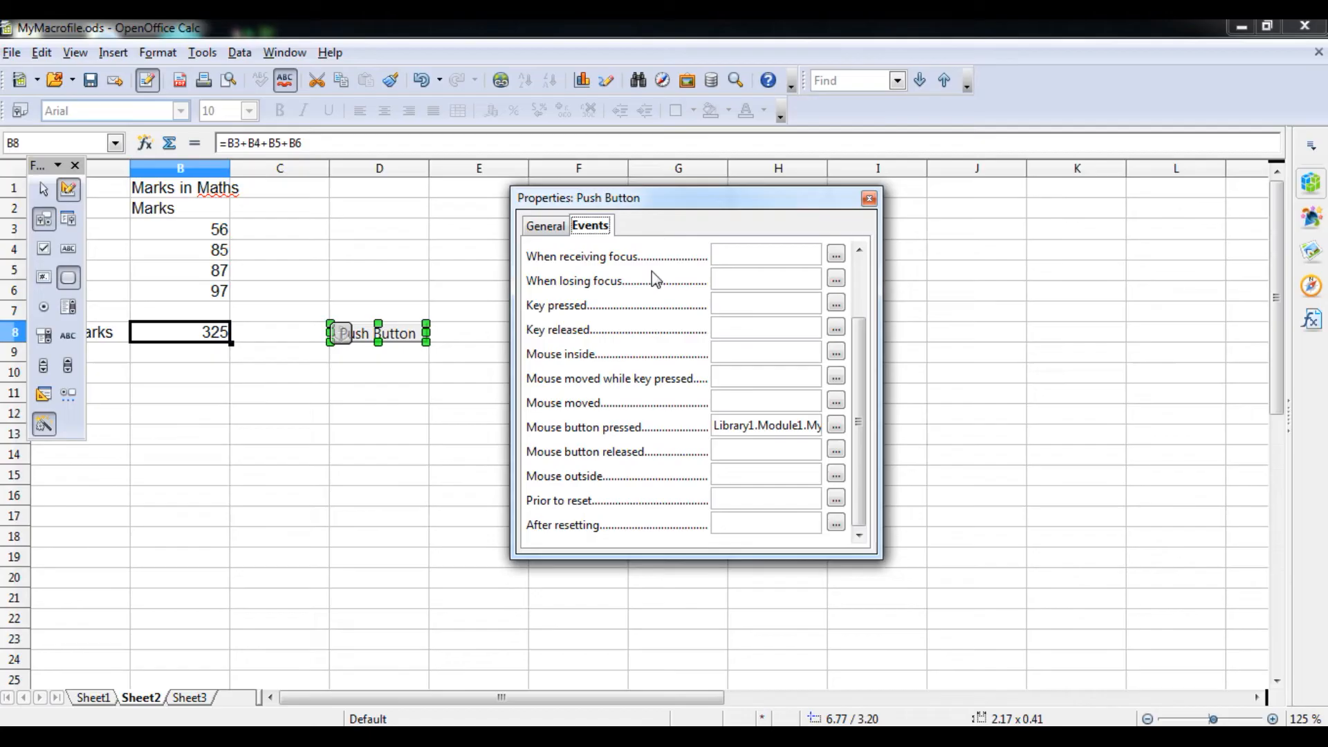
# Step: Change the push button's label to Total in its general properties
pyautogui.click(546, 229)
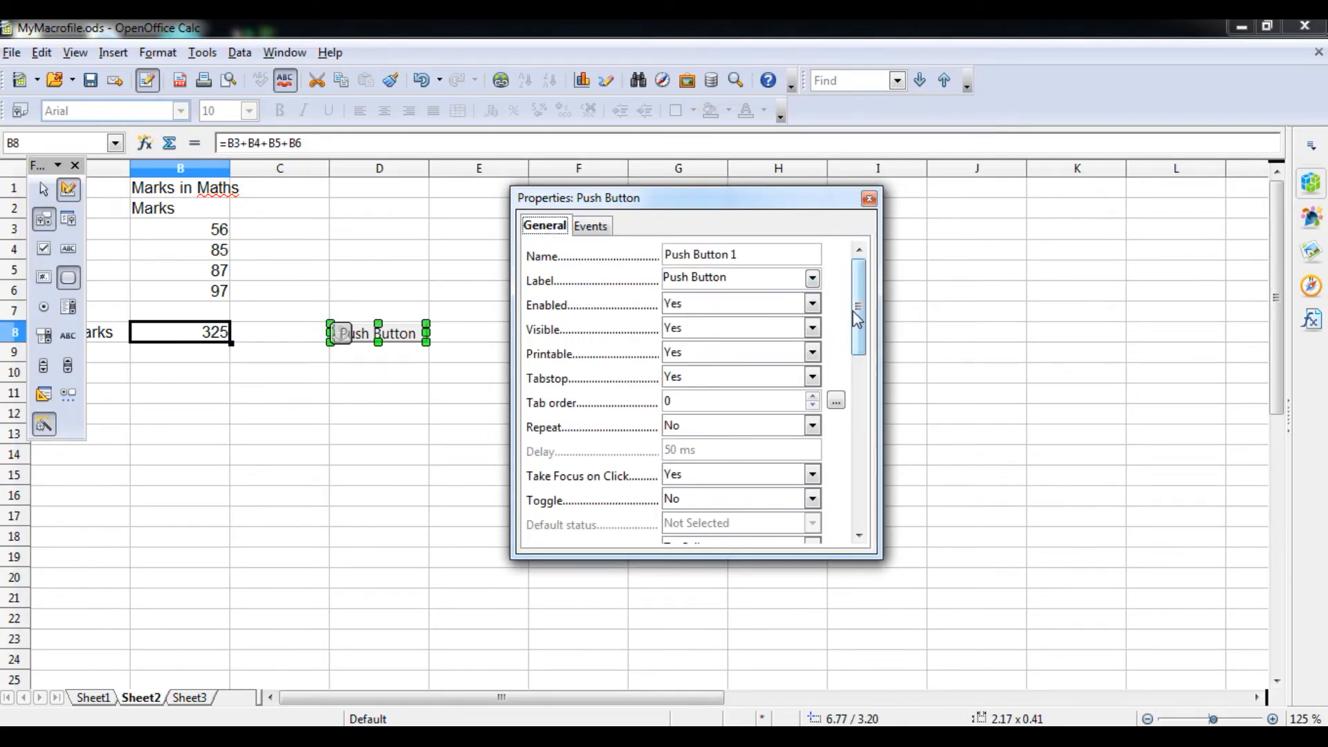
pyautogui.moveTo(858, 312); pyautogui.dragTo(868, 489)
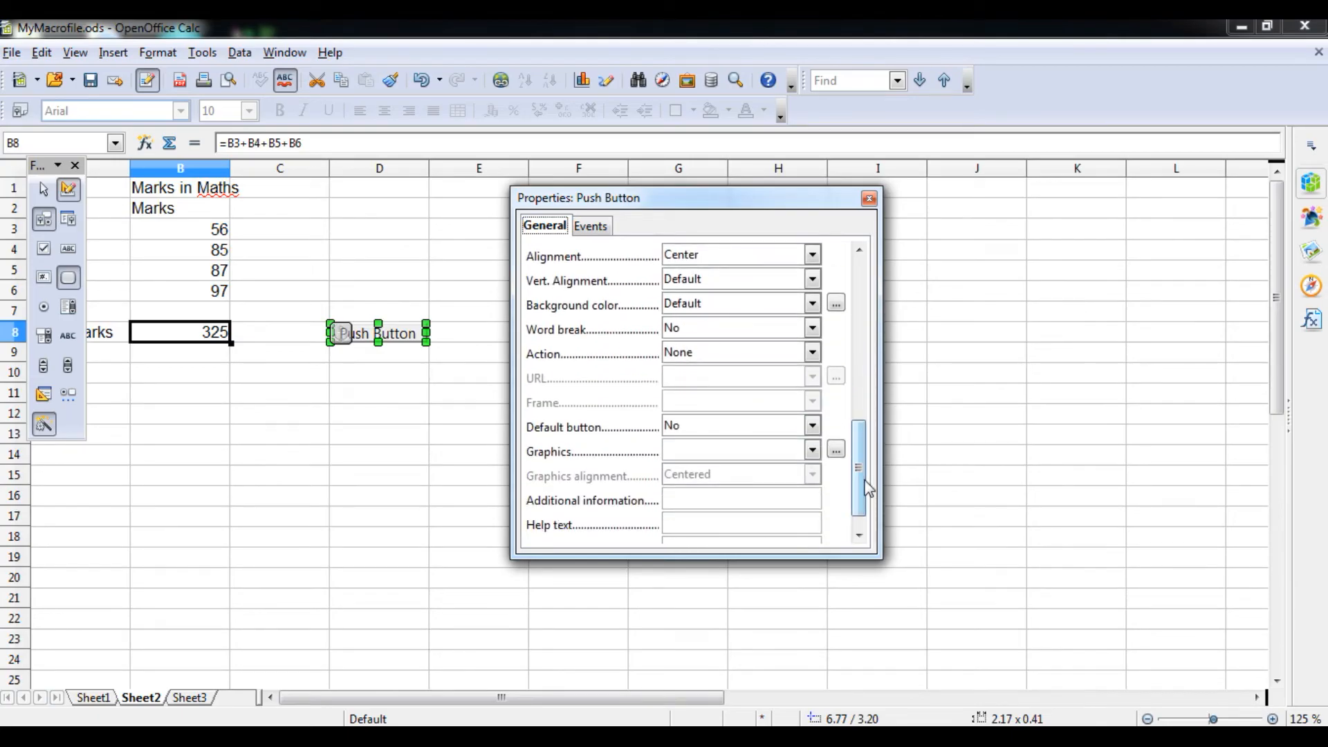
pyautogui.moveTo(868, 490); pyautogui.dragTo(861, 273)
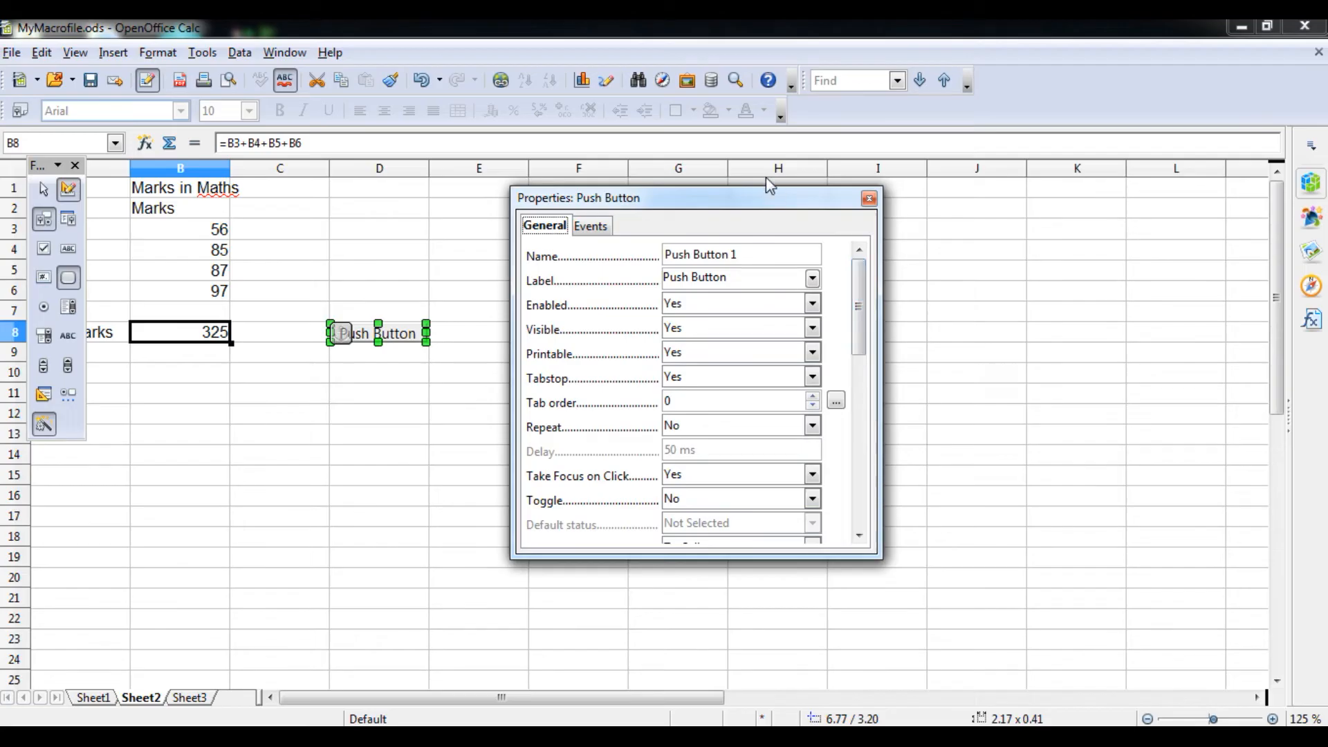
pyautogui.click(748, 262)
pyautogui.press('BackSpace')
pyautogui.press('BackSpace')
pyautogui.press('BackSpace')
pyautogui.press('BackSpace')
pyautogui.press('BackSpace')
pyautogui.press('BackSpace')
pyautogui.press('BackSpace')
pyautogui.press('BackSpace')
pyautogui.press('BackSpace')
pyautogui.press('BackSpace')
pyautogui.write('Total')
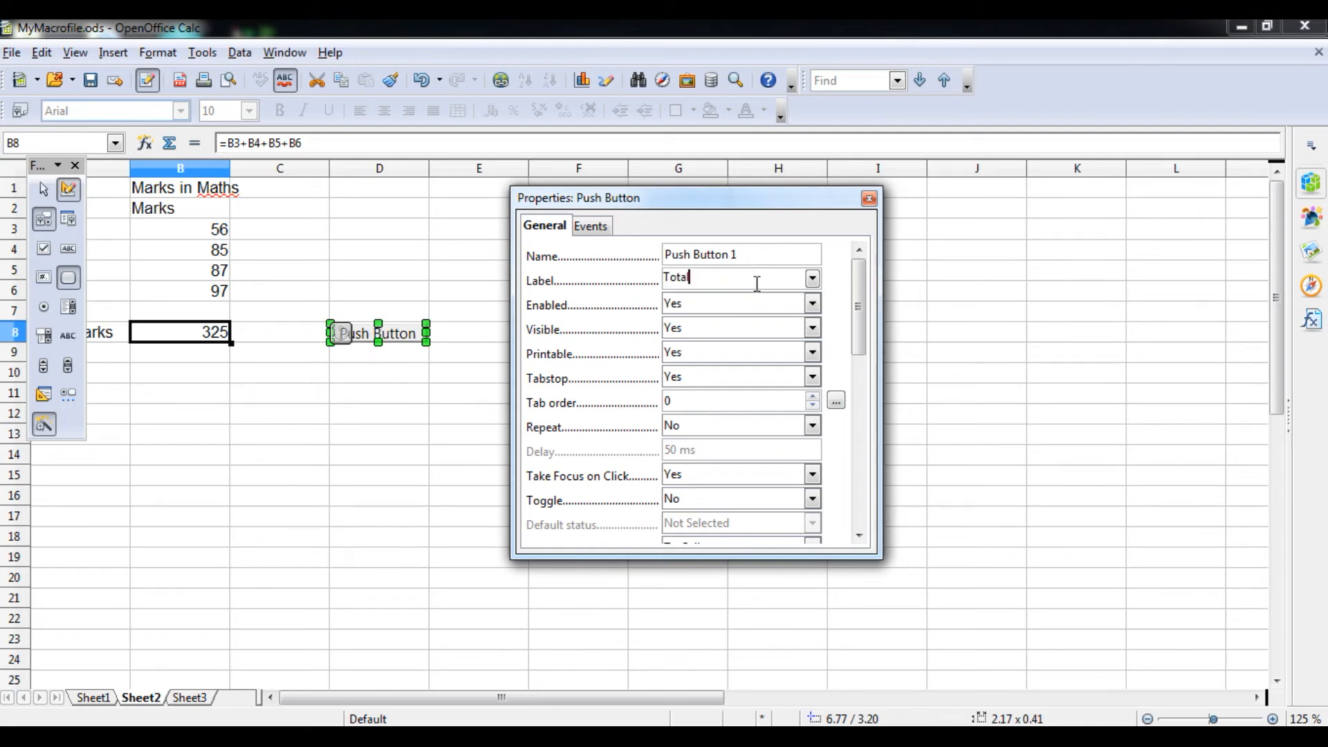
pyautogui.write(' M')
pyautogui.press('BackSpace')
pyautogui.press('BackSpace')
# Step: Turn design mode off and close both the push button's properties and the form controls
pyautogui.click(870, 199)
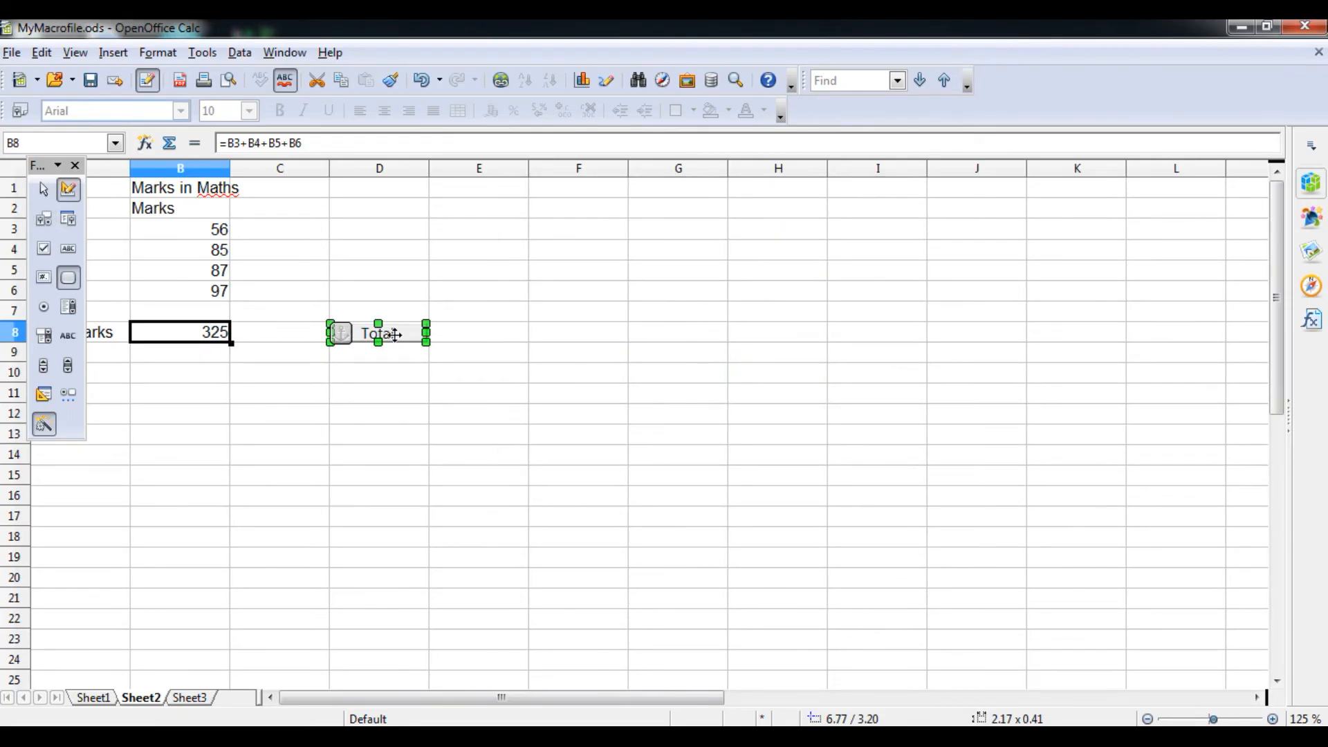
pyautogui.click(68, 189)
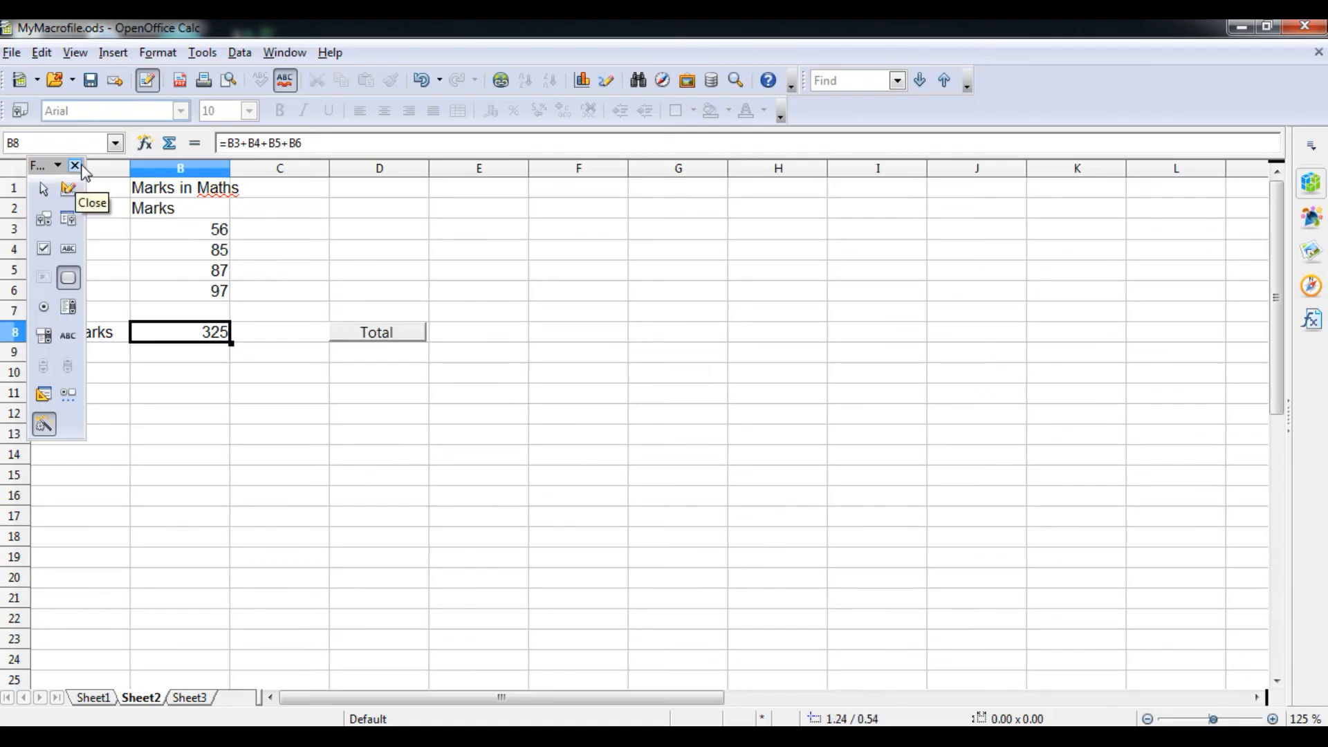
pyautogui.click(76, 166)
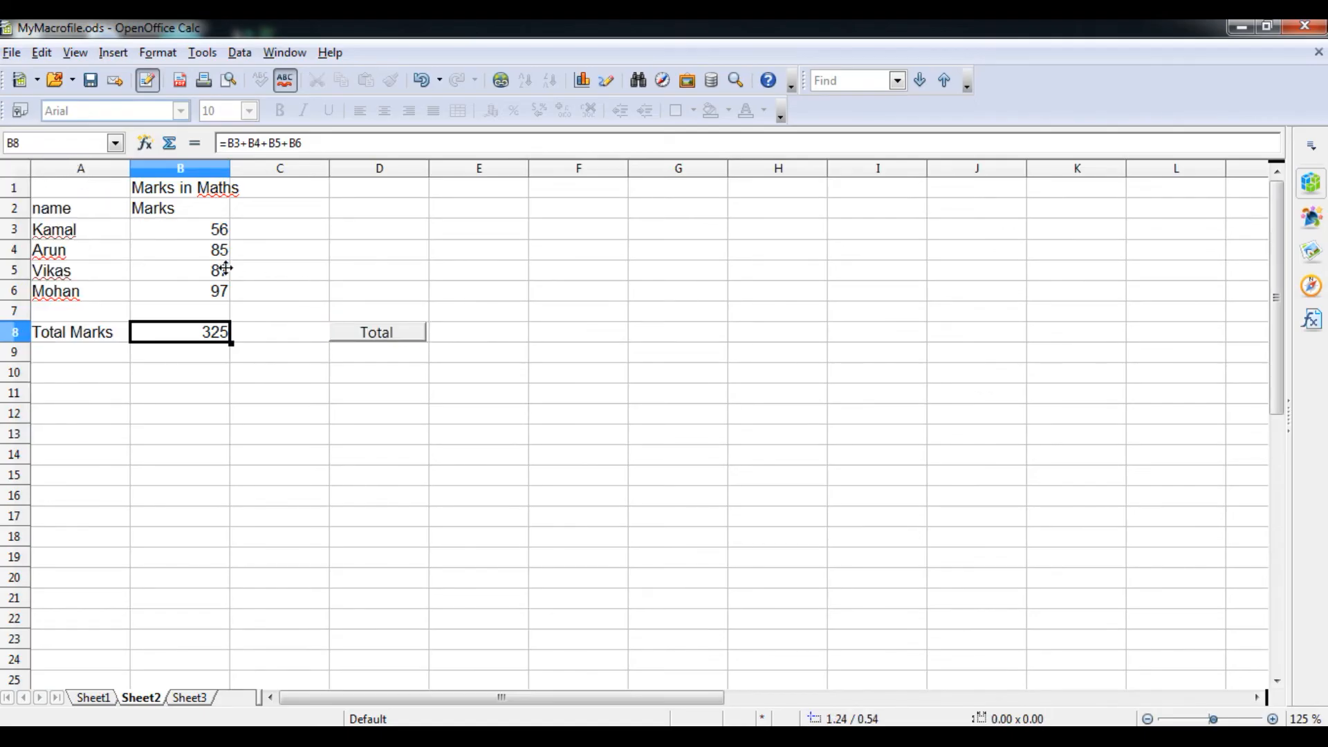
# Step: Set the mark in B6 of Sheet2 to 789 and select Total Marks cell B8
pyautogui.click(225, 292)
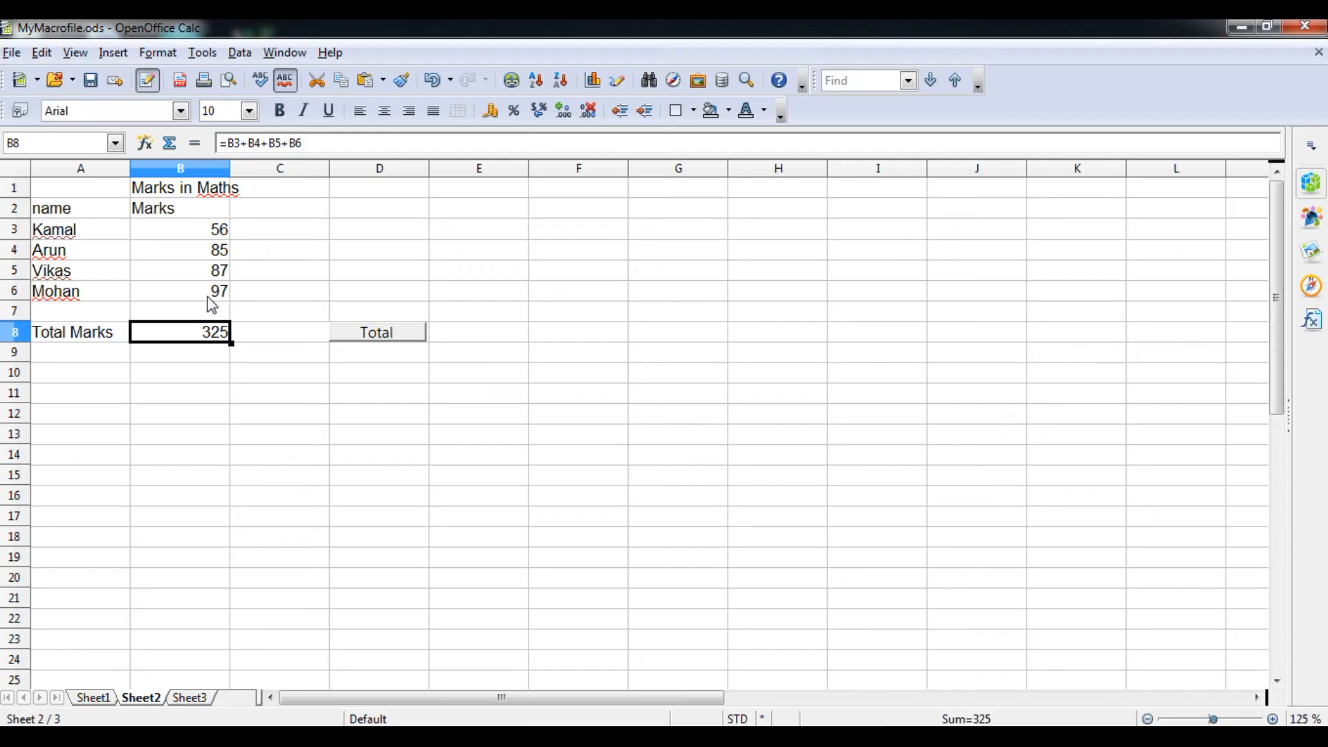
pyautogui.click(208, 296)
pyautogui.write('789')
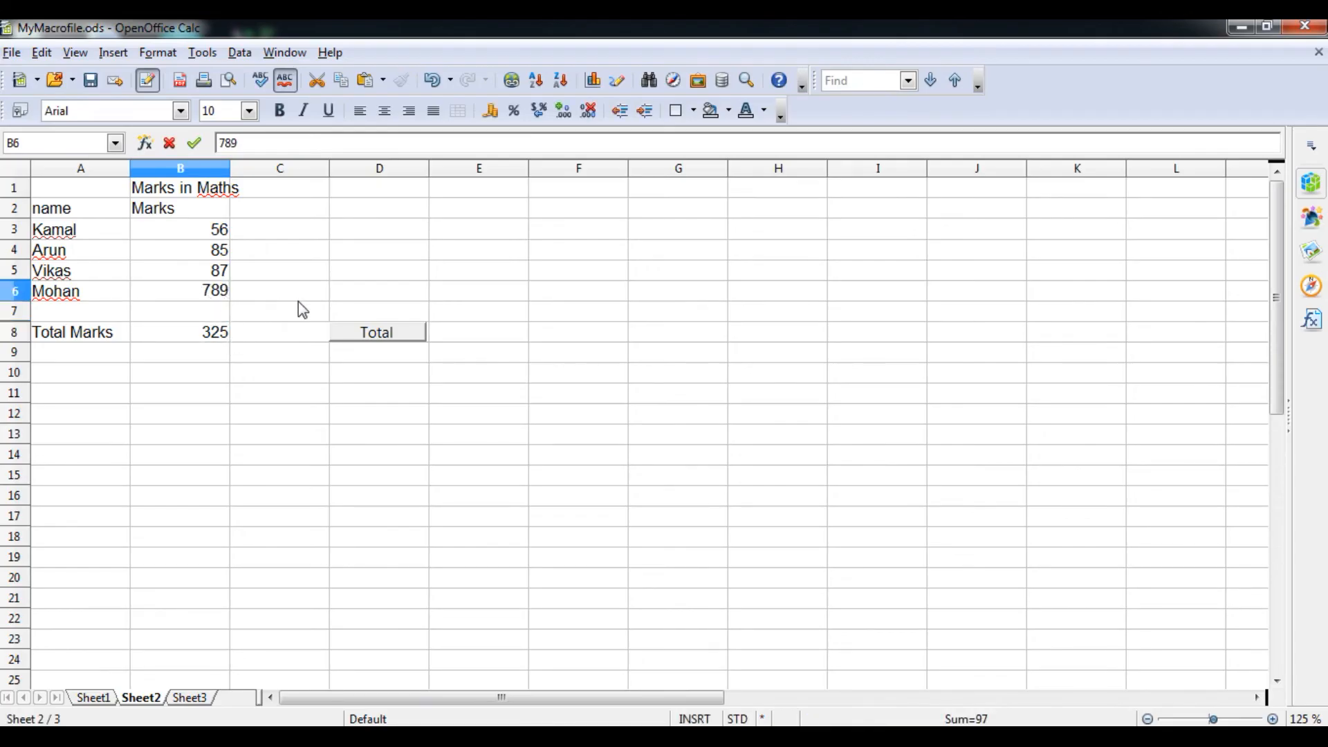
pyautogui.click(302, 309)
pyautogui.click(219, 332)
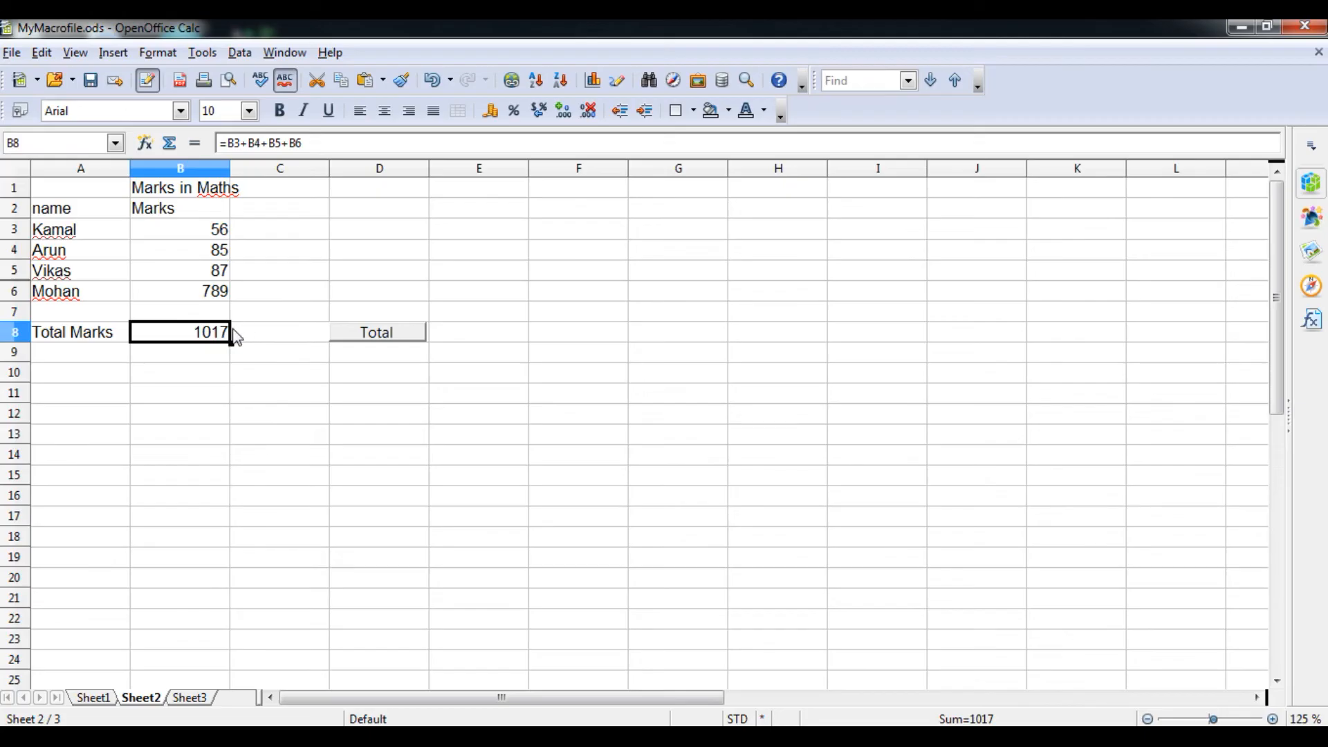
pyautogui.click(376, 337)
# Step: Try to delete only numbers from Total Marks cell B8, with text, date & time, formulas and comments excluded
pyautogui.press('BackSpace')
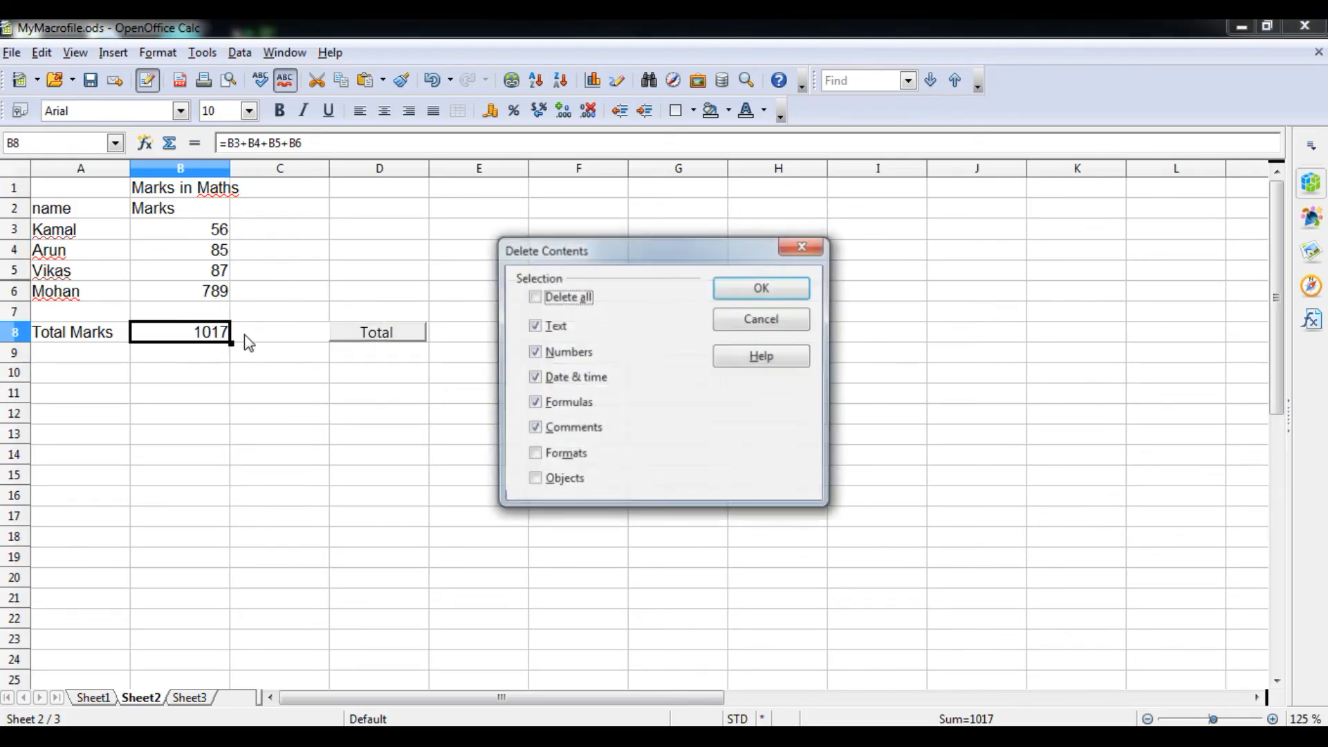
pyautogui.click(542, 332)
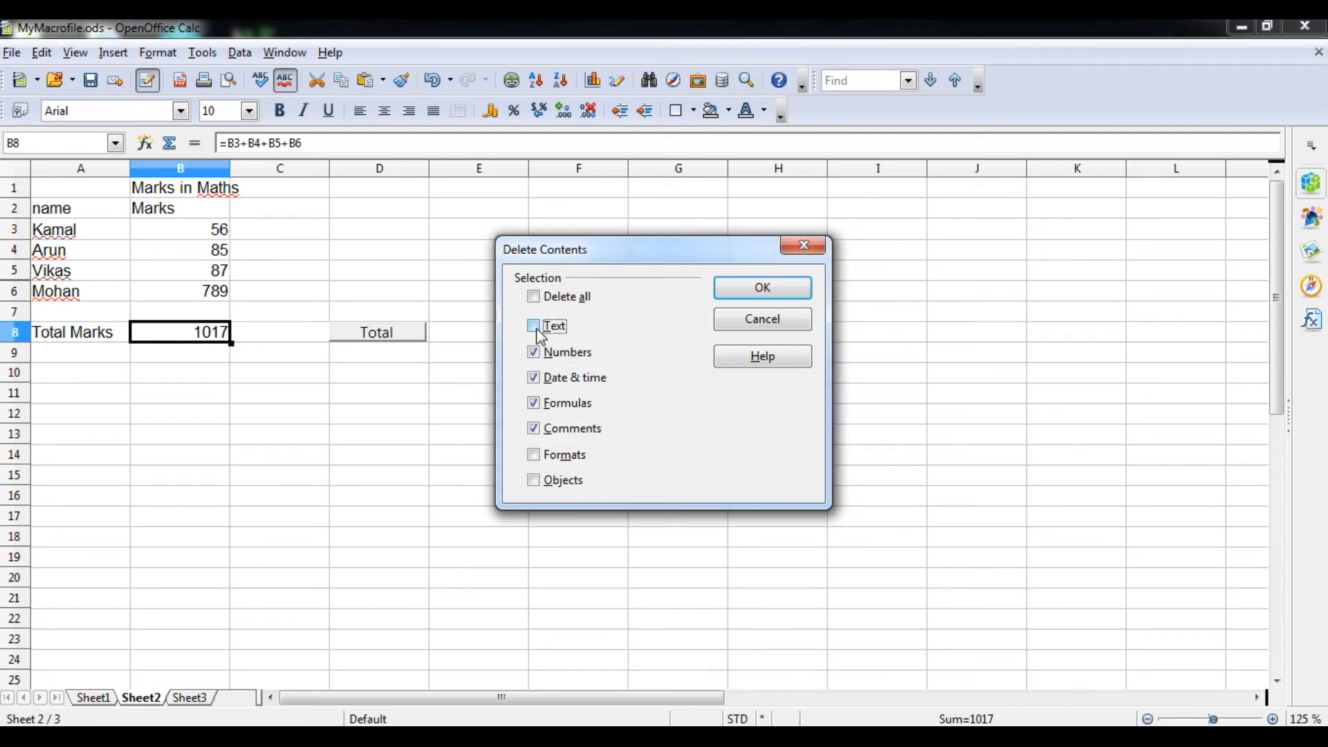
pyautogui.click(535, 379)
pyautogui.click(534, 404)
pyautogui.click(539, 429)
pyautogui.click(742, 291)
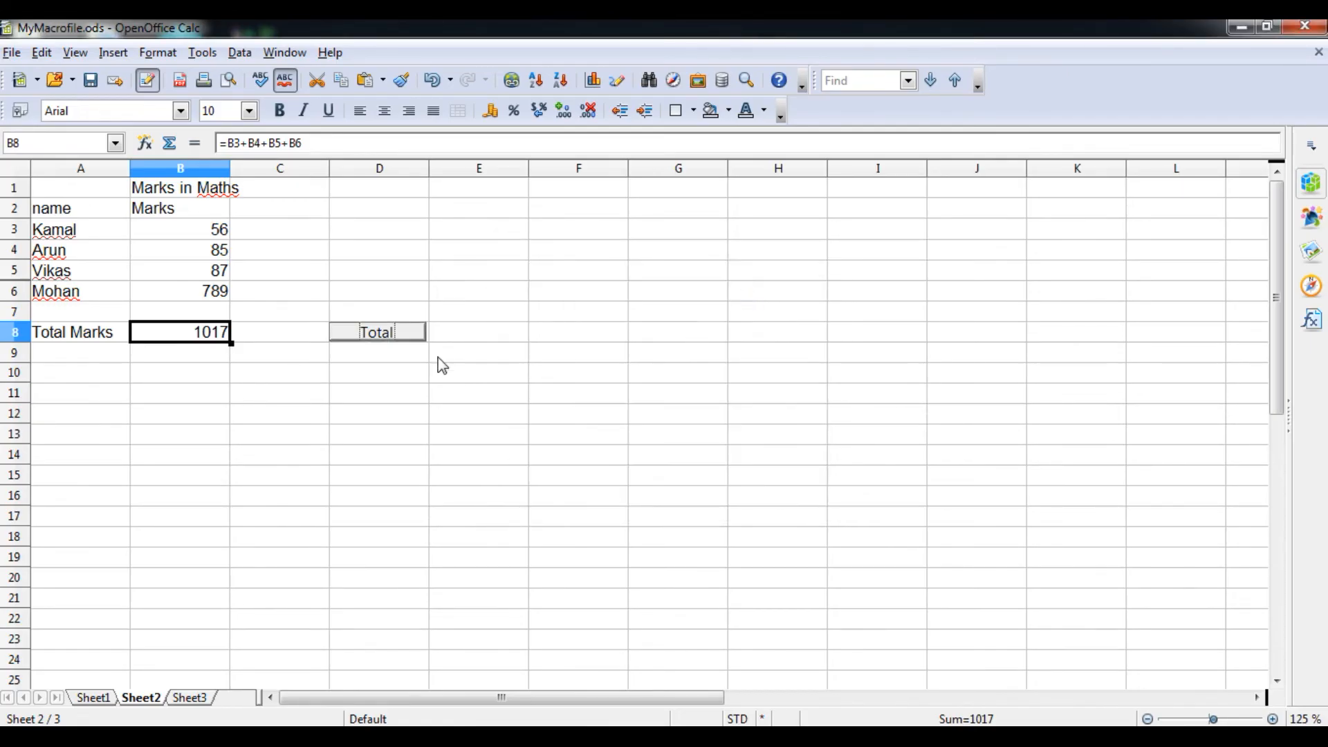
# Step: Set the marks in B5 to 23 and B3 to 32, running the macro with the Total push button after each change
pyautogui.click(218, 277)
pyautogui.write('23')
pyautogui.click(386, 335)
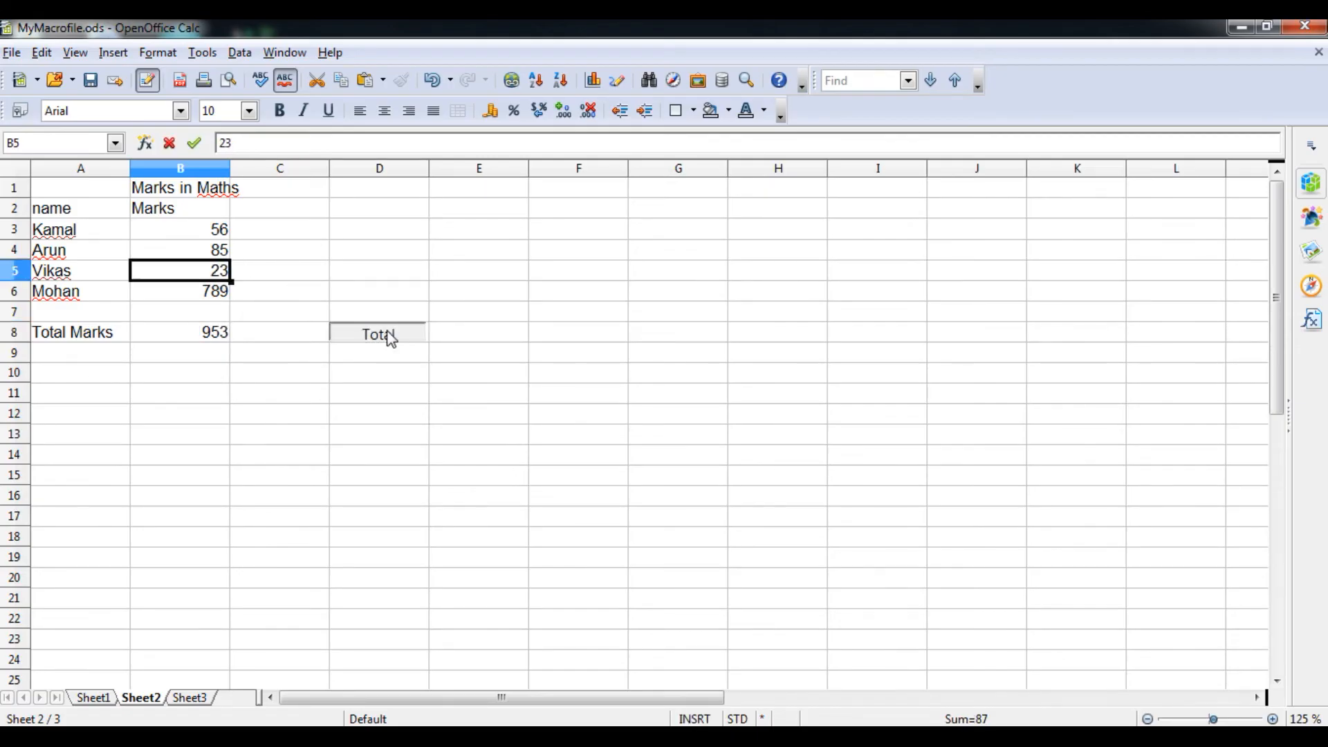
pyautogui.click(218, 235)
pyautogui.write('32')
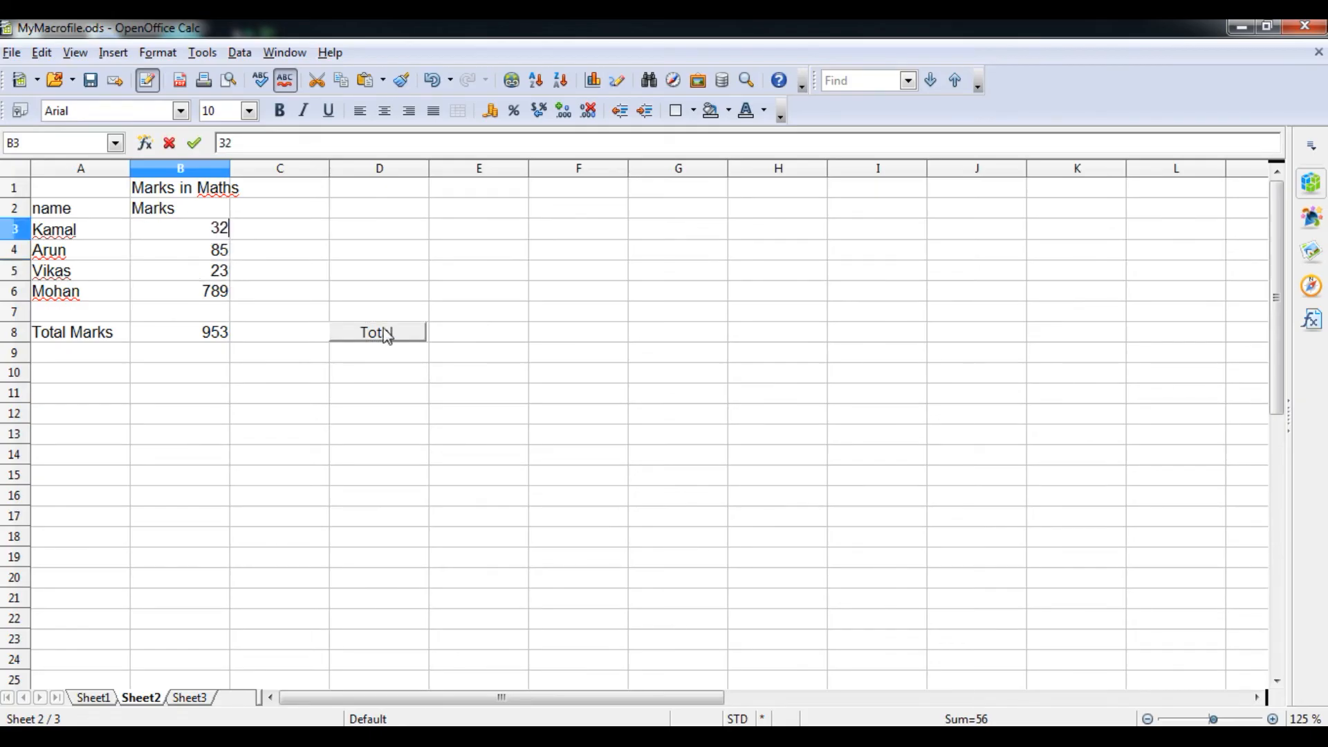
pyautogui.click(395, 334)
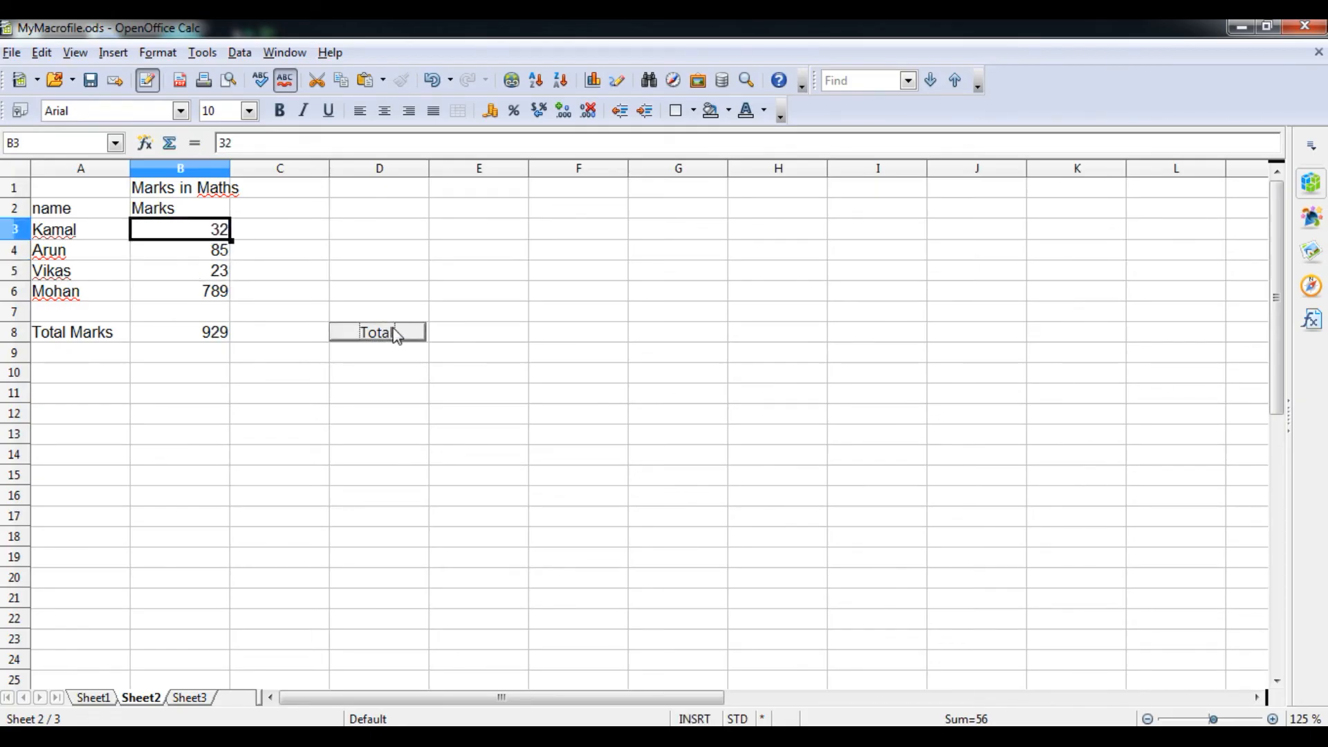
# Step: Set the marks in B6 to 1 and B5 to 443, running the macro with the Total push button after each change
pyautogui.click(201, 291)
pyautogui.write('1')
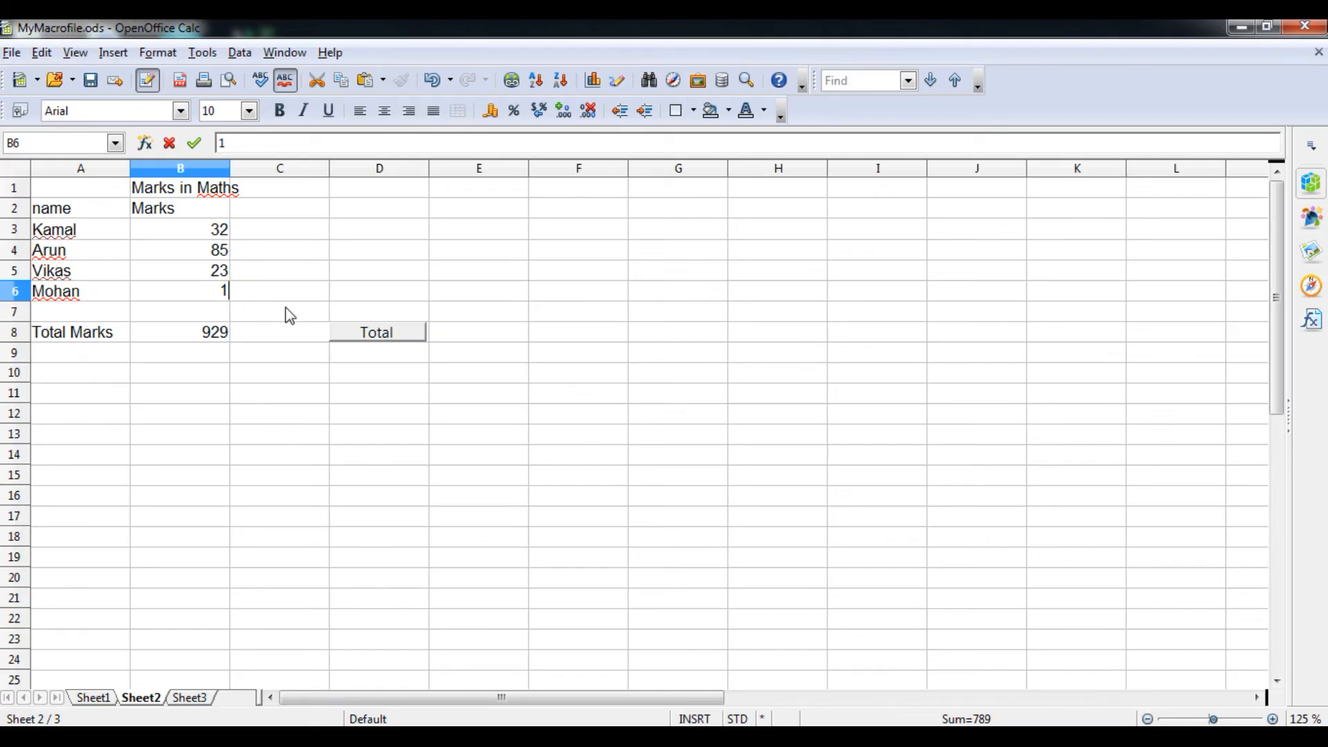
pyautogui.click(366, 334)
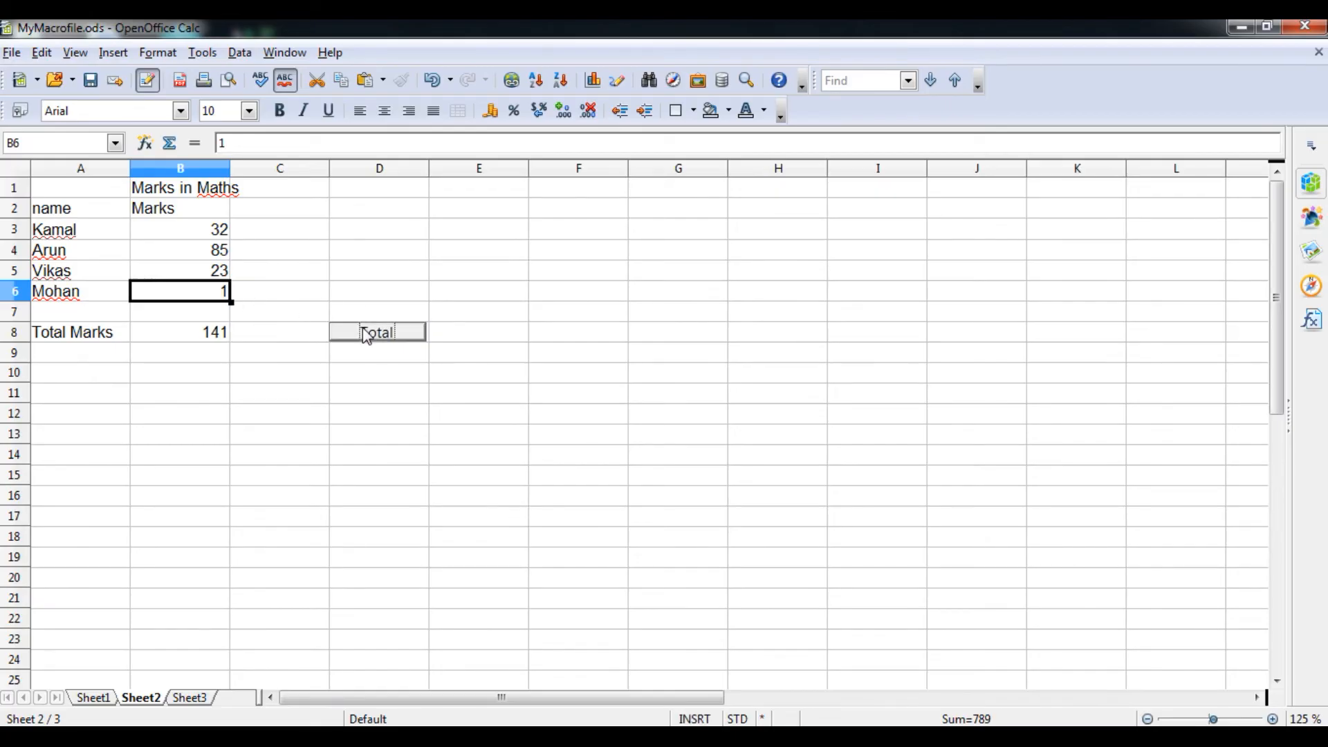
pyautogui.click(222, 277)
pyautogui.write('443')
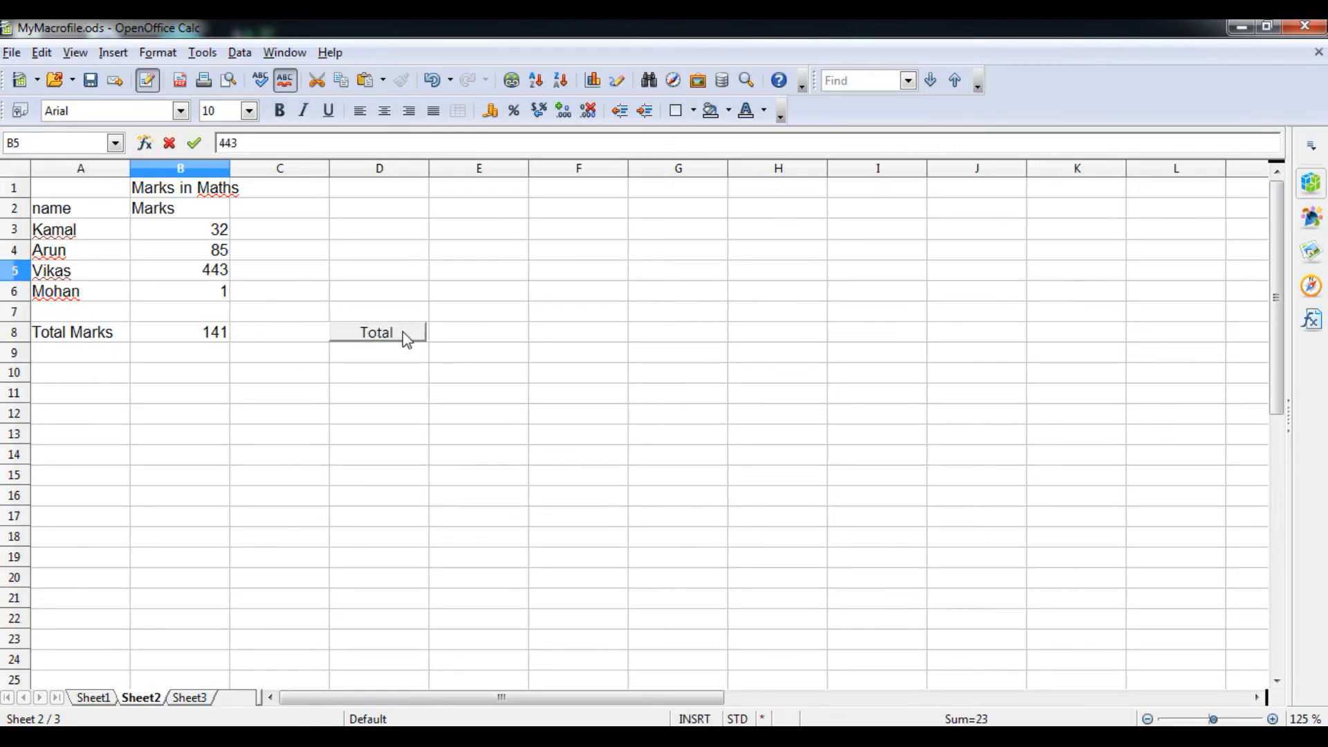
pyautogui.click(403, 332)
# Step: Set the marks in B4 to 76 and B3 to 9, running the macro with the Total push button after each change
pyautogui.press('Up')
pyautogui.write('76')
pyautogui.click(363, 333)
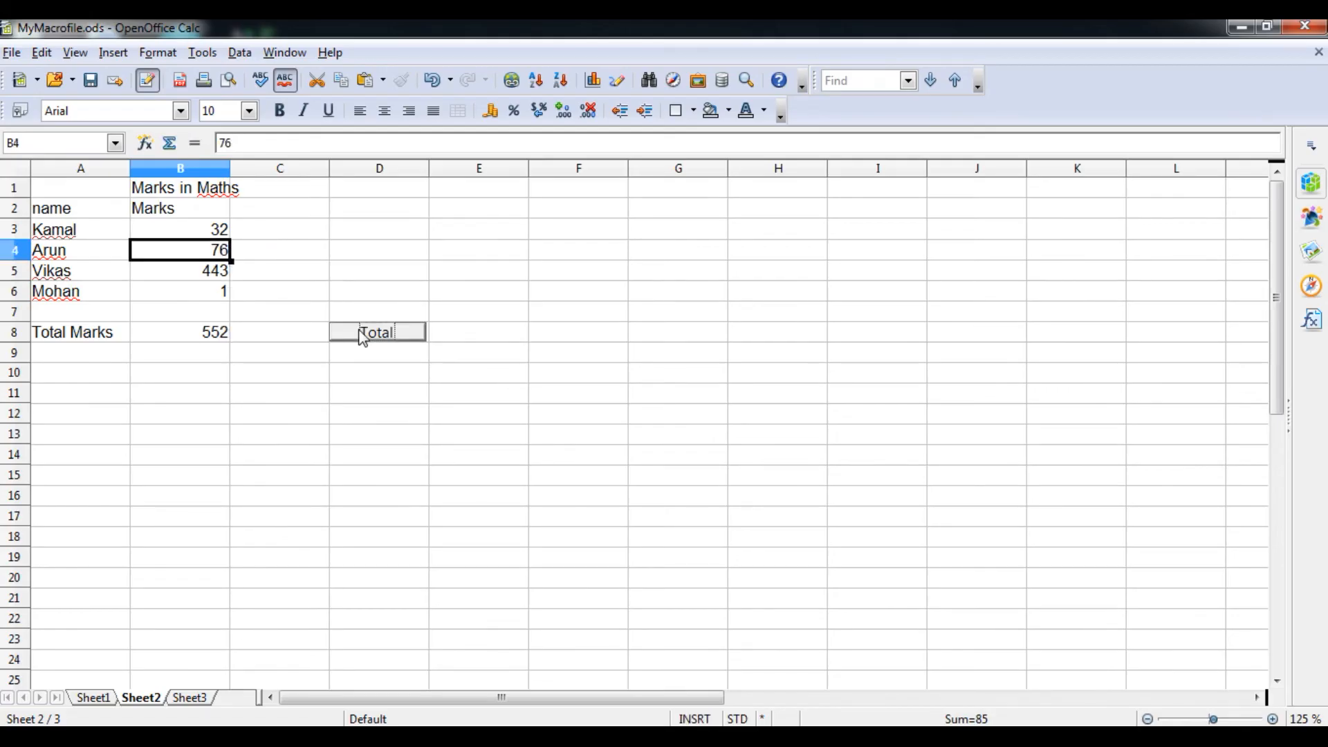
pyautogui.click(219, 238)
pyautogui.write('9p')
pyautogui.press('BackSpace')
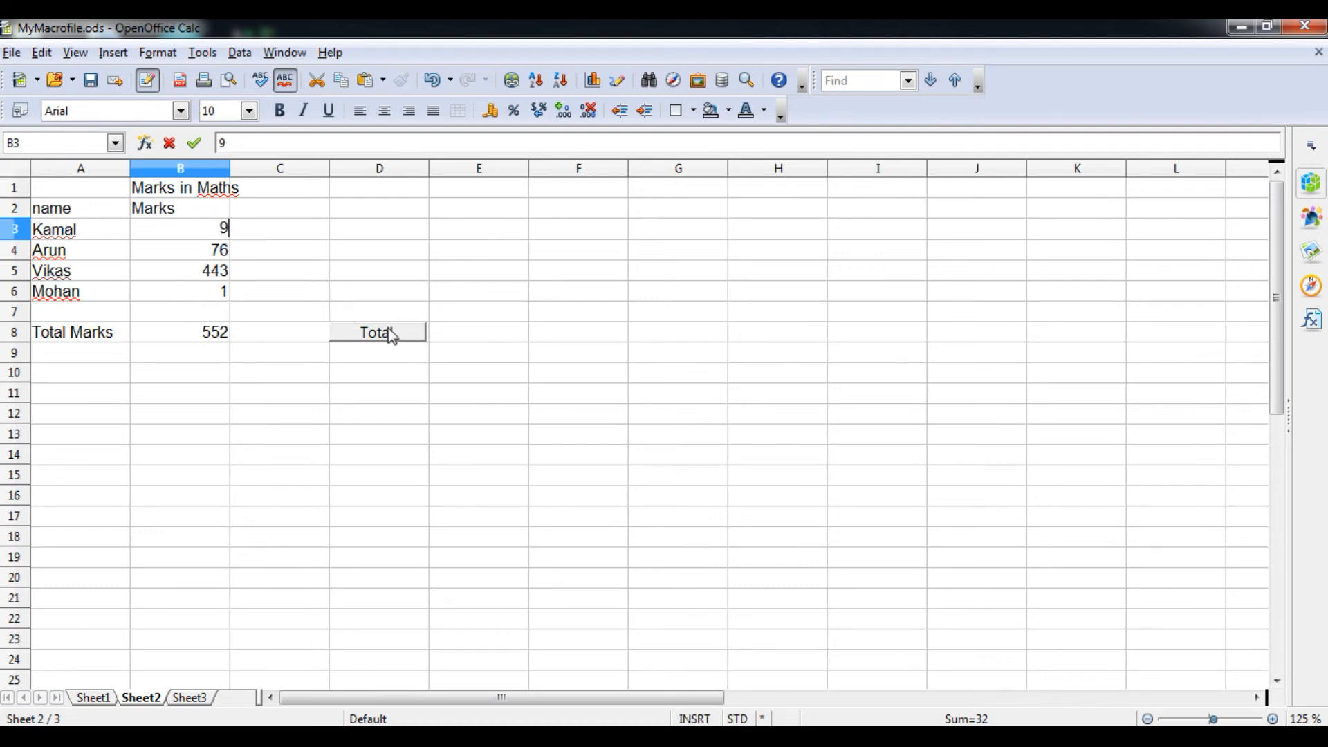
pyautogui.click(392, 336)
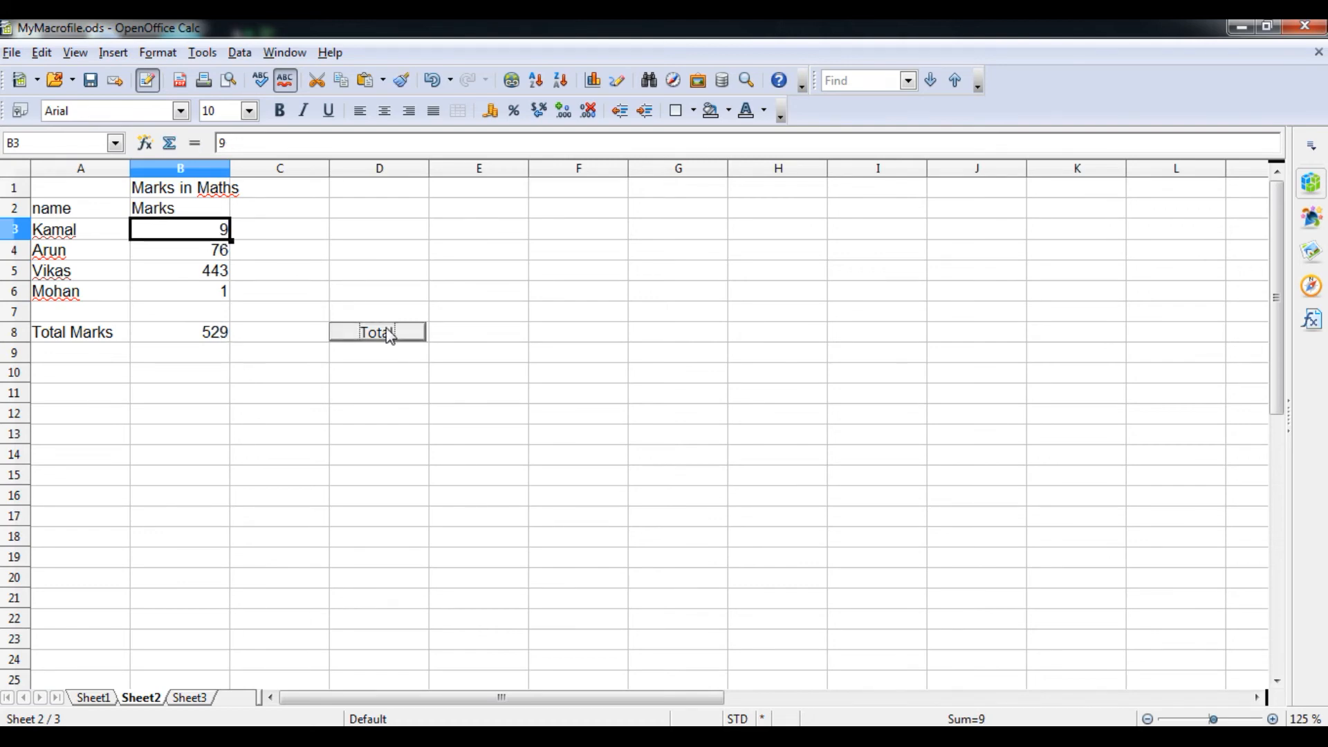
# Step: Set the marks in B5 to 78 and run the macro with the Total push button
pyautogui.click(211, 270)
pyautogui.write('78')
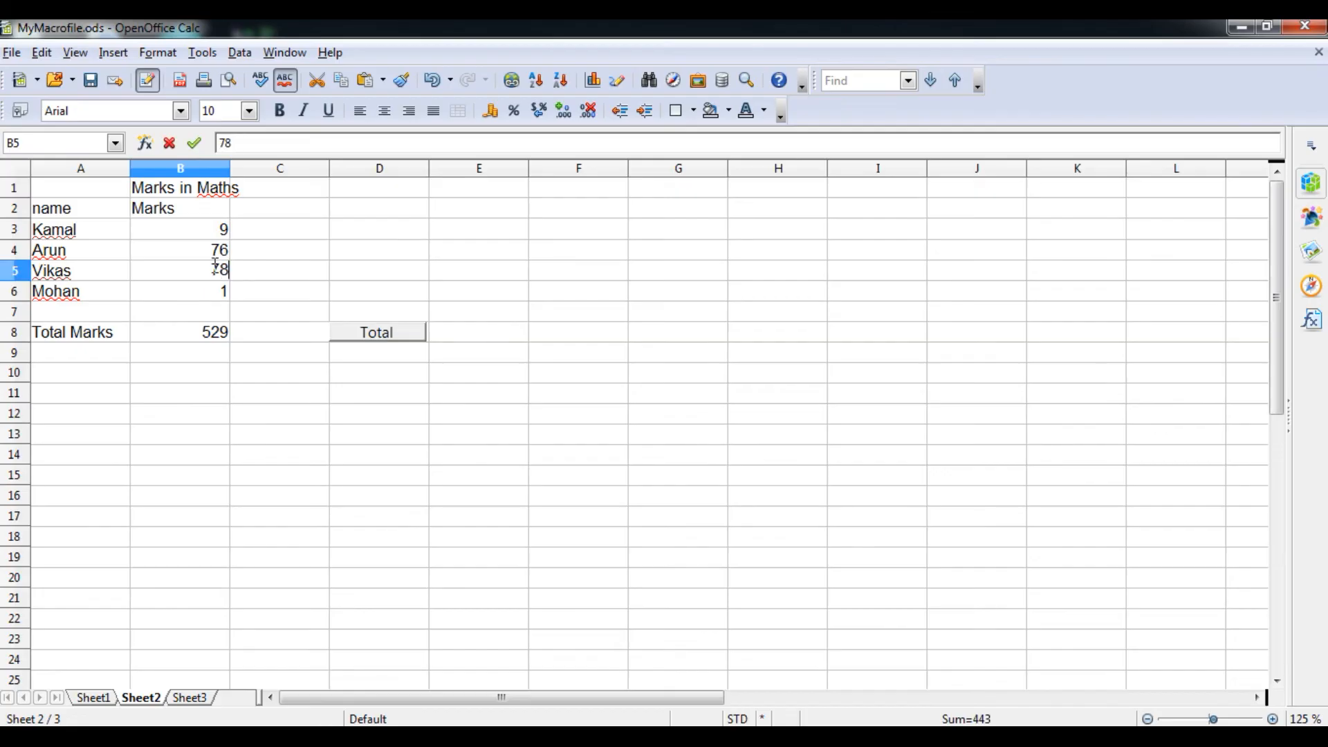
pyautogui.click(382, 335)
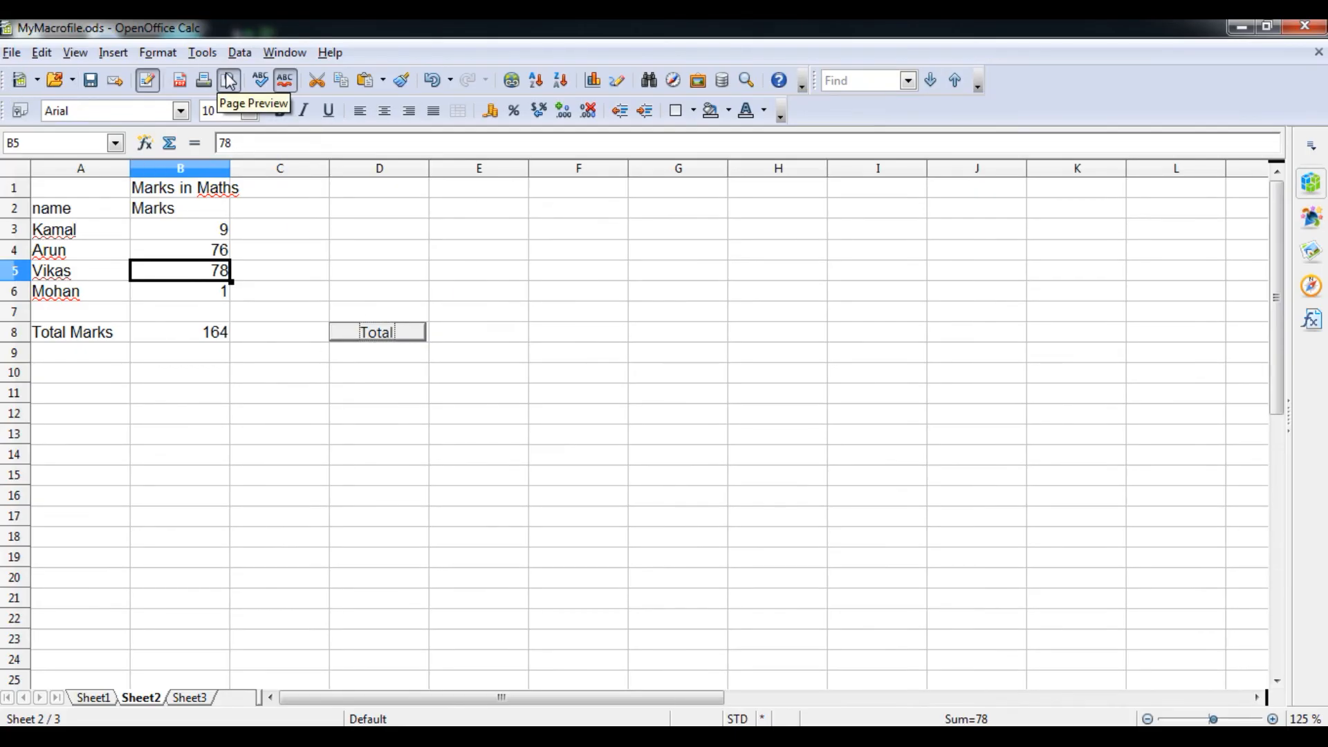
# Step: Add the MyModule macro from MyMacrofile.ods, Library1, Module1 as a command on the Standard toolbar
pyautogui.click(88, 60)
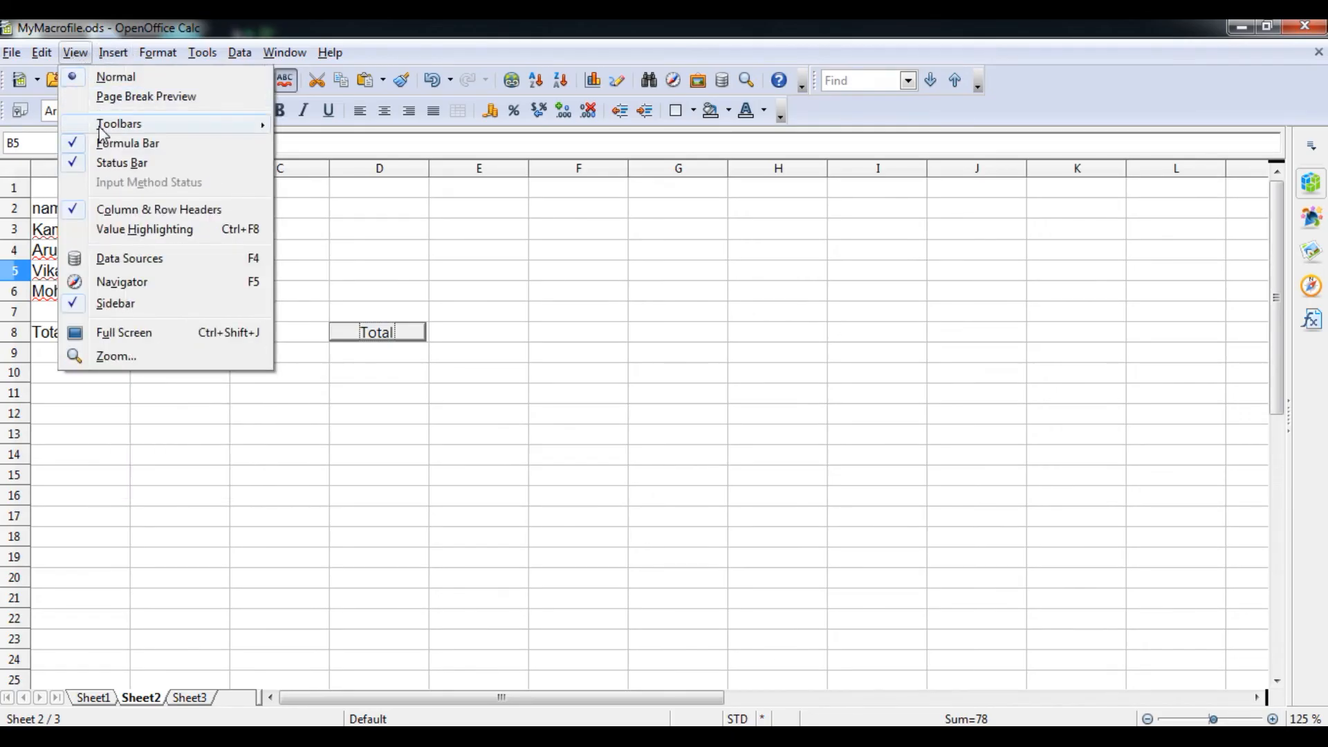
pyautogui.moveTo(100, 128)
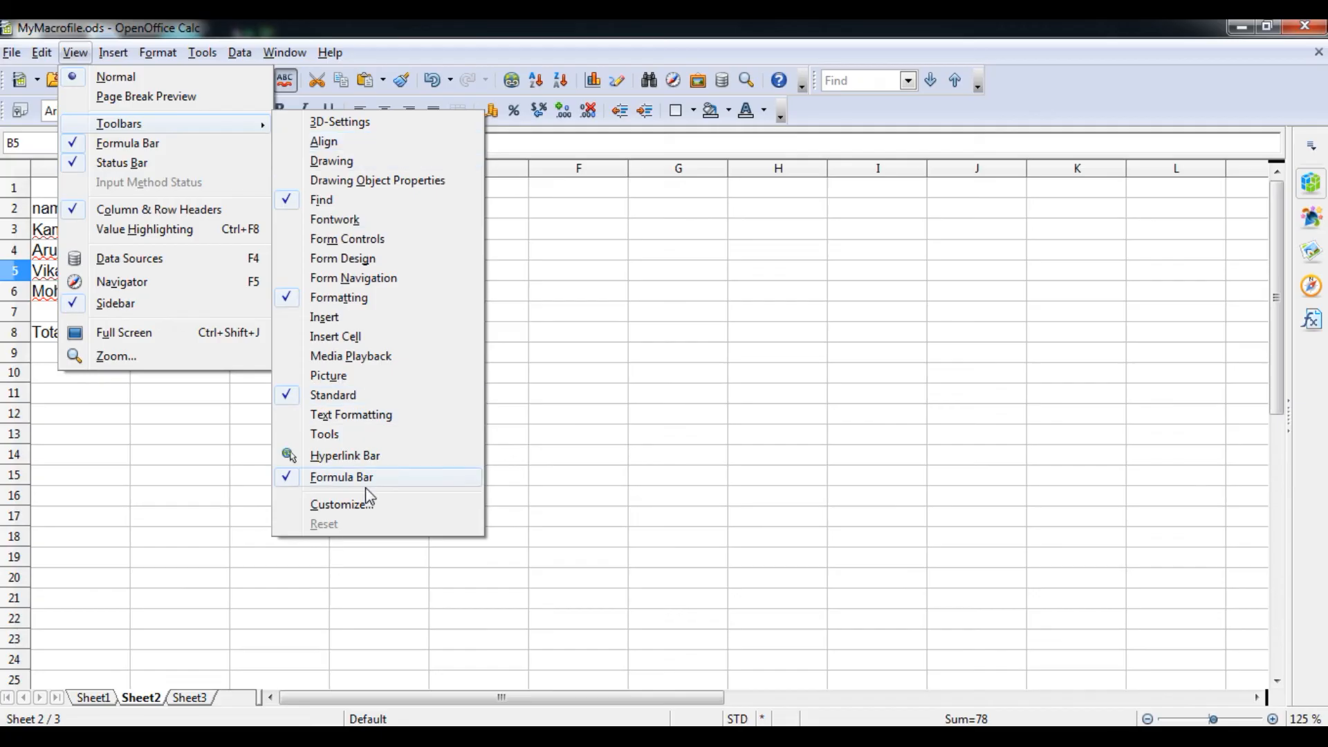
pyautogui.click(363, 510)
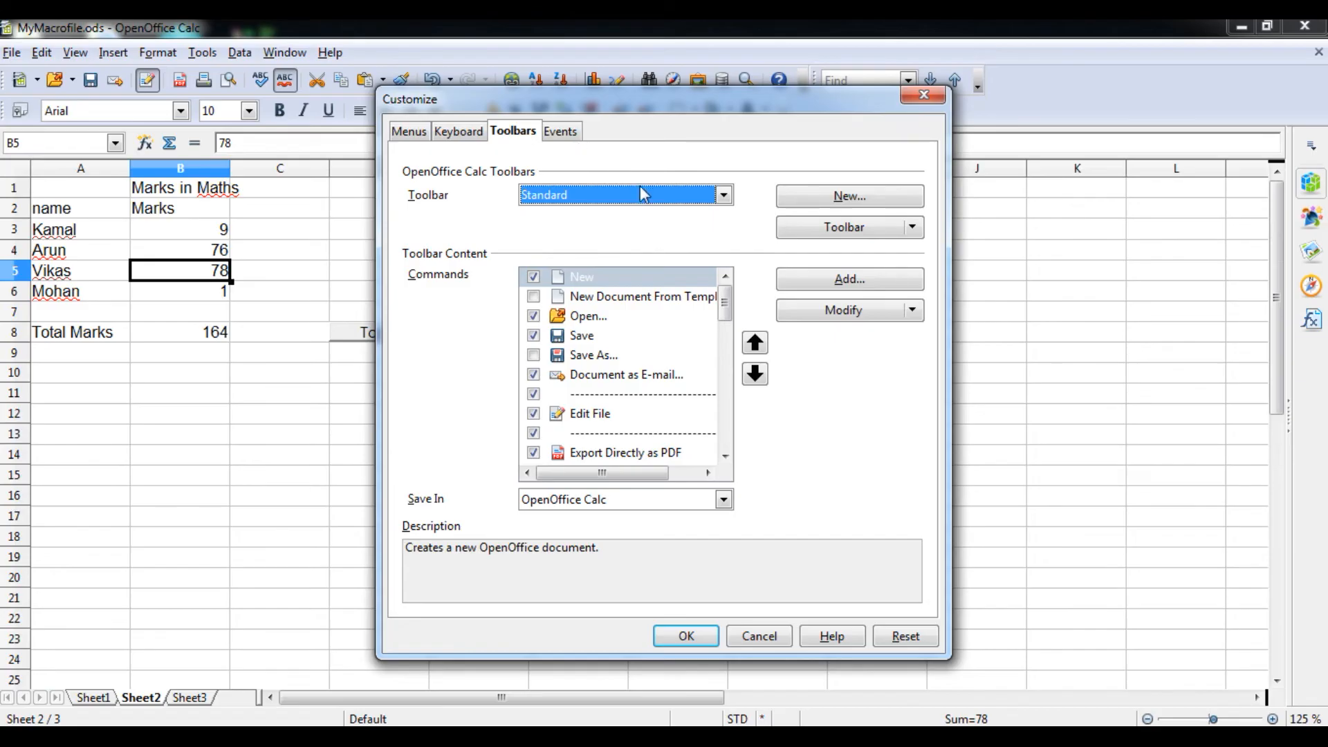
pyautogui.click(823, 281)
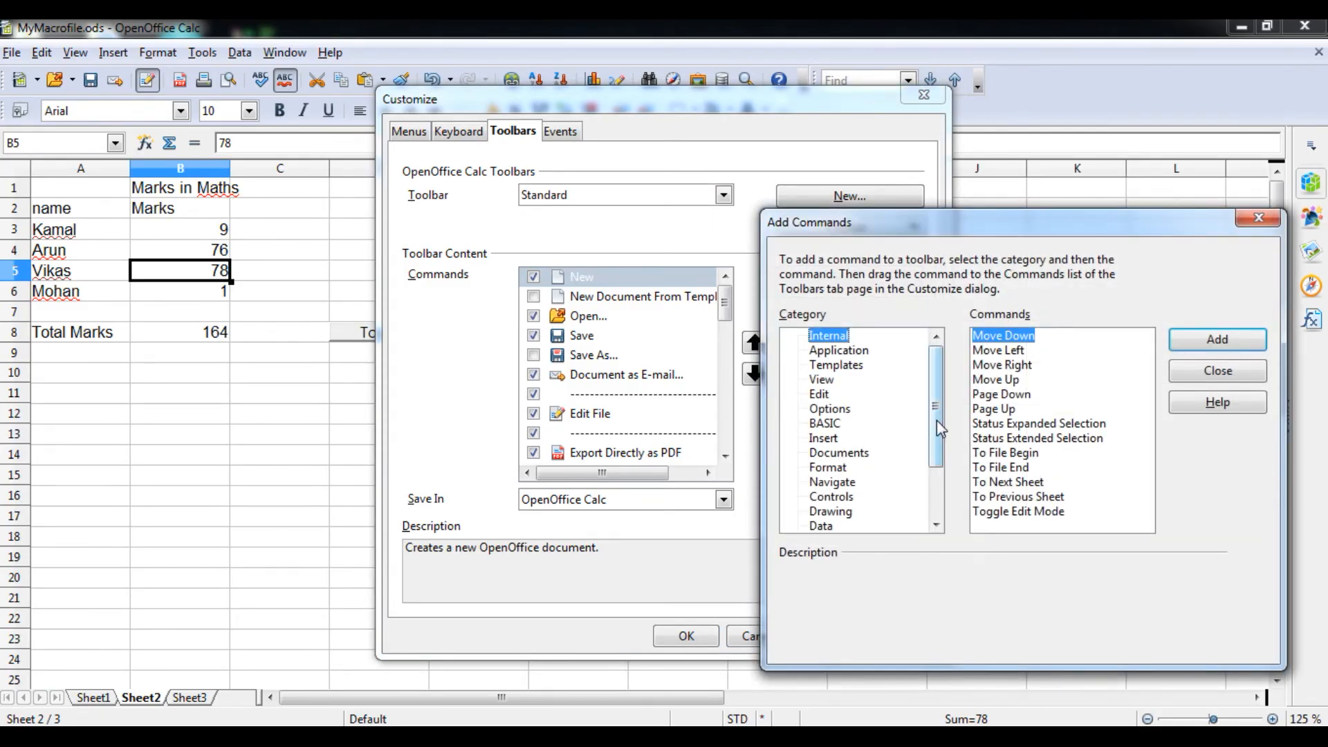
pyautogui.moveTo(937, 421); pyautogui.dragTo(939, 505)
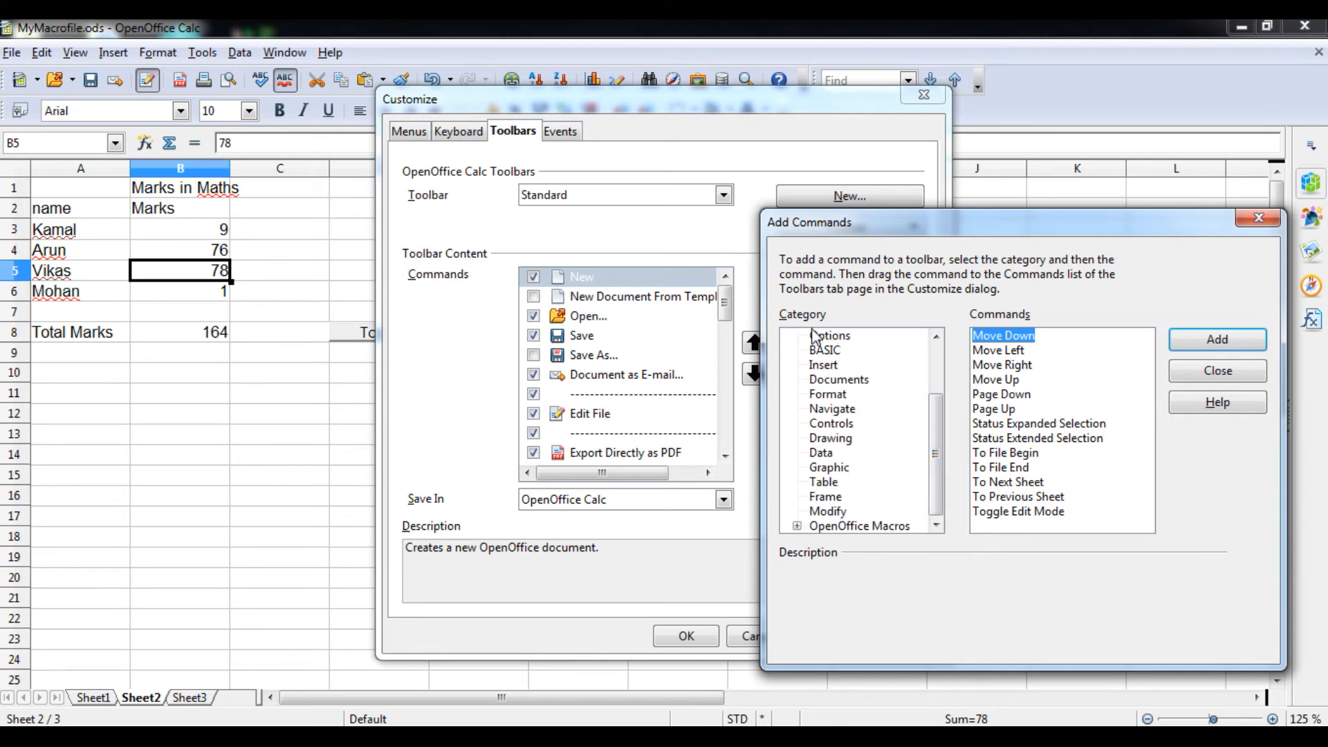
pyautogui.click(797, 526)
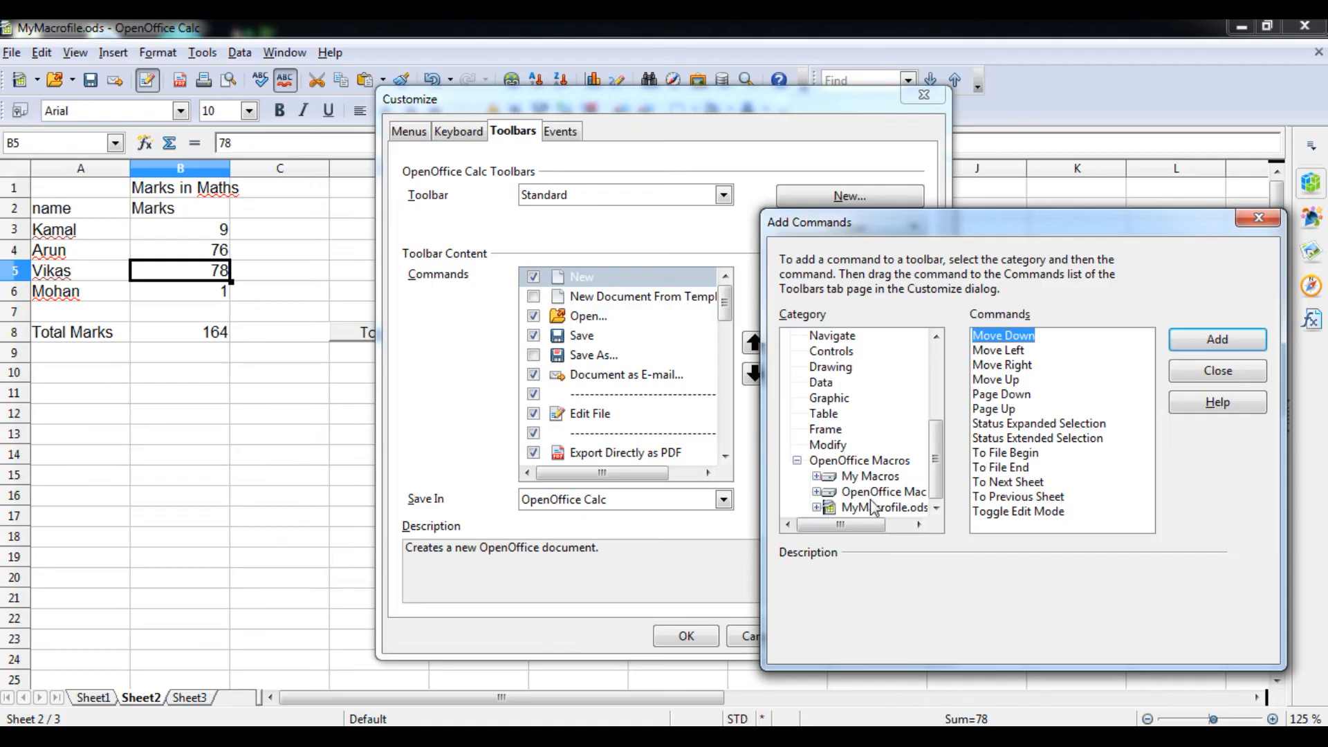
pyautogui.click(818, 508)
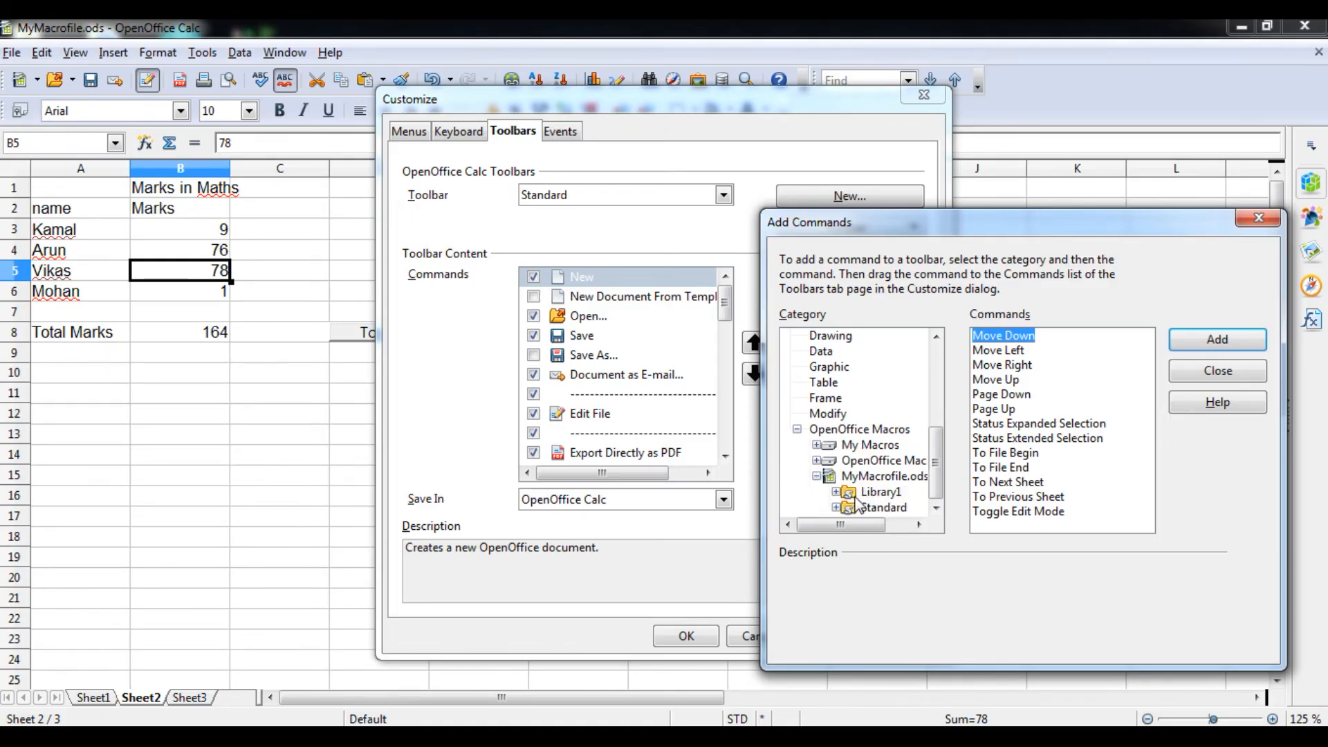
pyautogui.click(837, 492)
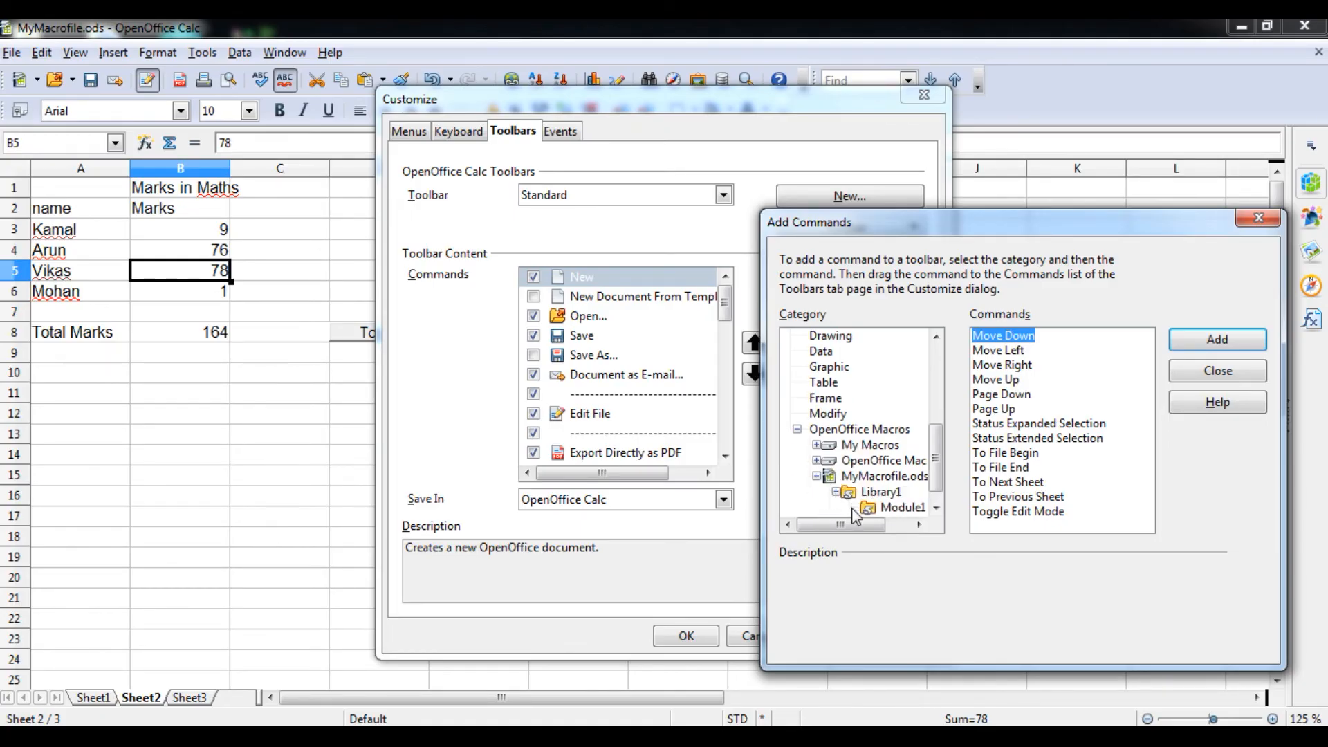
pyautogui.click(889, 510)
pyautogui.click(1027, 354)
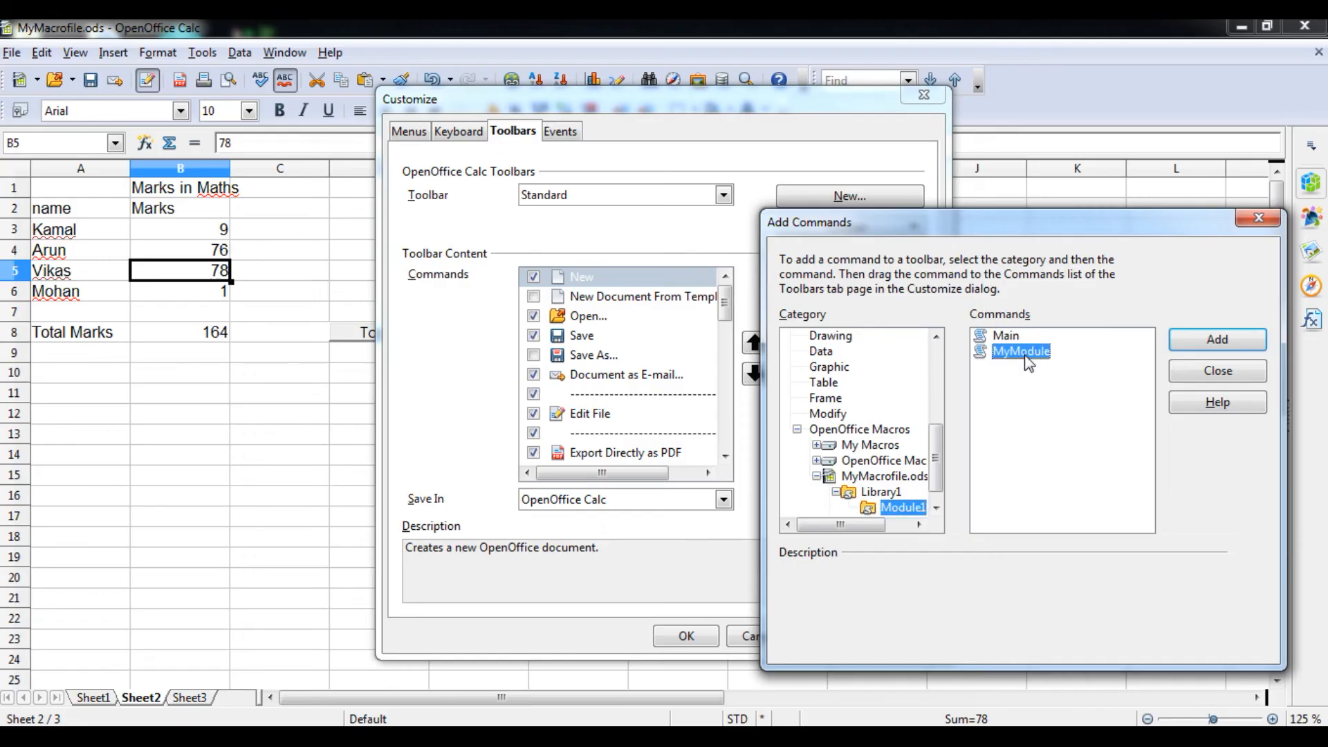
pyautogui.click(1218, 341)
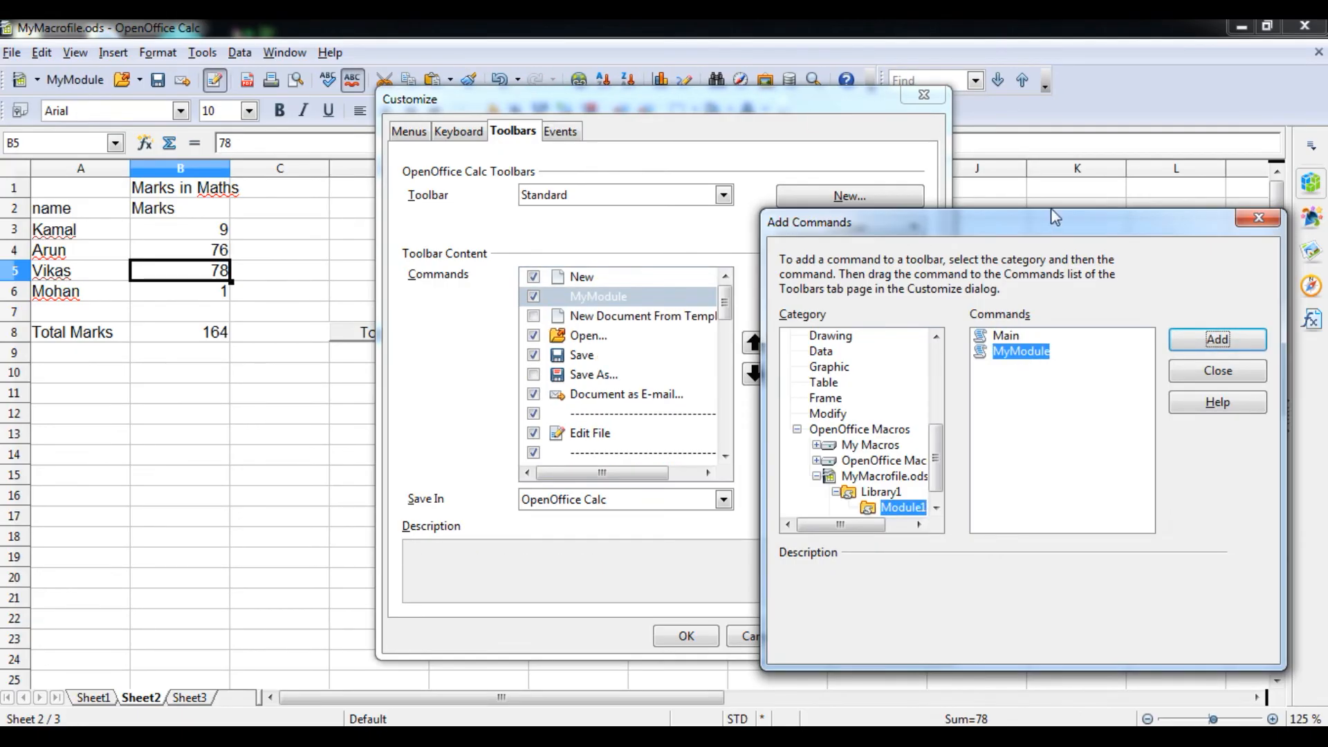
pyautogui.click(1243, 379)
pyautogui.click(700, 636)
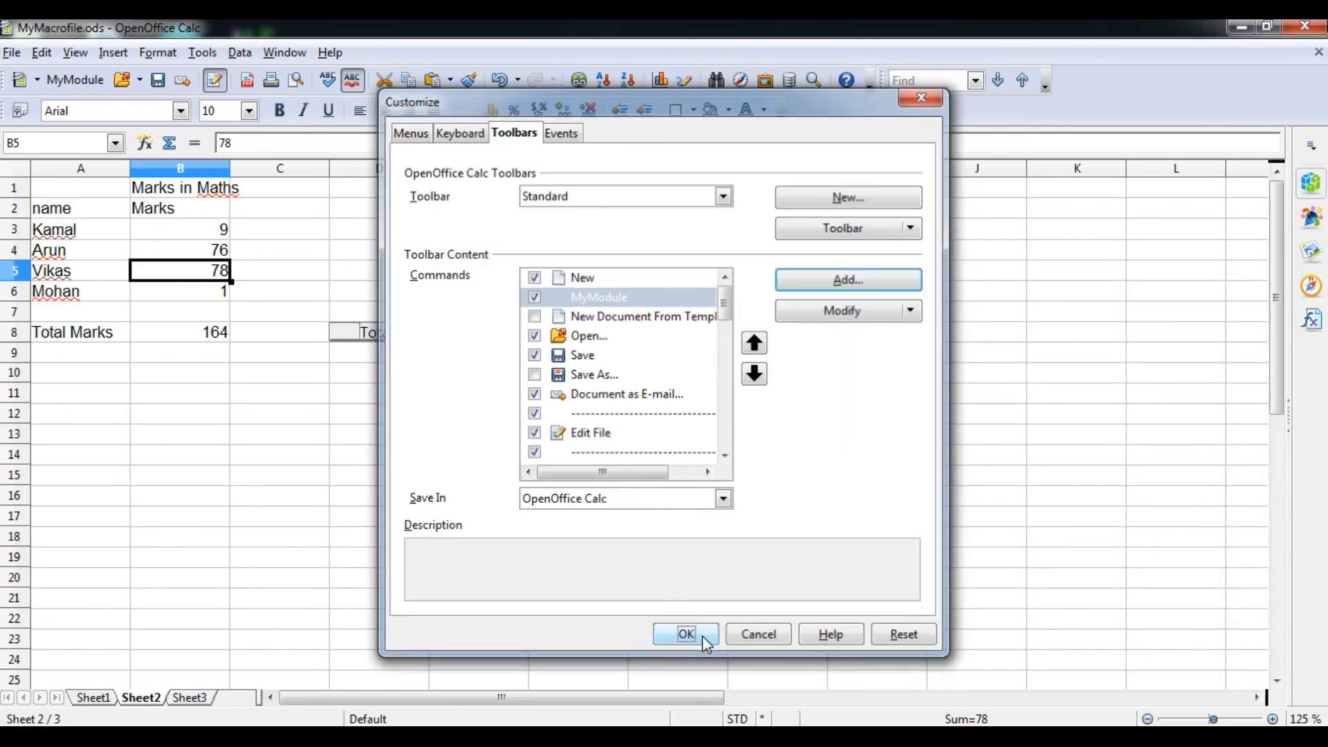
# Step: Set the marks in B3 to 78 and B6 to 89, running the macro with the MyModule toolbar command after each change
pyautogui.click(219, 256)
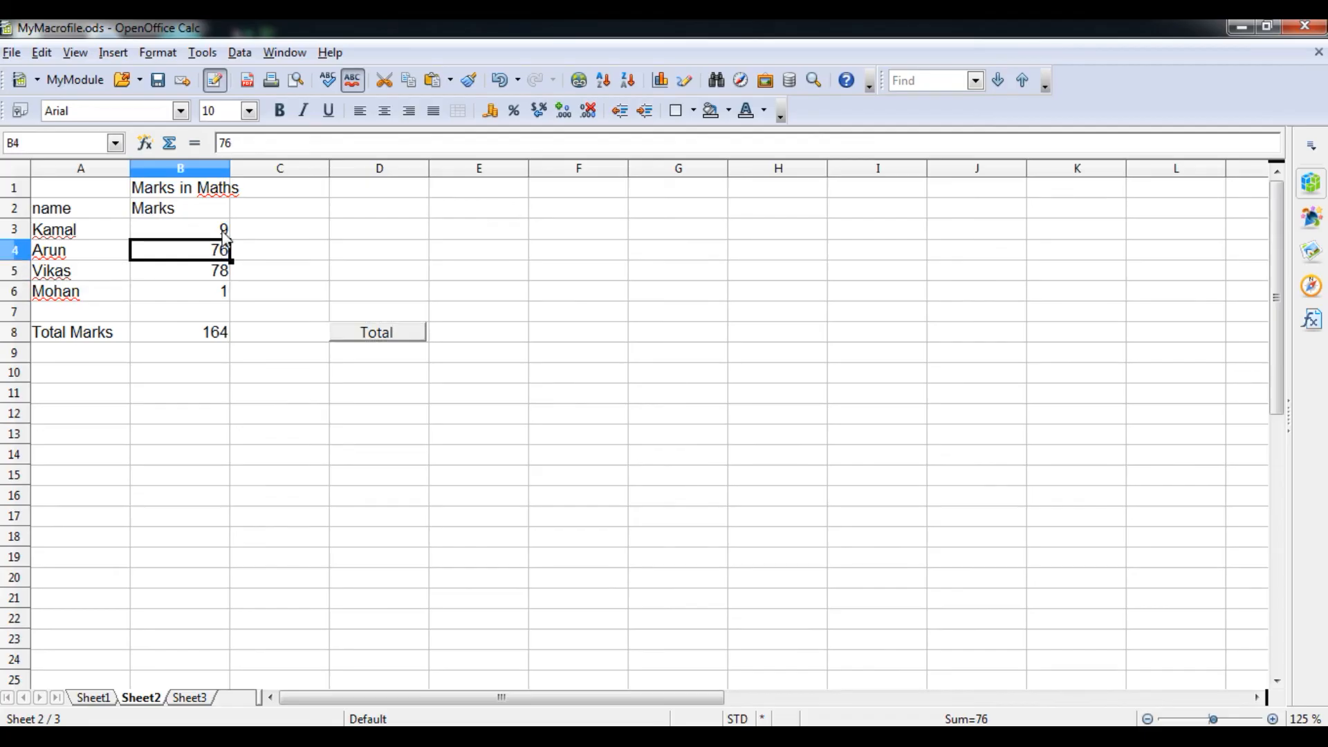
pyautogui.click(225, 233)
pyautogui.write('78')
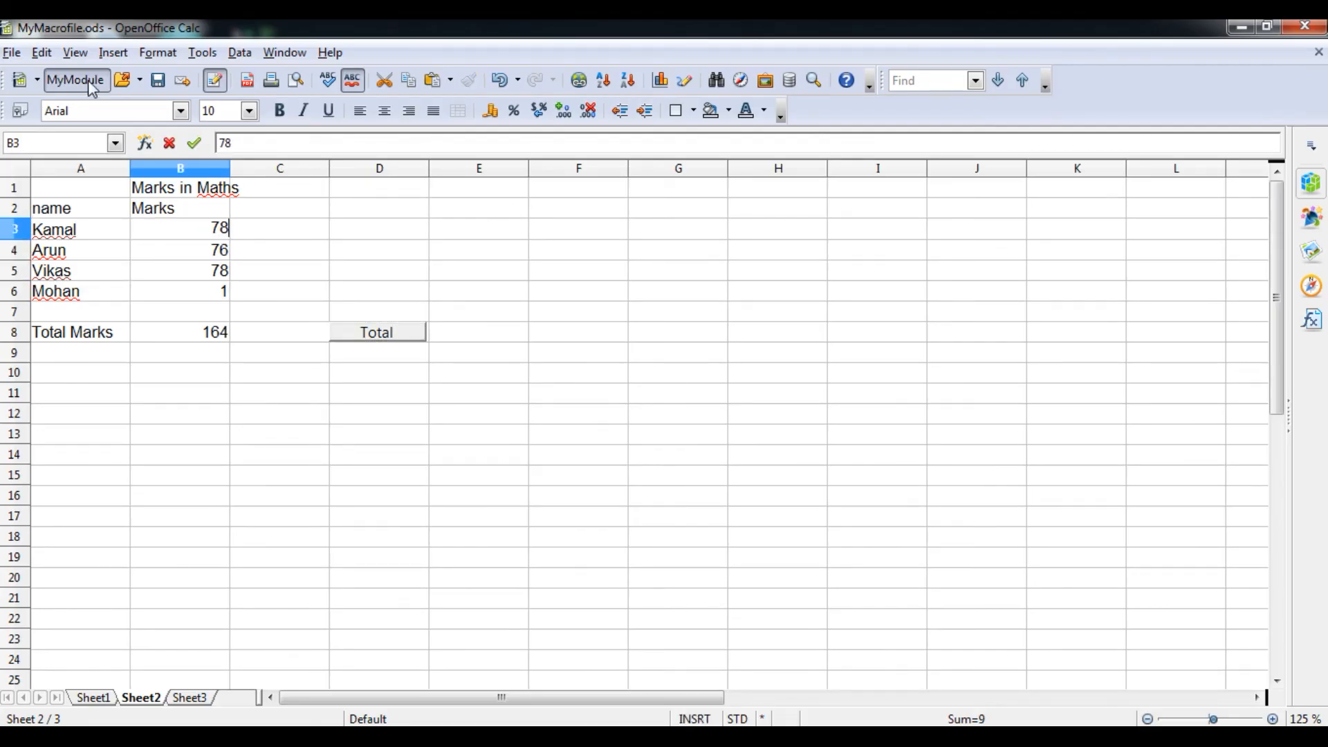
pyautogui.click(75, 82)
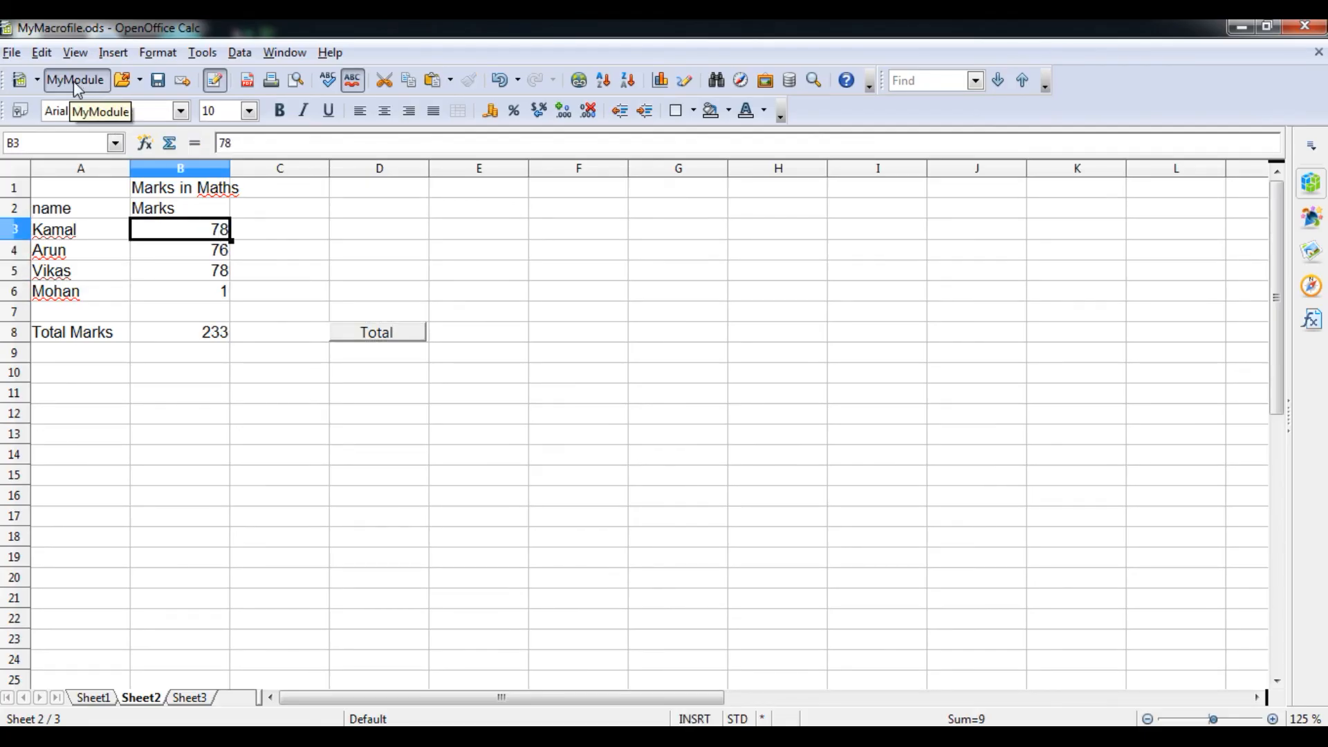
pyautogui.click(220, 297)
pyautogui.write('89')
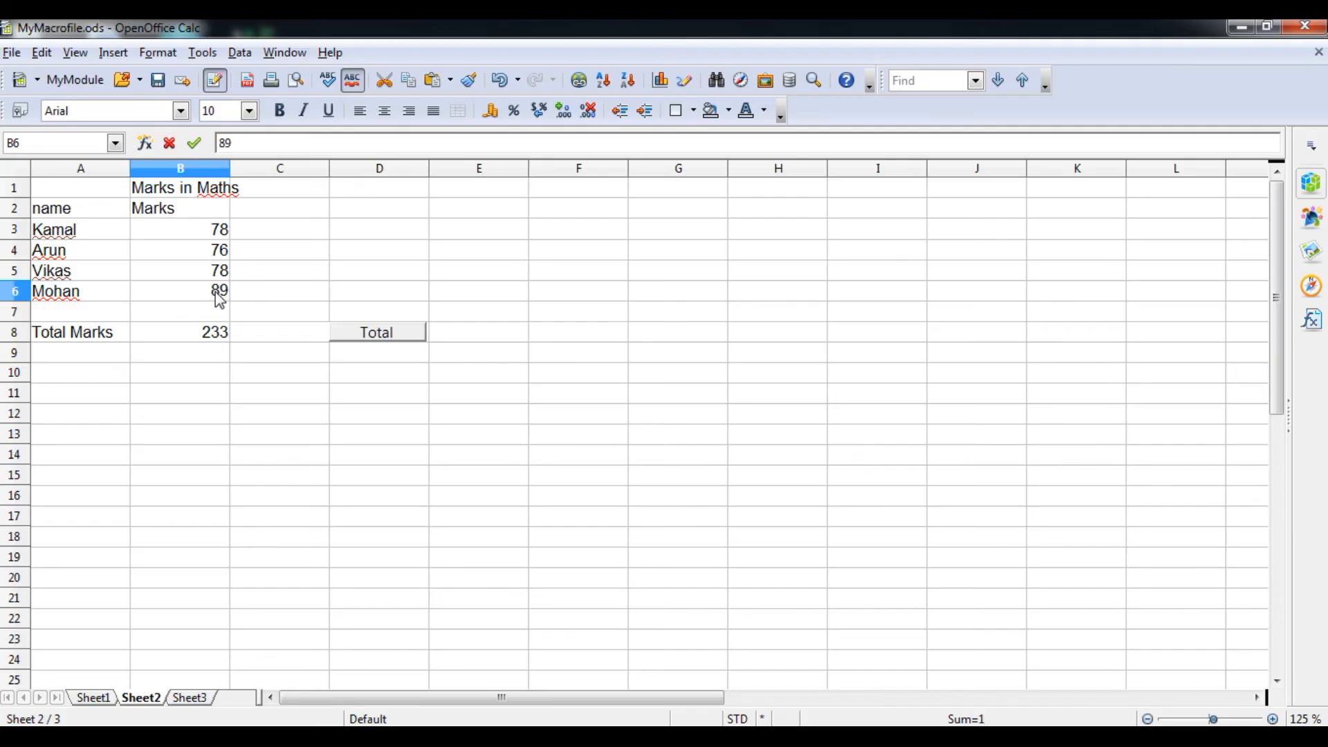
pyautogui.click(75, 81)
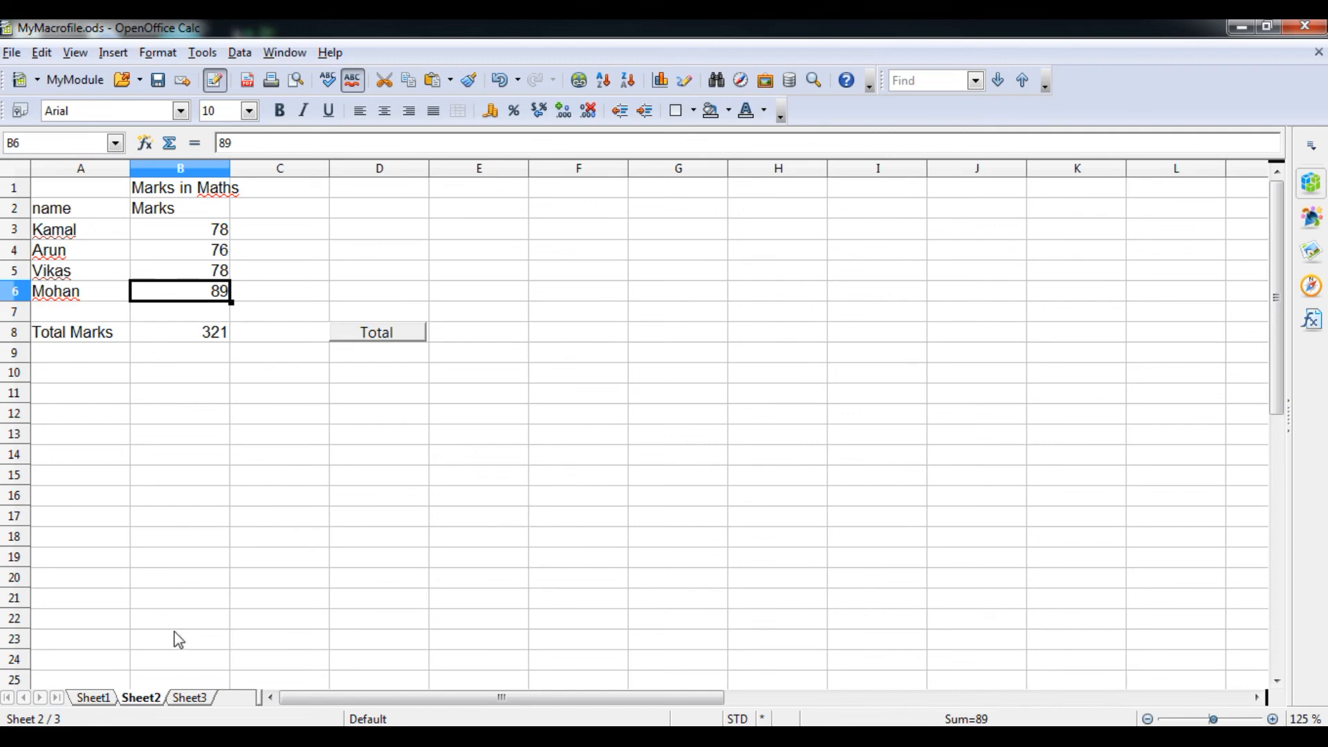
# Step: Run the macro with the Total push button while B6 is selected on Sheet2, and set the marks in B6 to 23
pyautogui.click(102, 697)
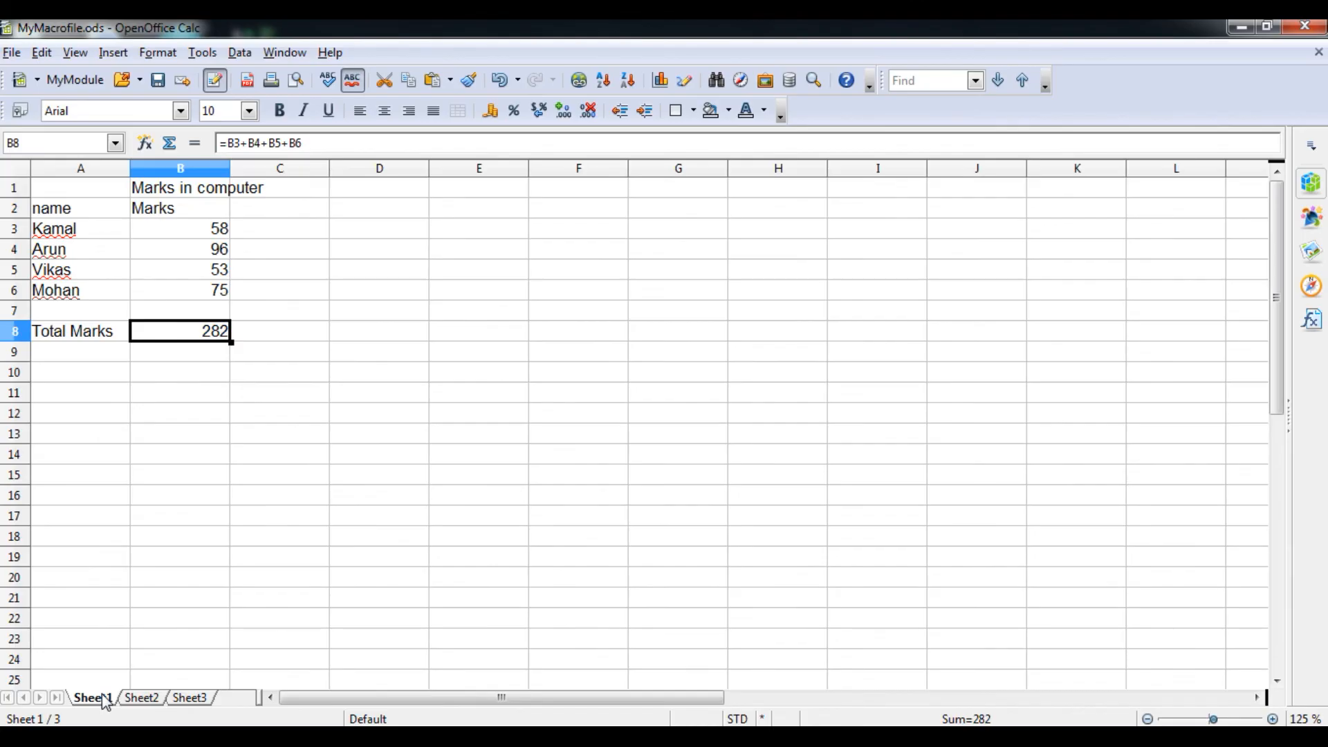
pyautogui.click(140, 698)
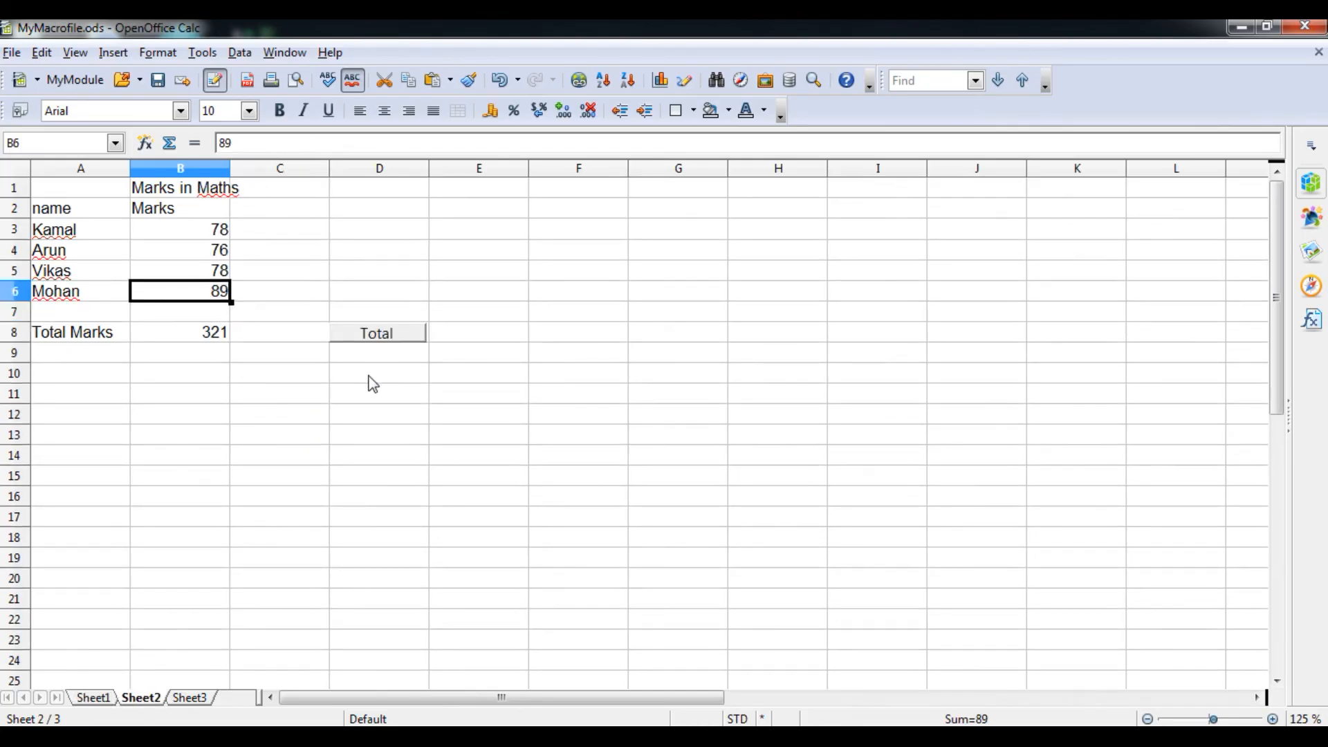
pyautogui.click(392, 335)
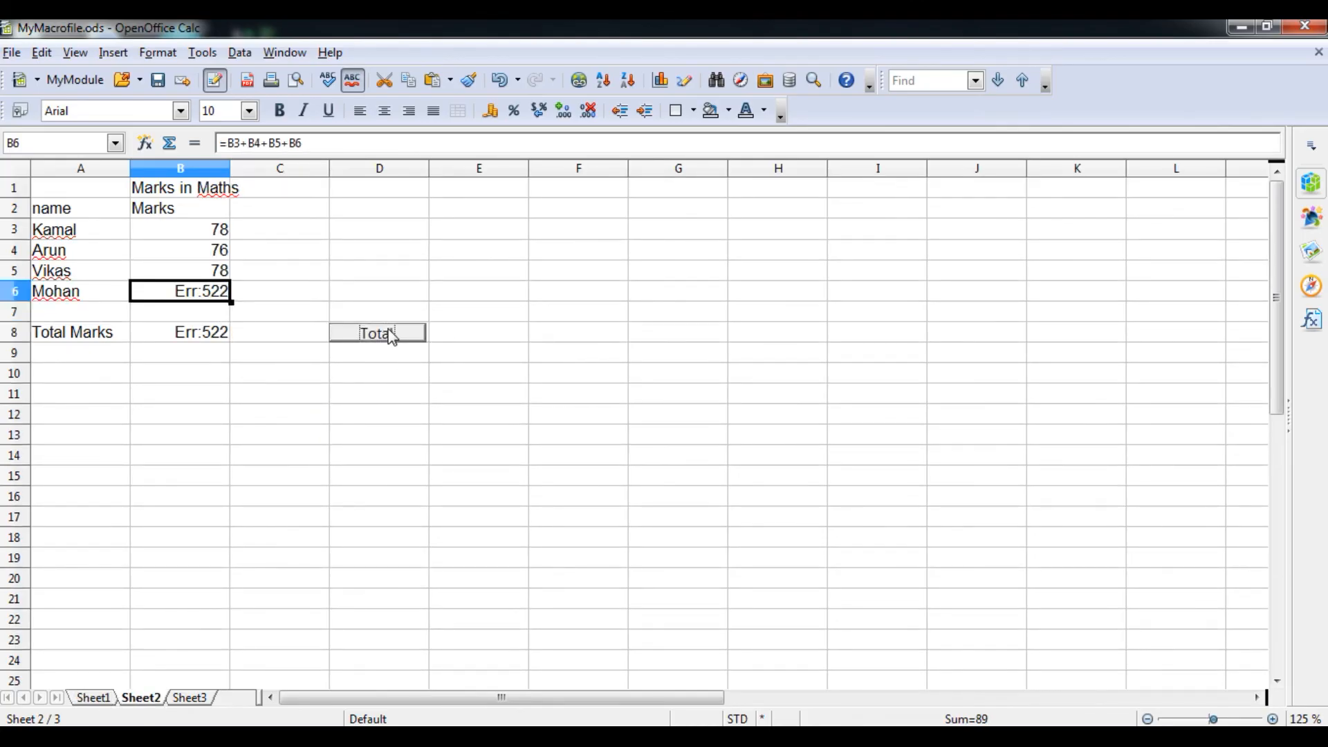
pyautogui.write('23')
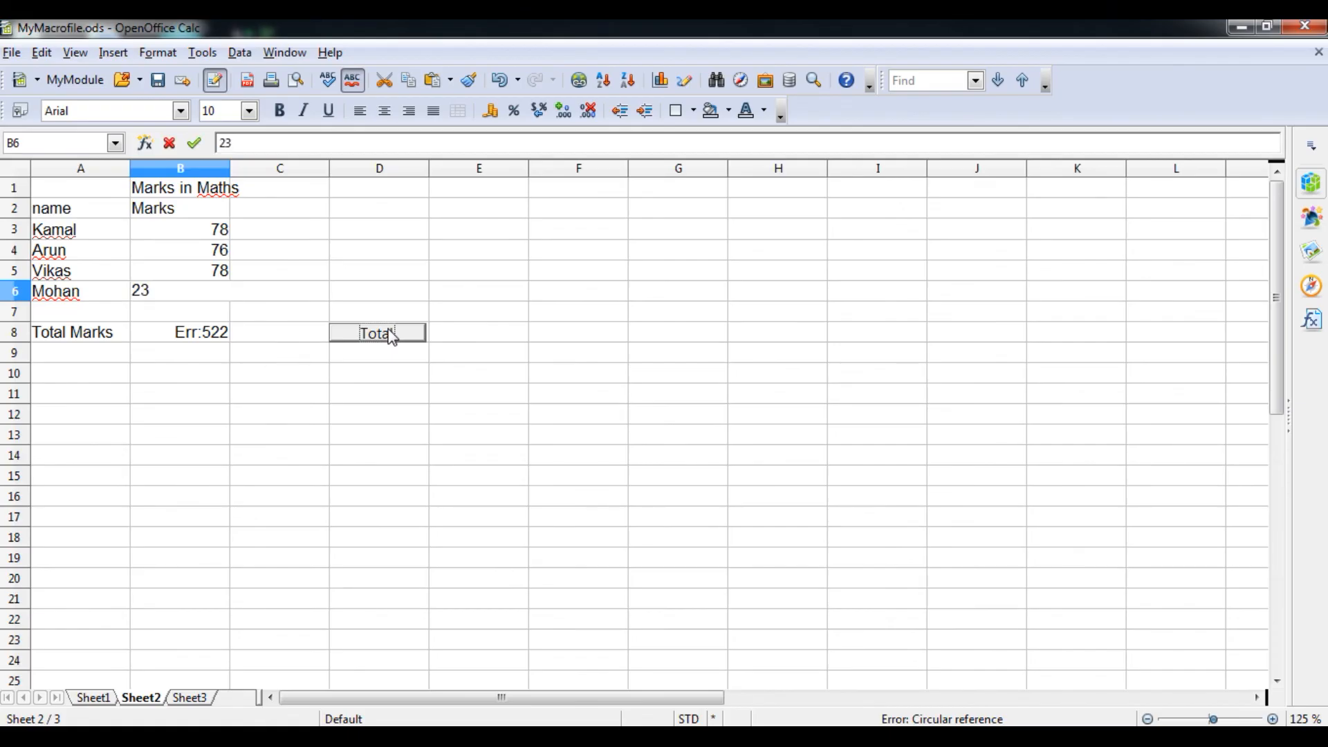
pyautogui.press('Return')
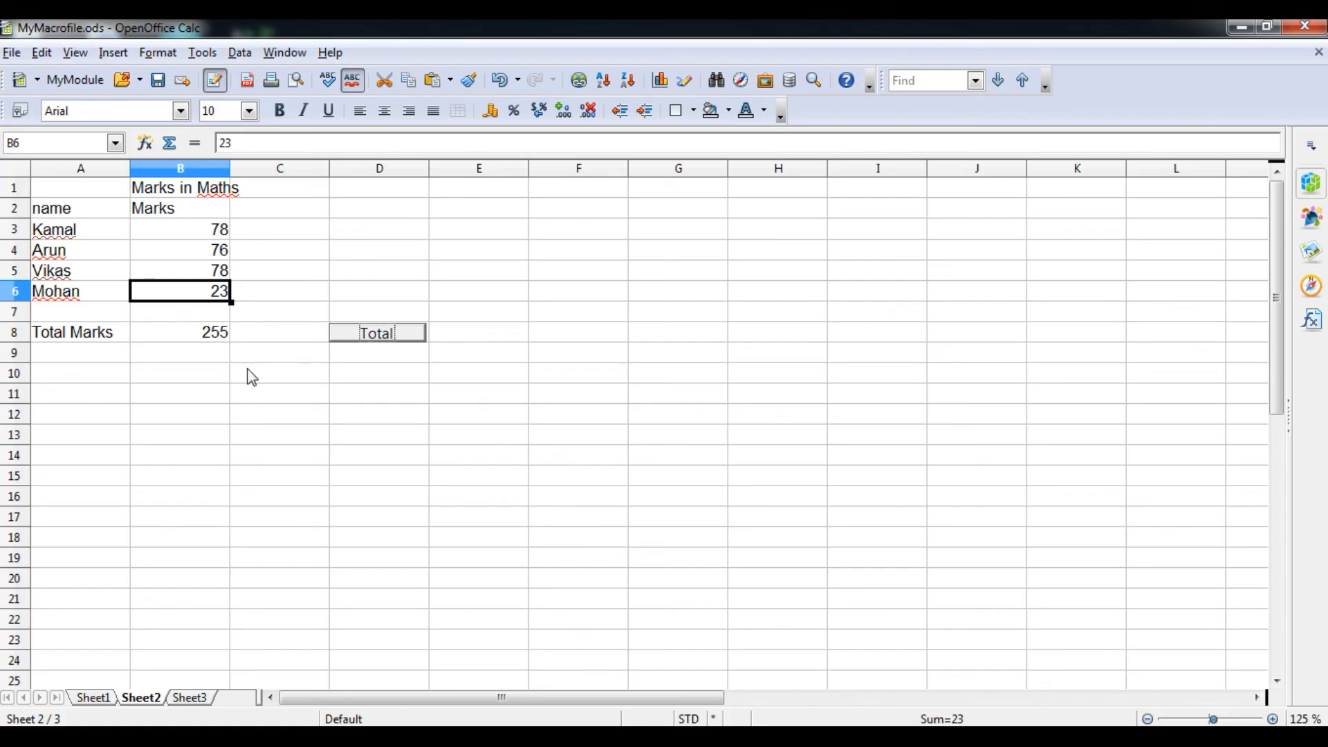
# Step: Examine the formula the macro placed in Total Marks cell B8 on Sheet2
pyautogui.click(220, 337)
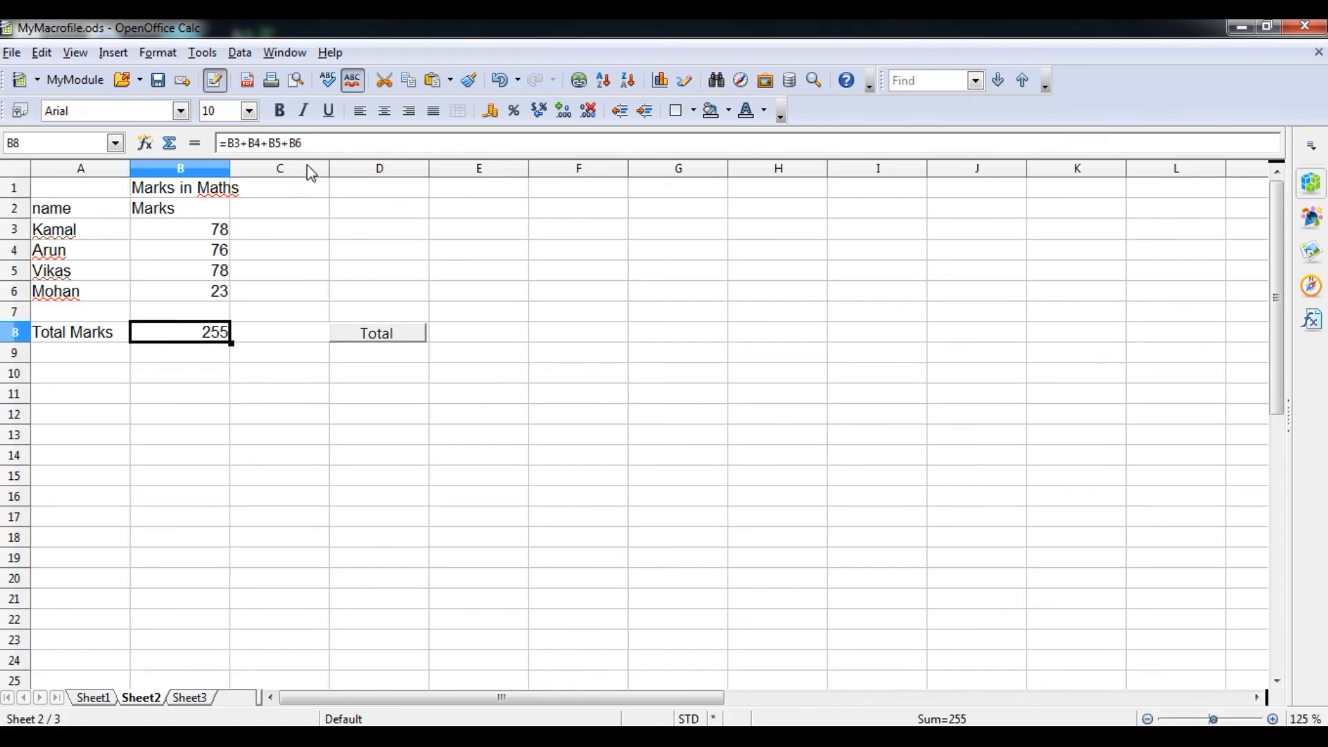
pyautogui.click(268, 339)
pyautogui.click(216, 340)
pyautogui.click(250, 338)
pyautogui.click(203, 330)
# Step: Open the MyModule macro from Library1's Module1 in the Basic editor, review its recorded code and close the editor
pyautogui.click(208, 54)
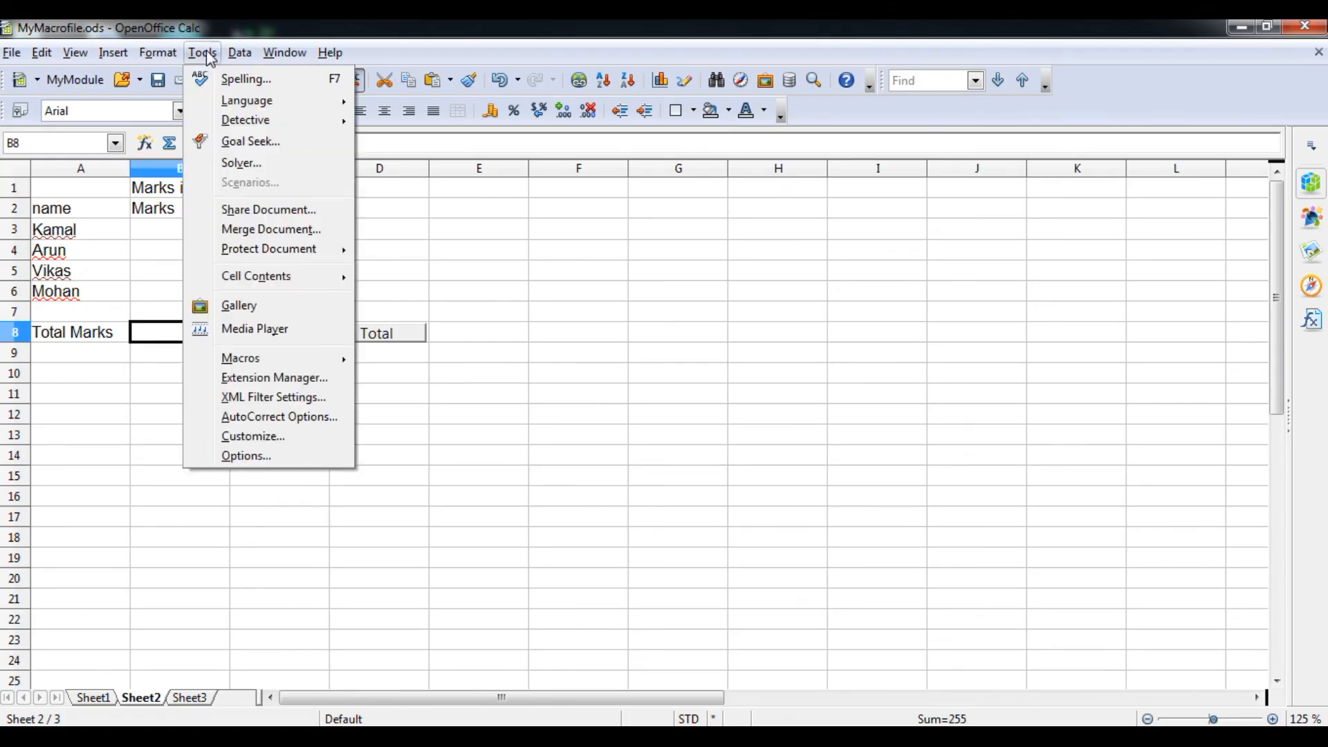
pyautogui.moveTo(254, 365)
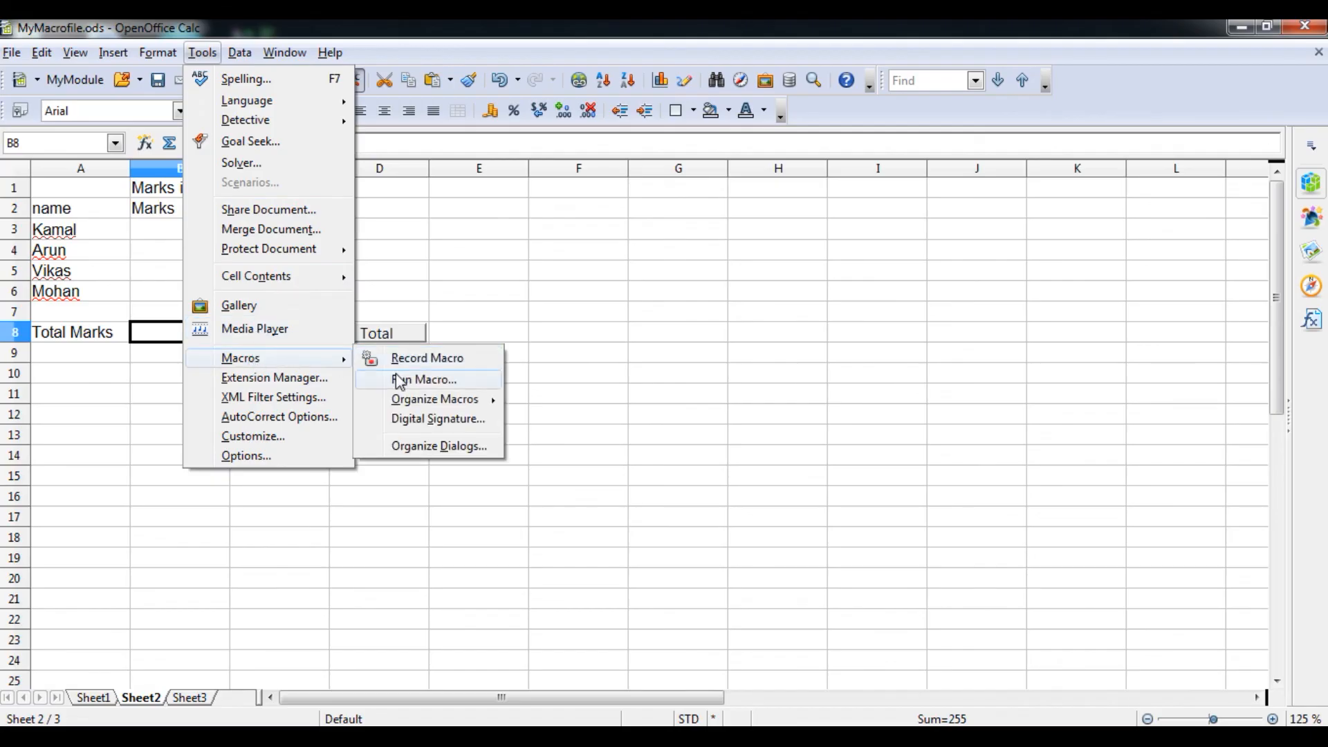
pyautogui.moveTo(450, 406)
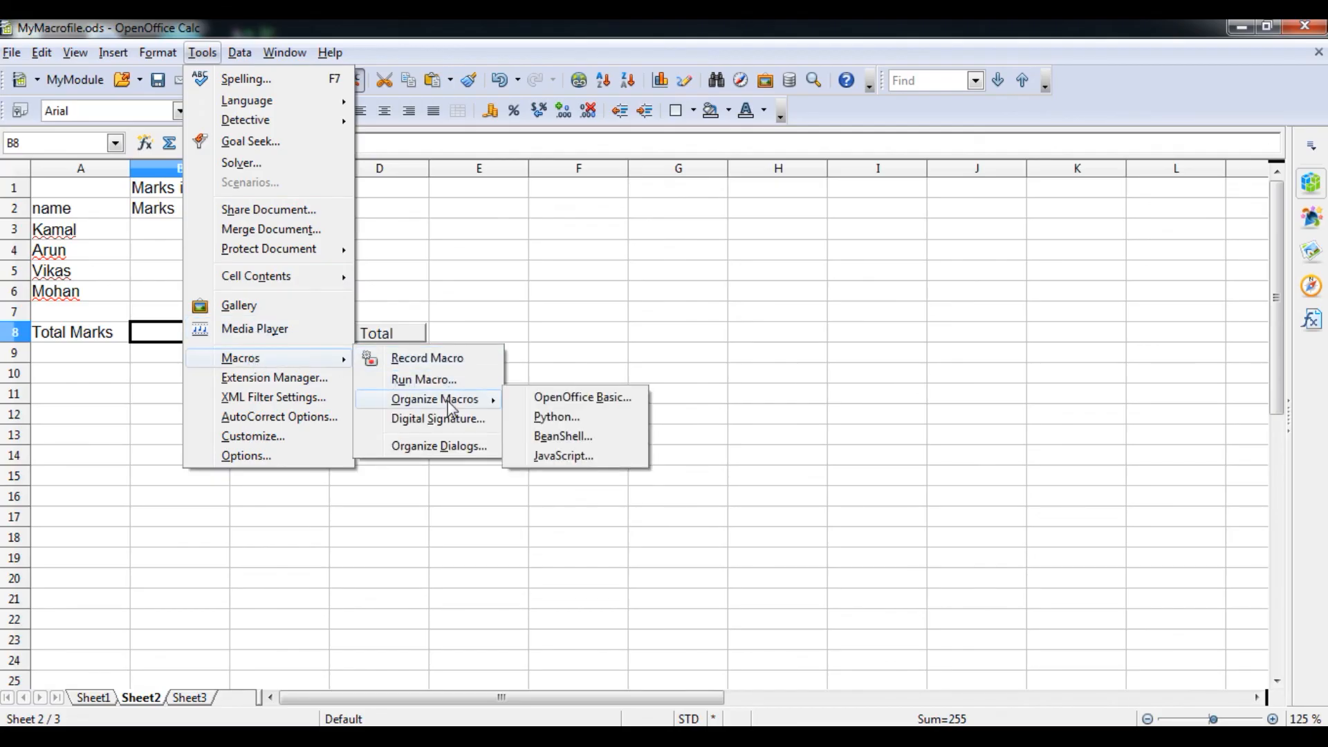
pyautogui.click(586, 397)
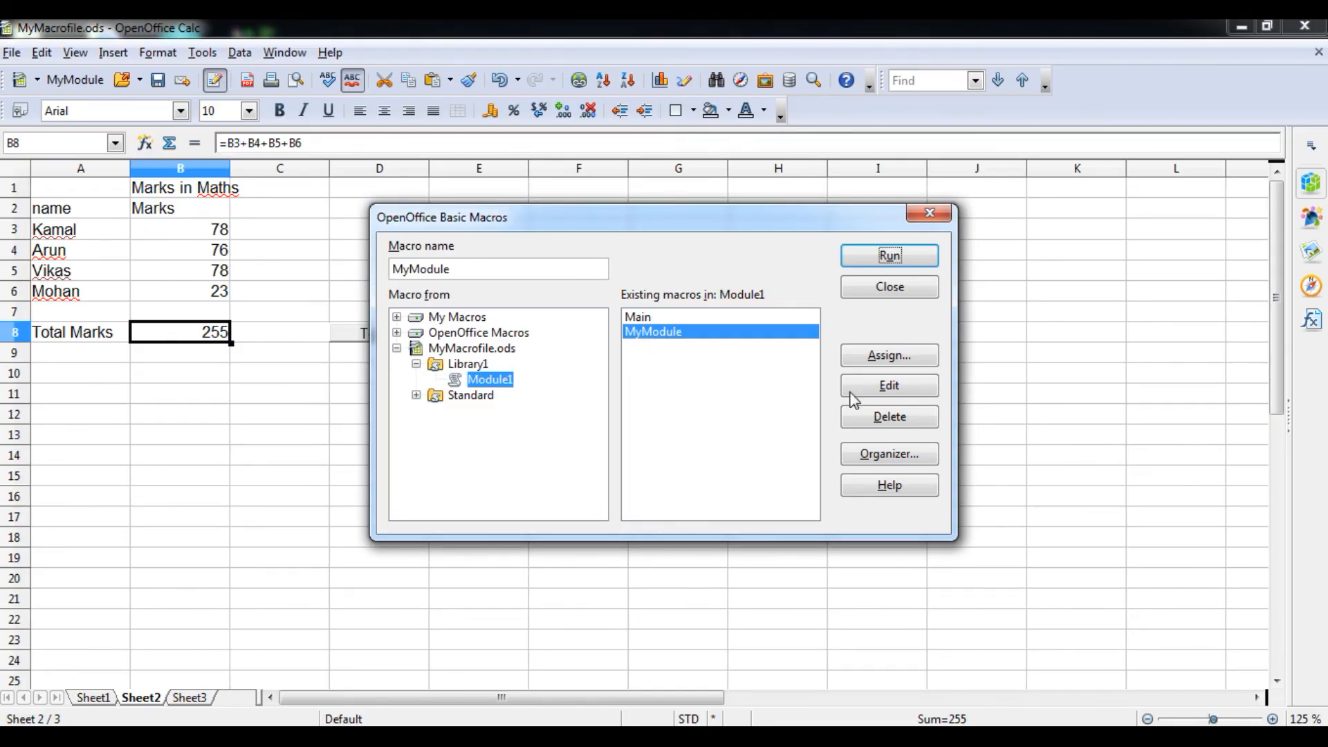
pyautogui.click(889, 385)
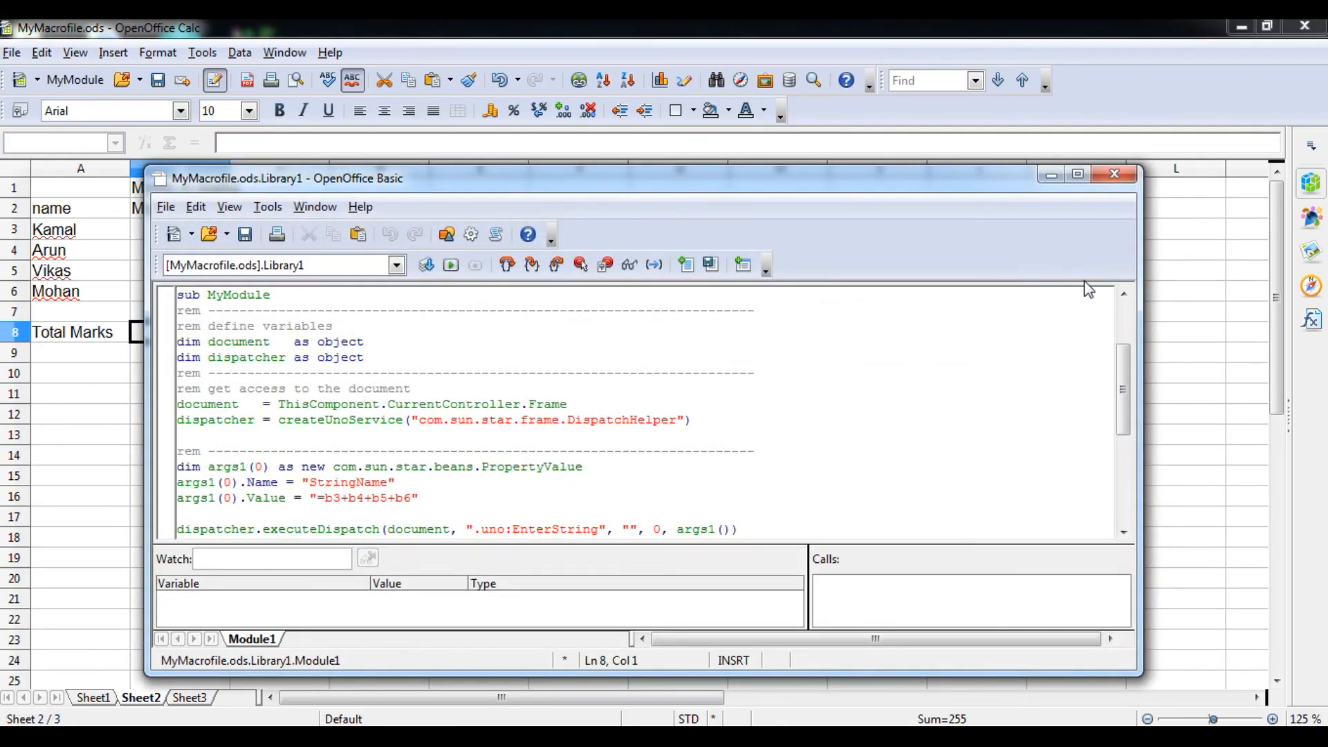
pyautogui.click(1078, 176)
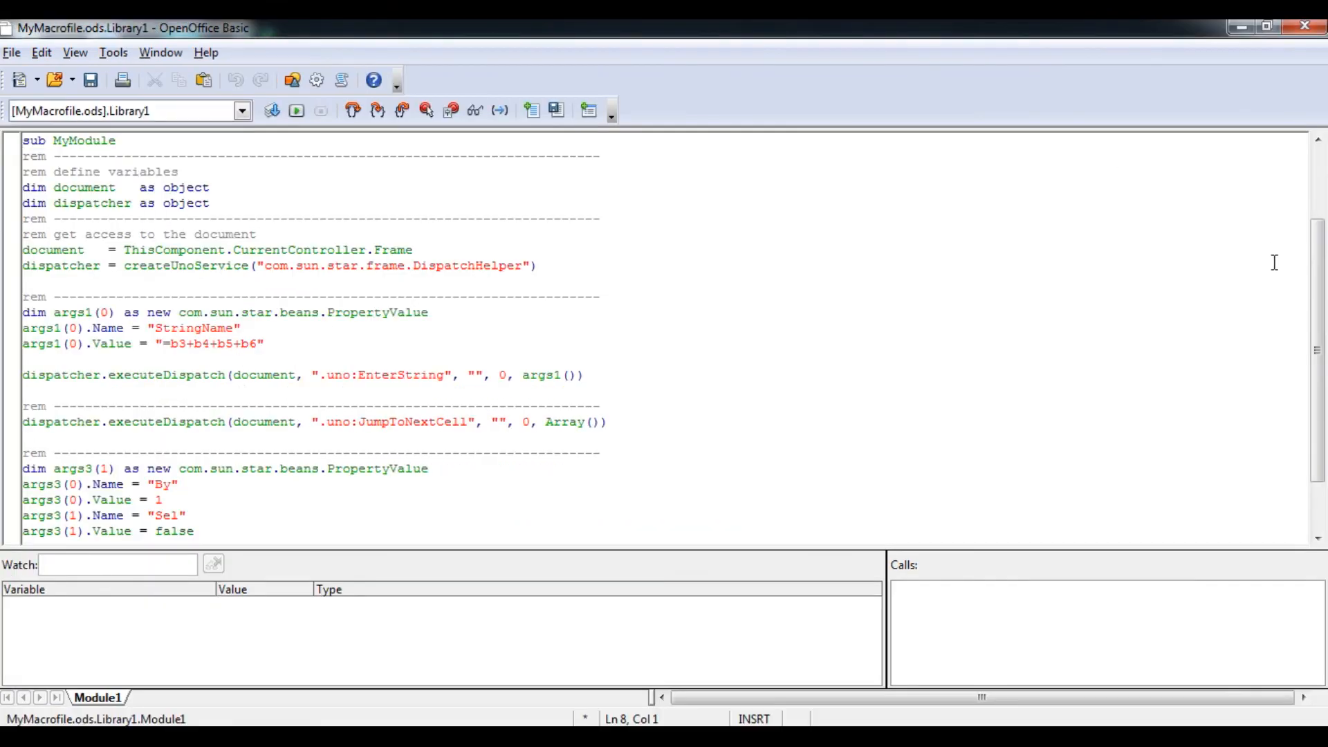
pyautogui.scroll(3, 1321, 313)
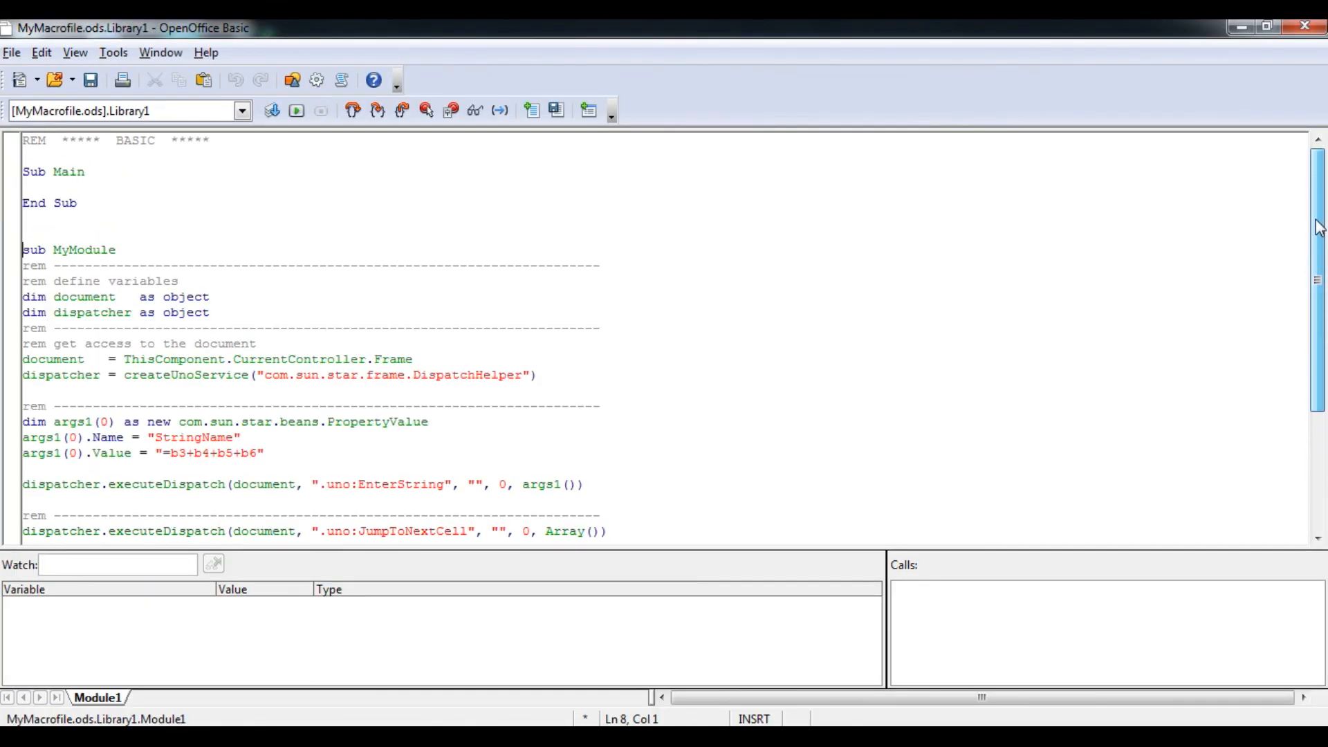
pyautogui.moveTo(1317, 187); pyautogui.dragTo(1321, 339)
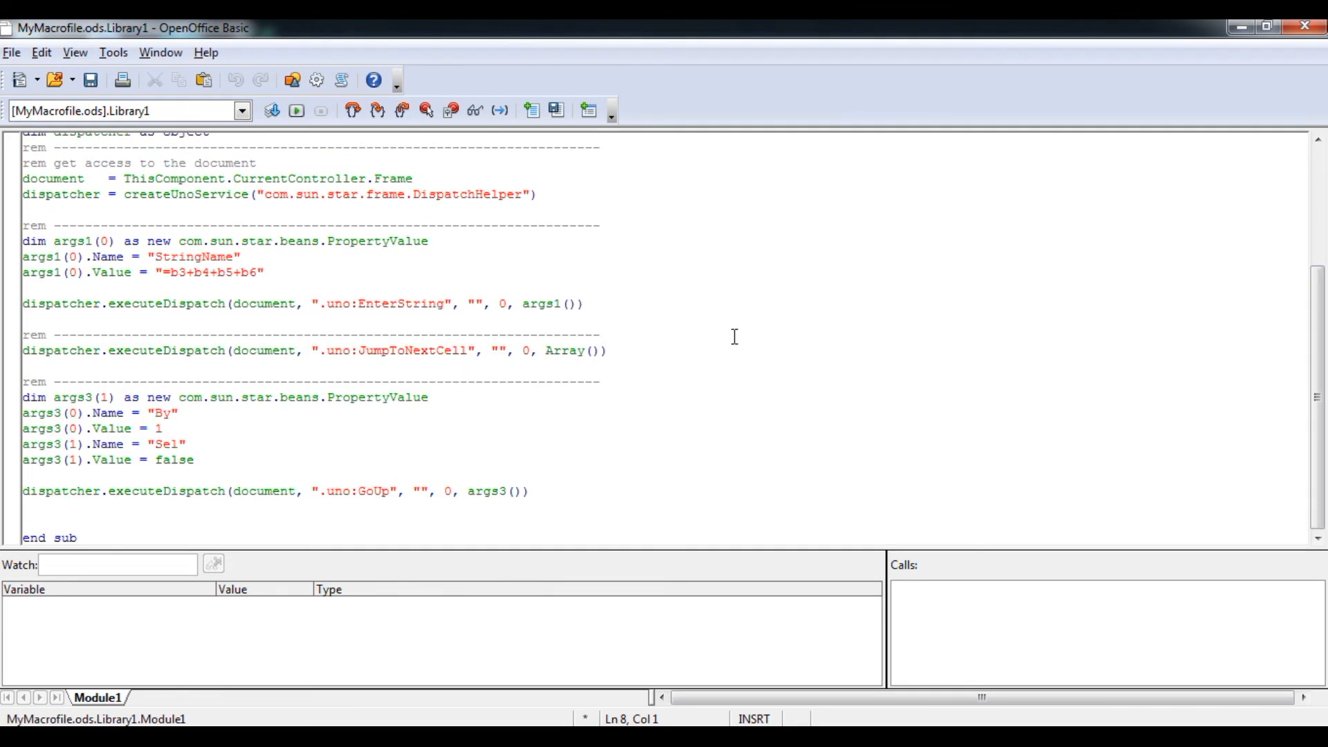
pyautogui.moveTo(1322, 379); pyautogui.dragTo(1323, 282)
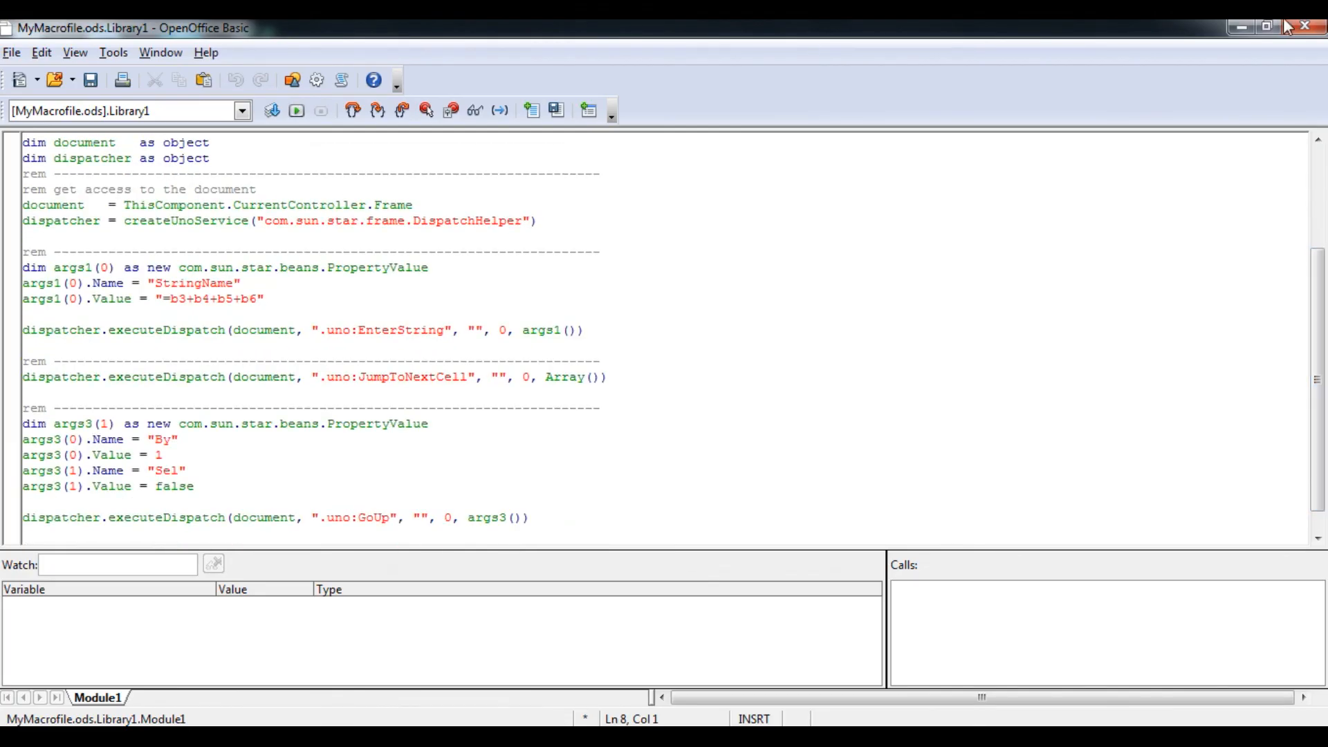
pyautogui.click(1305, 28)
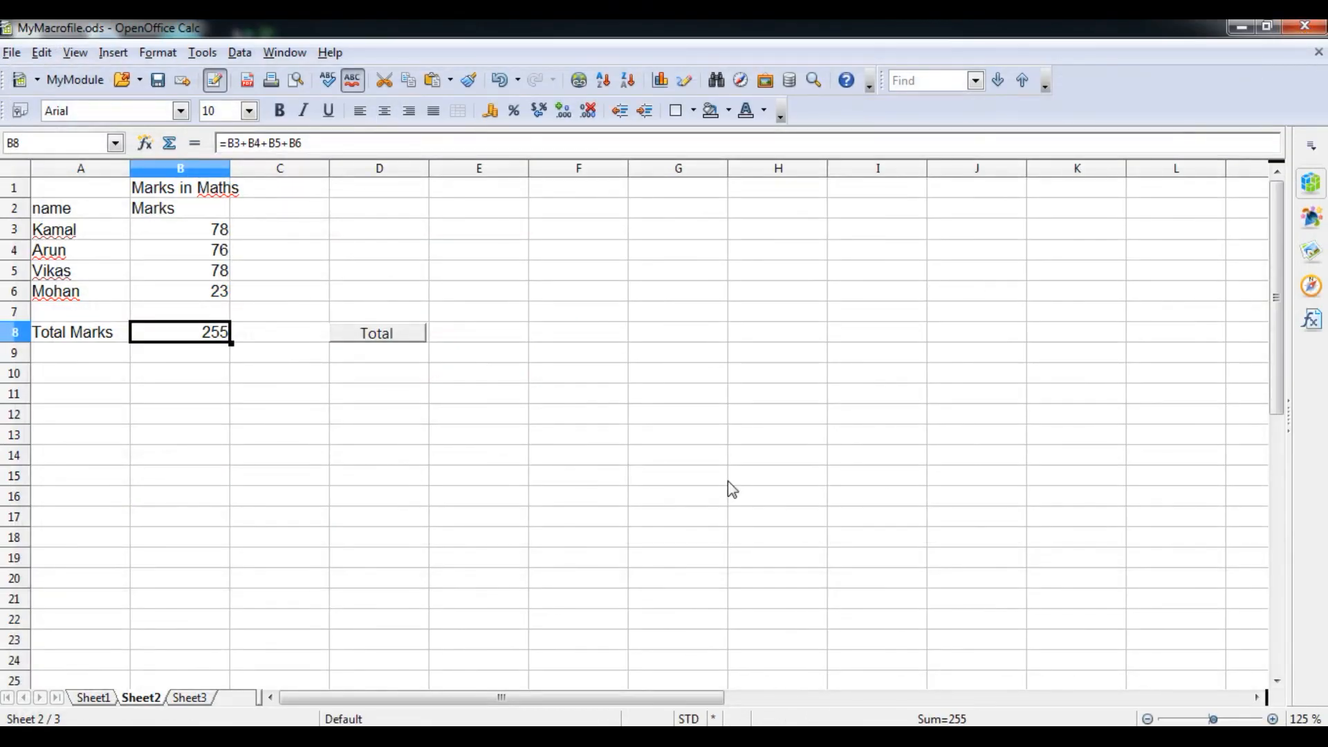